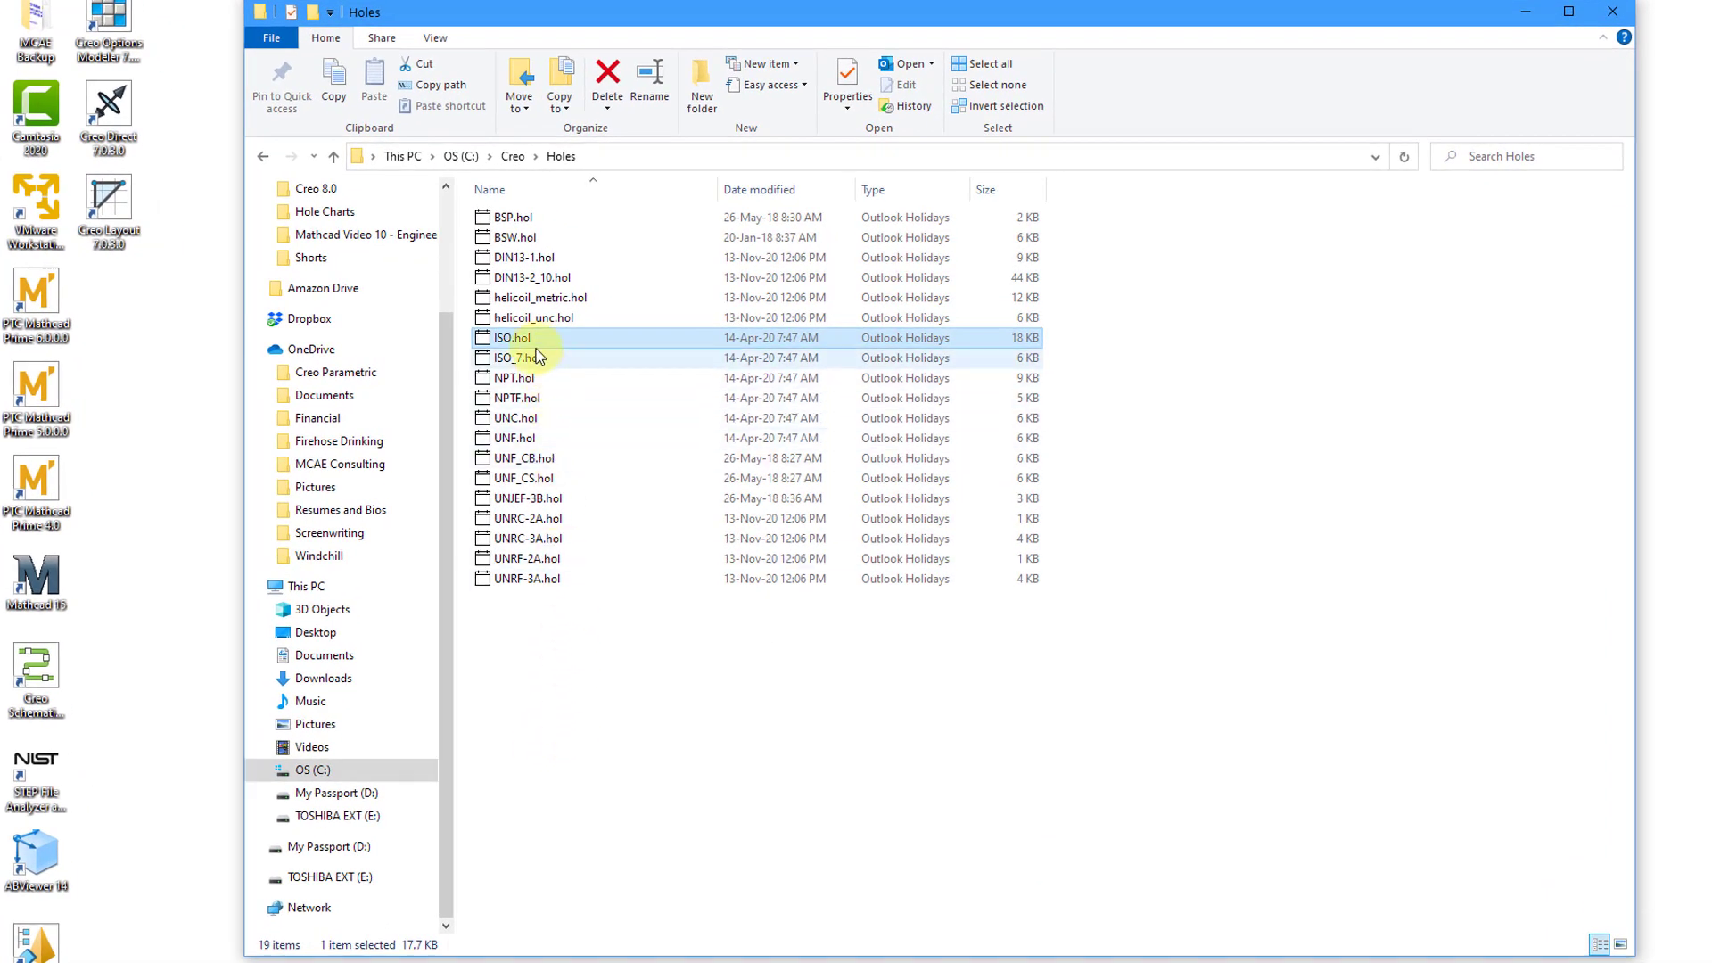
# Step: Duplicate ISO.hol in the Holes folder and rename the copy to Spark-Plugs.hol
pyautogui.moveTo(527, 337)
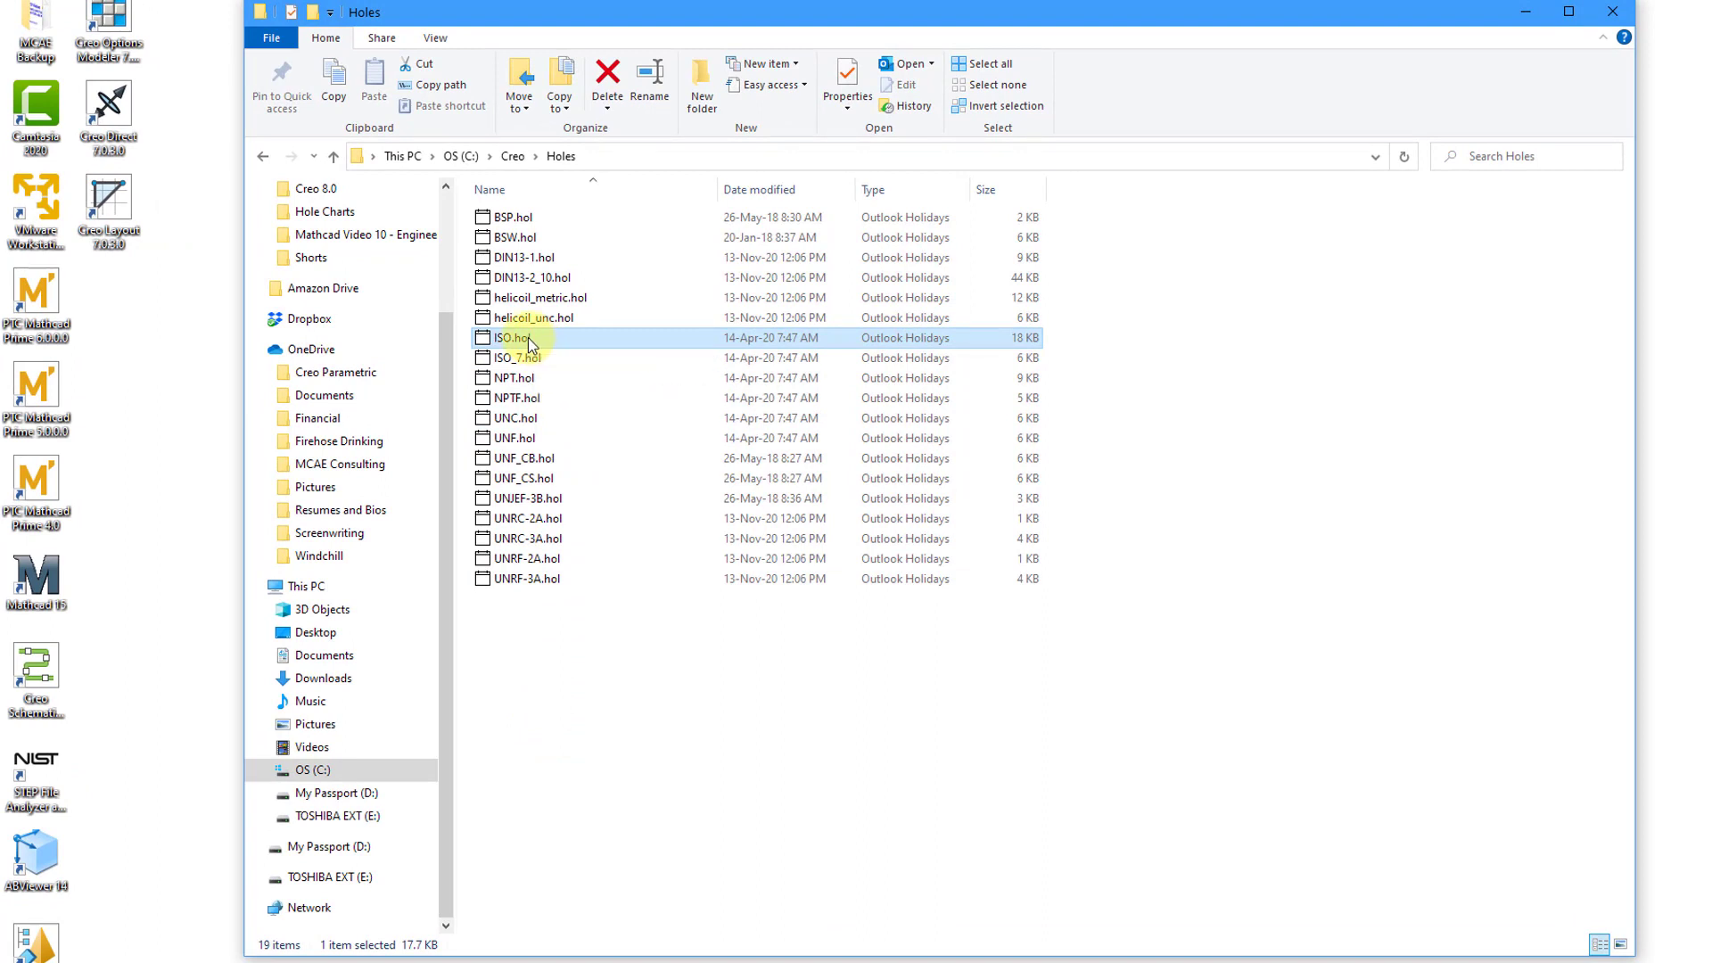
pyautogui.rightClick(528, 337)
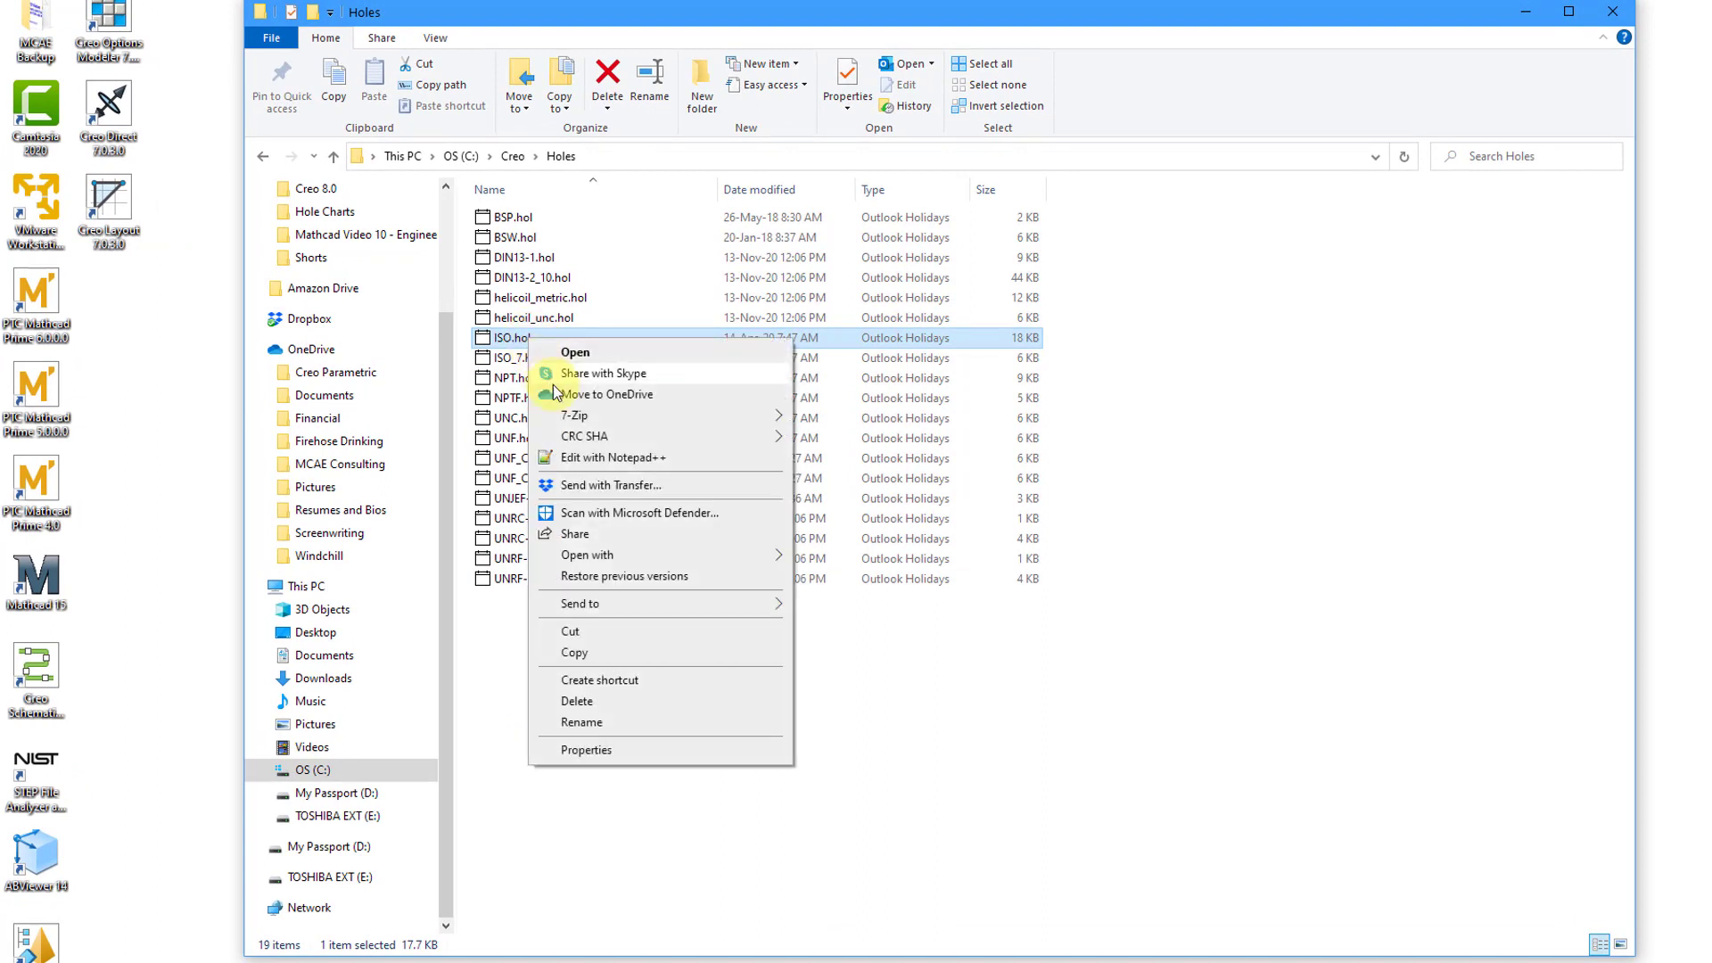
pyautogui.click(580, 646)
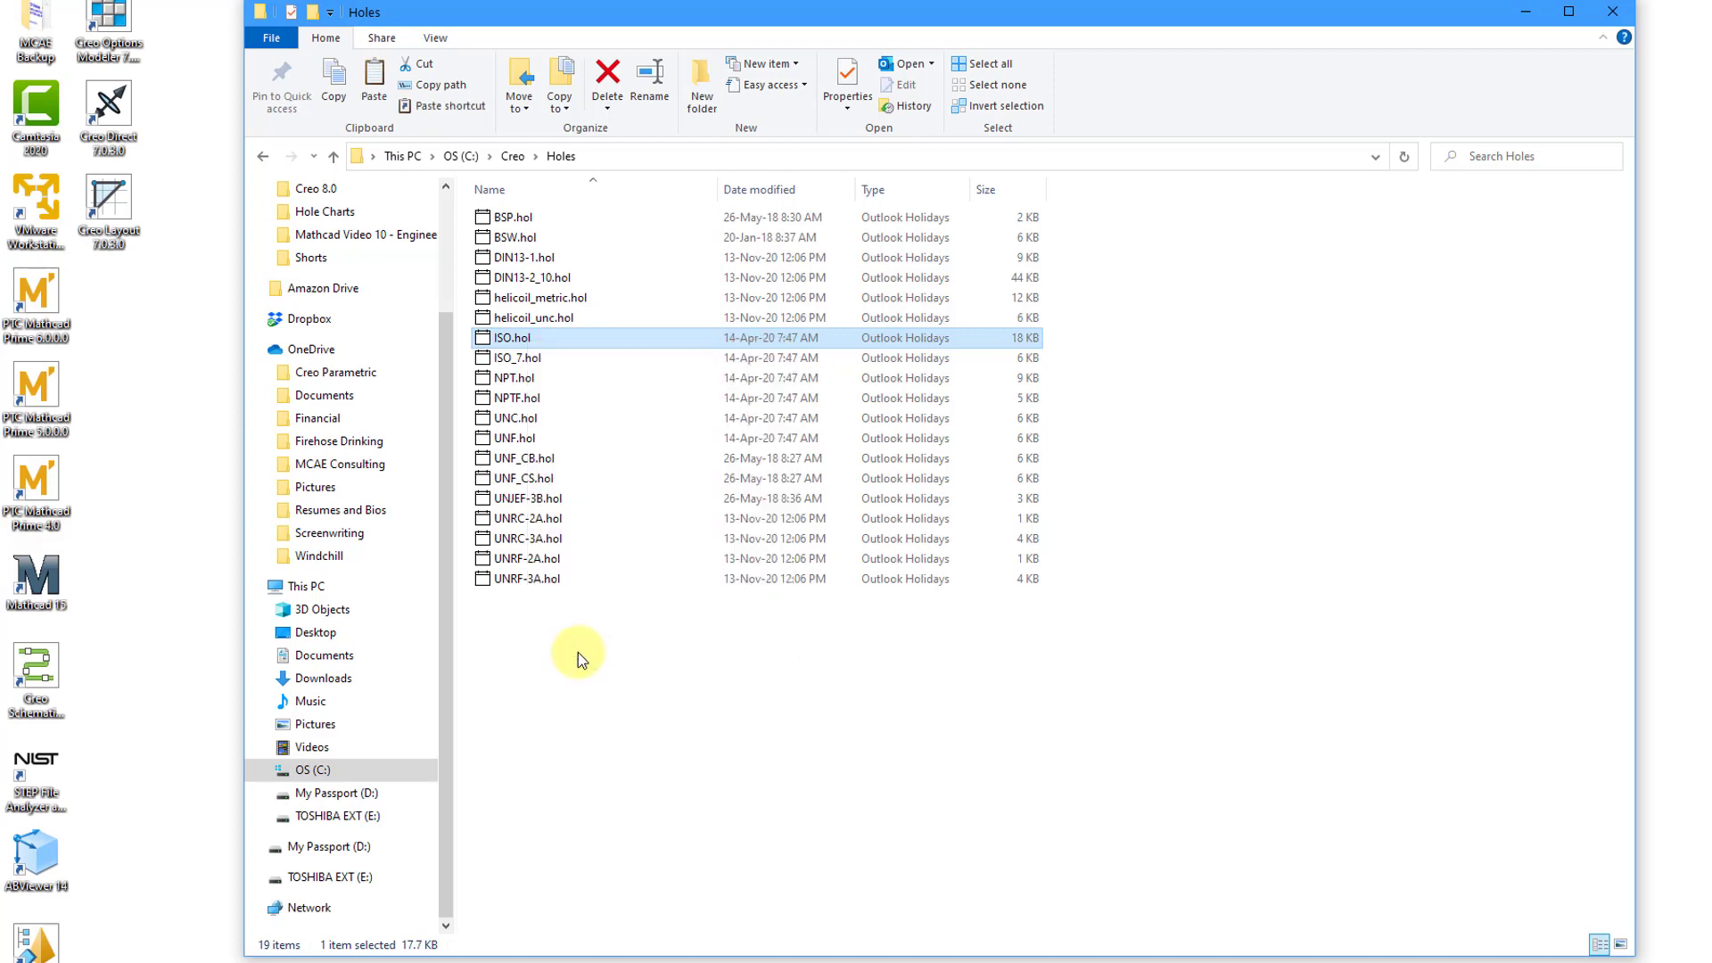
pyautogui.click(578, 650)
pyautogui.rightClick(578, 650)
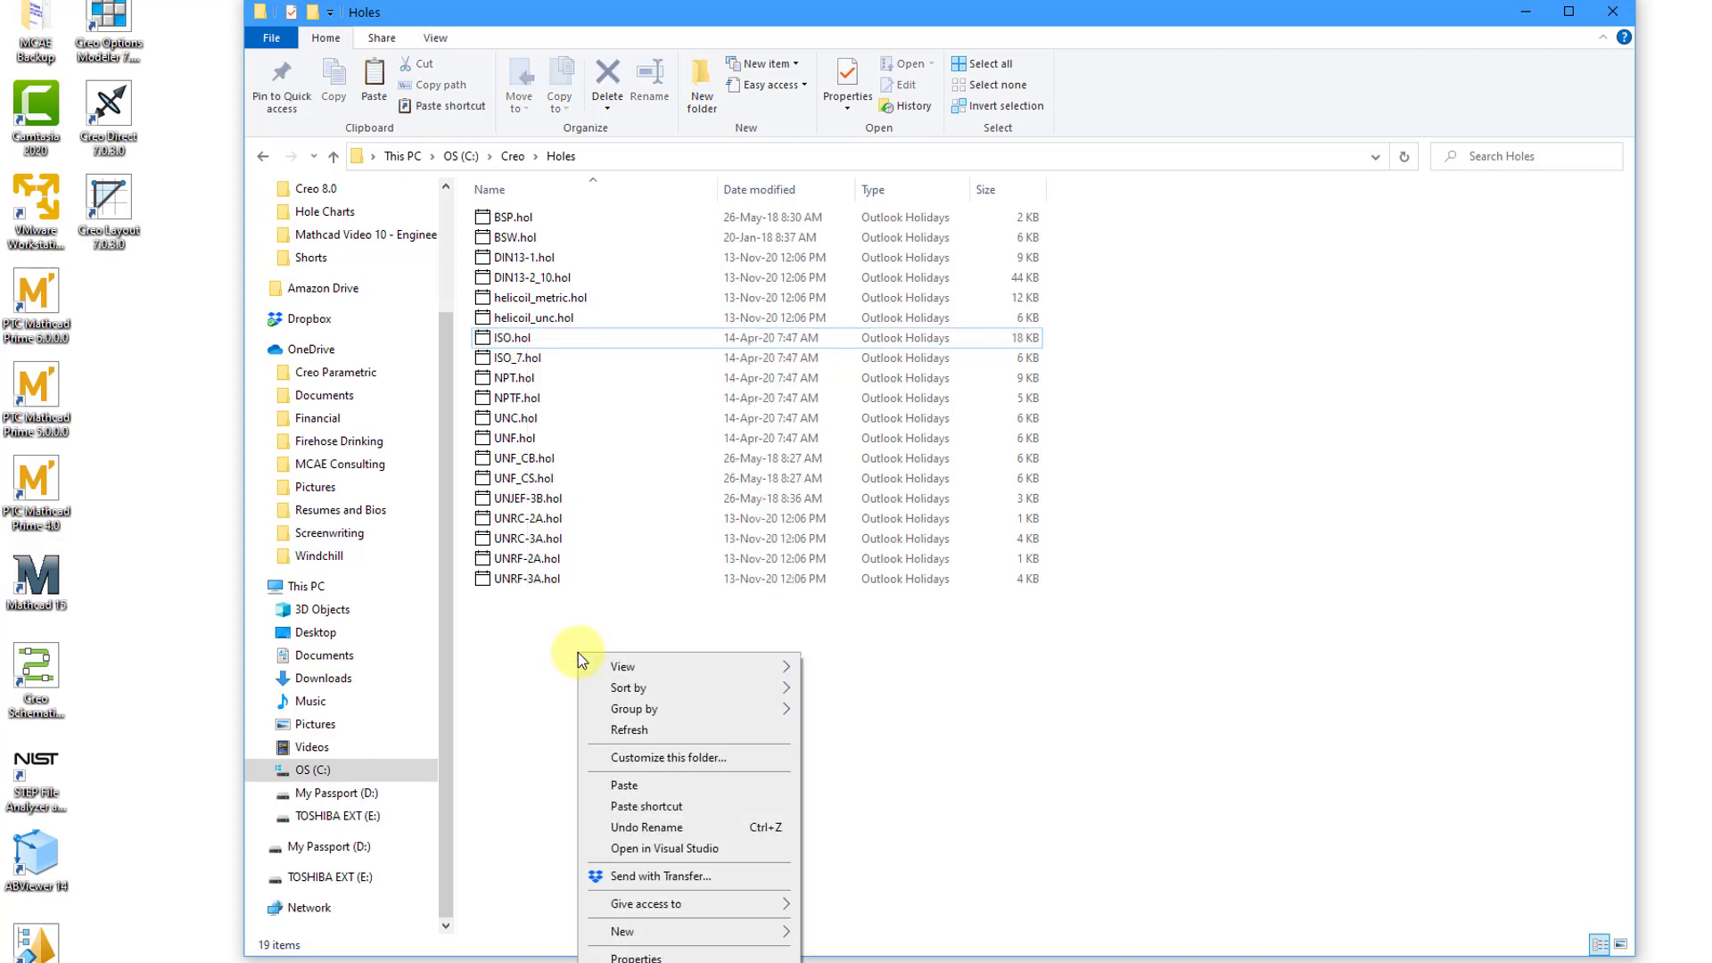
pyautogui.click(624, 784)
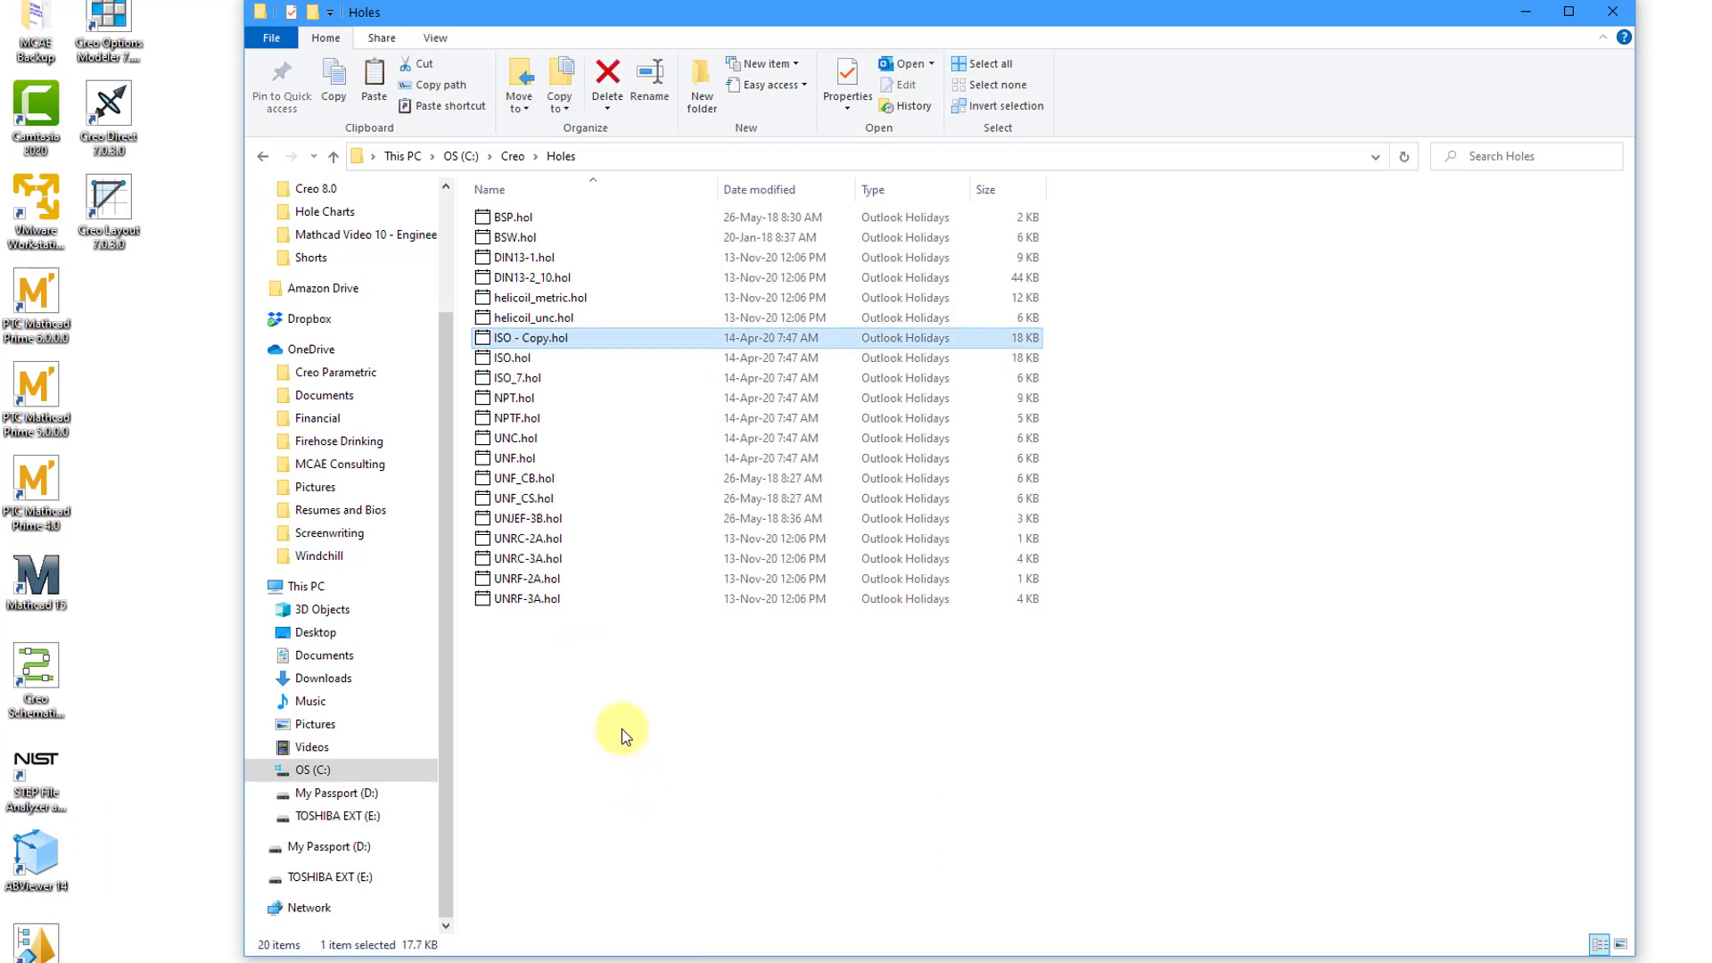
pyautogui.click(542, 342)
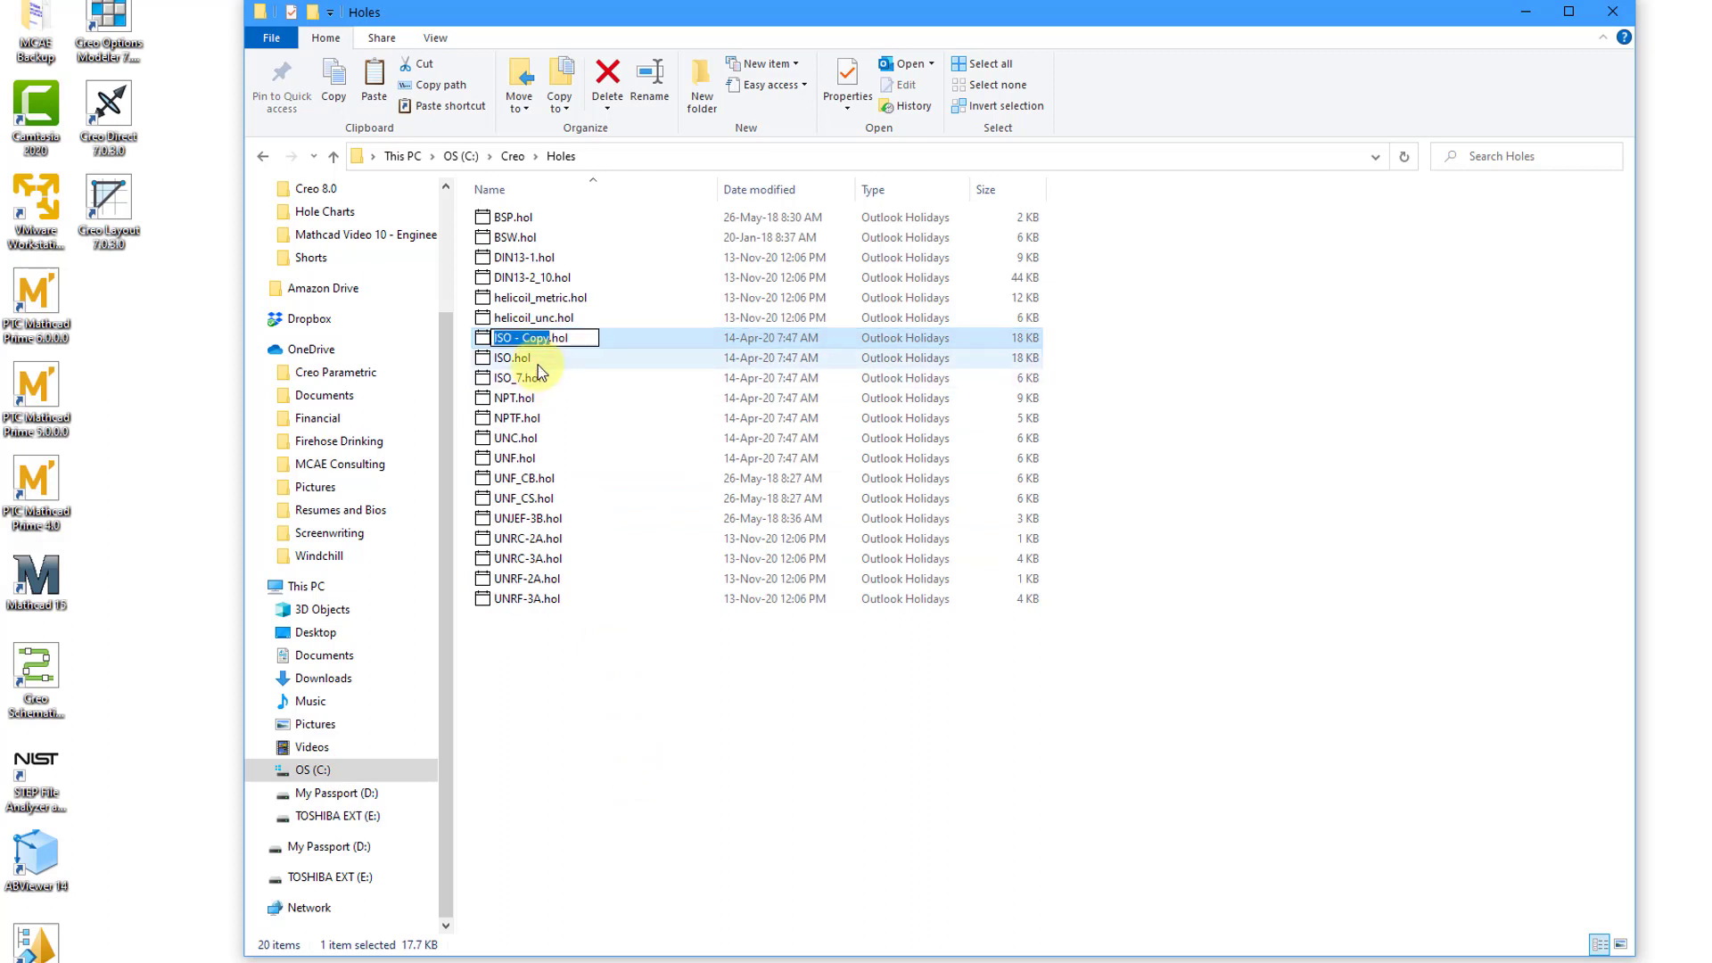
pyautogui.write('Spark-Plugs')
pyautogui.press('Return')
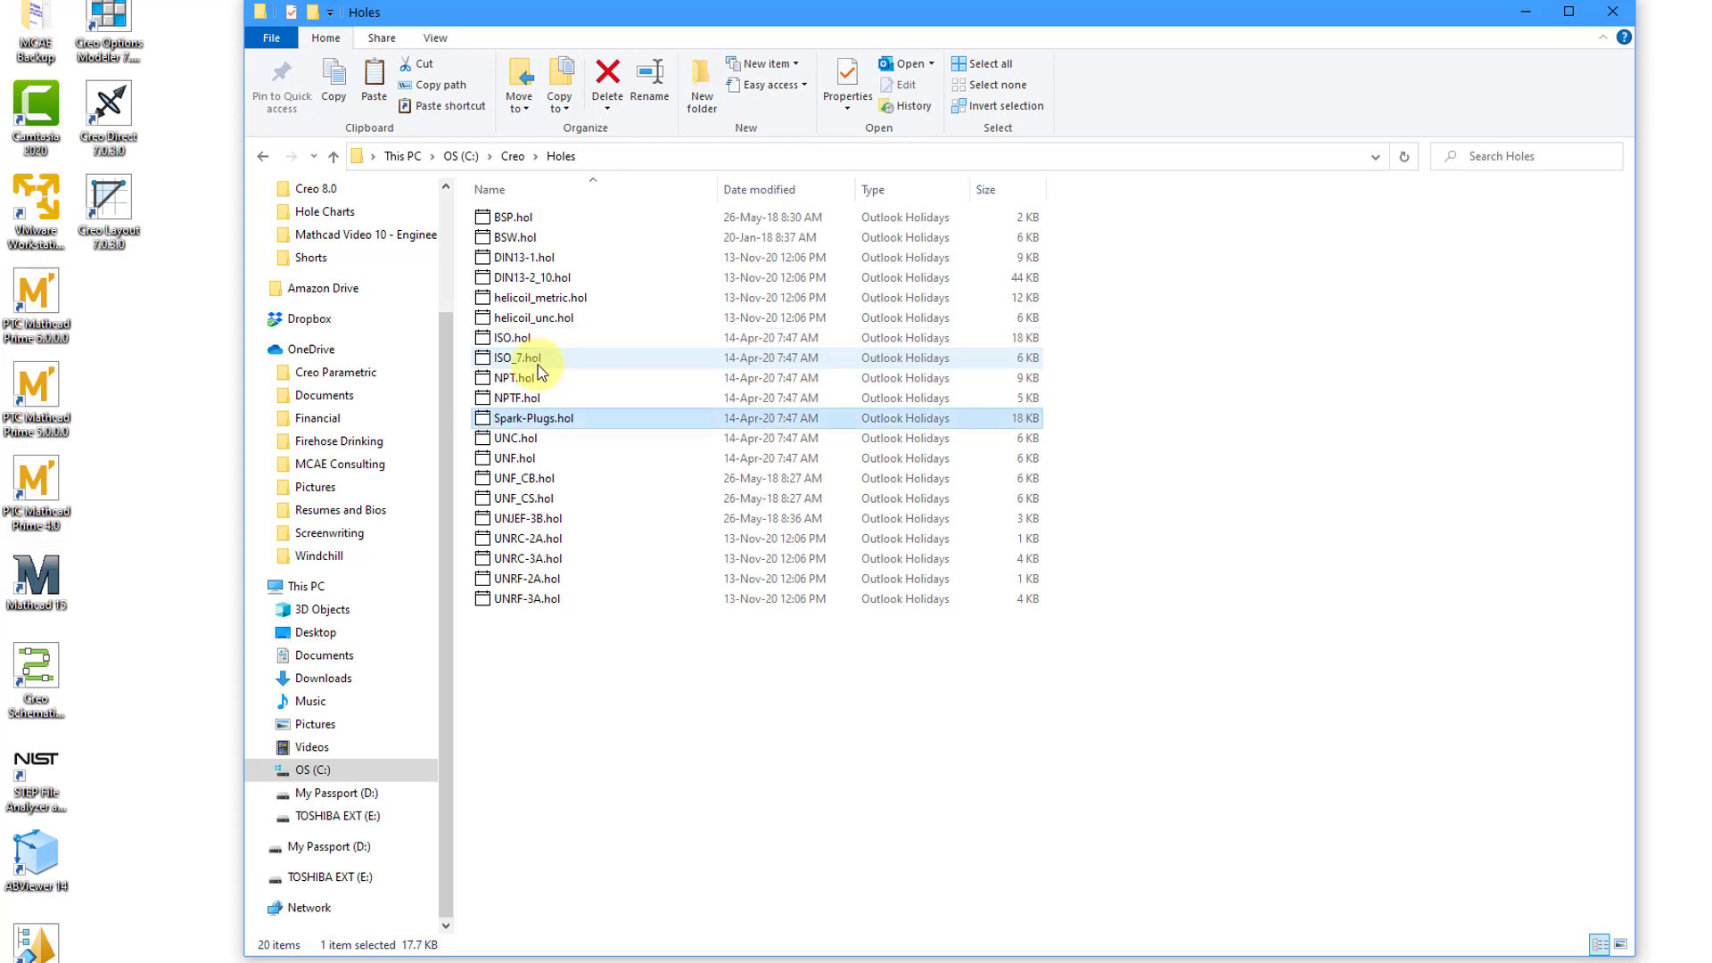
# Step: Open Spark-Plugs.hol with Notepad through its Open with menu
pyautogui.rightClick(543, 424)
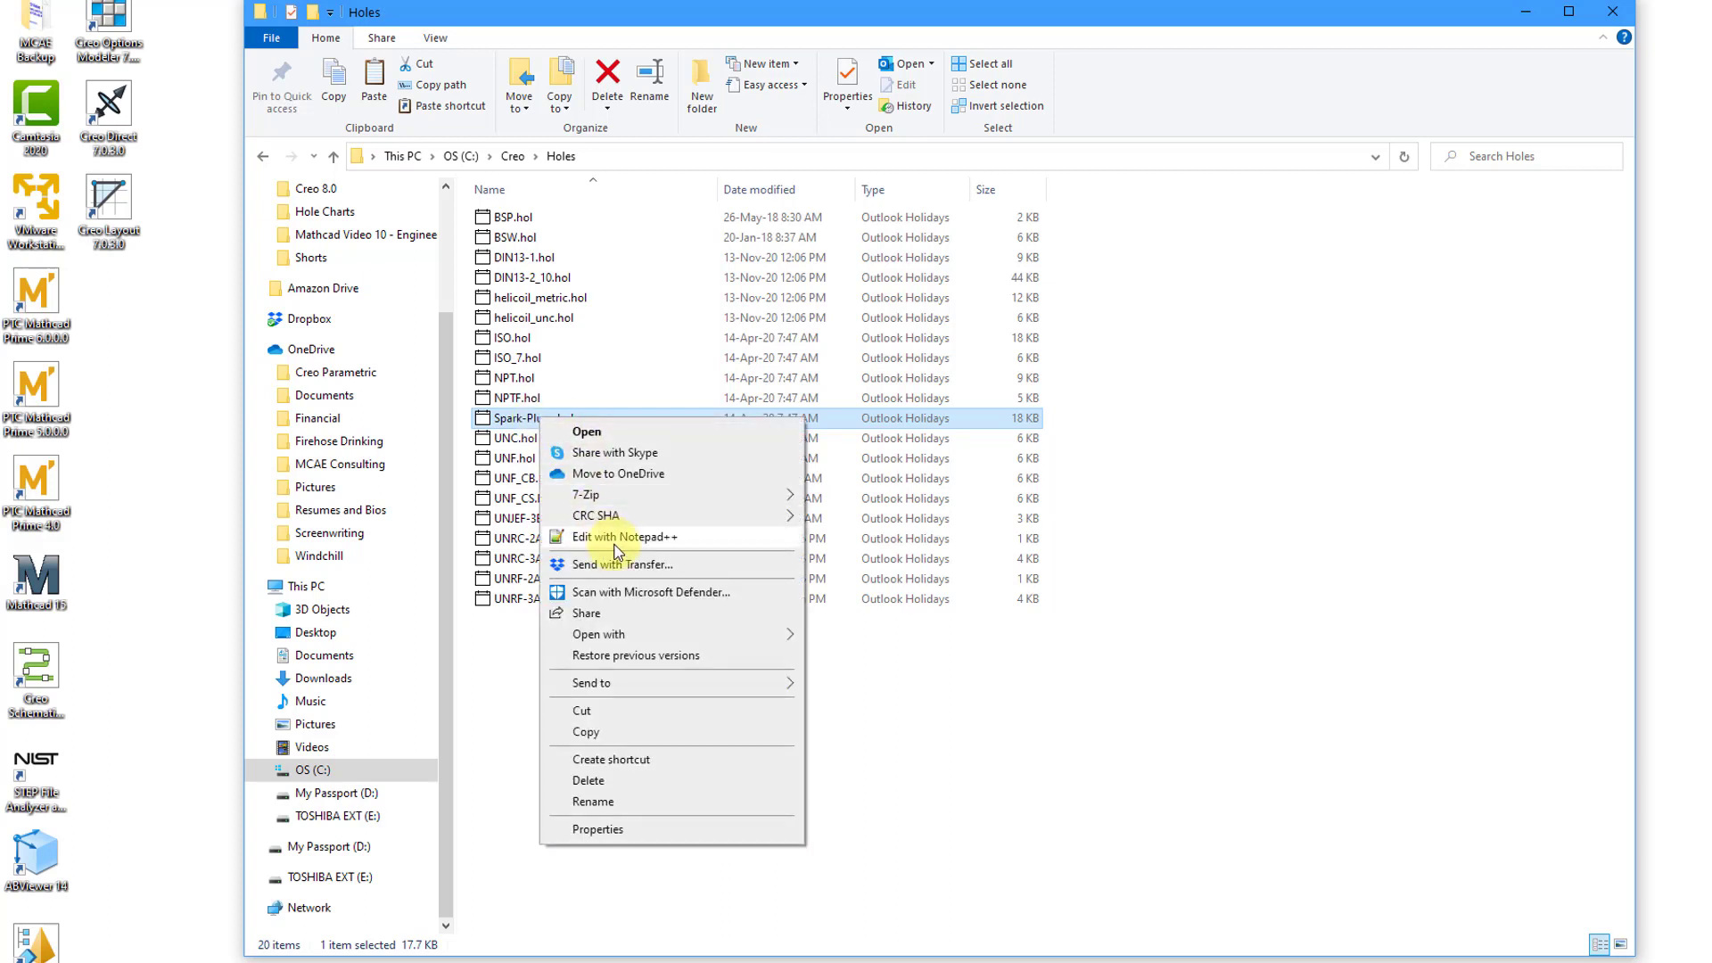
pyautogui.click(1146, 749)
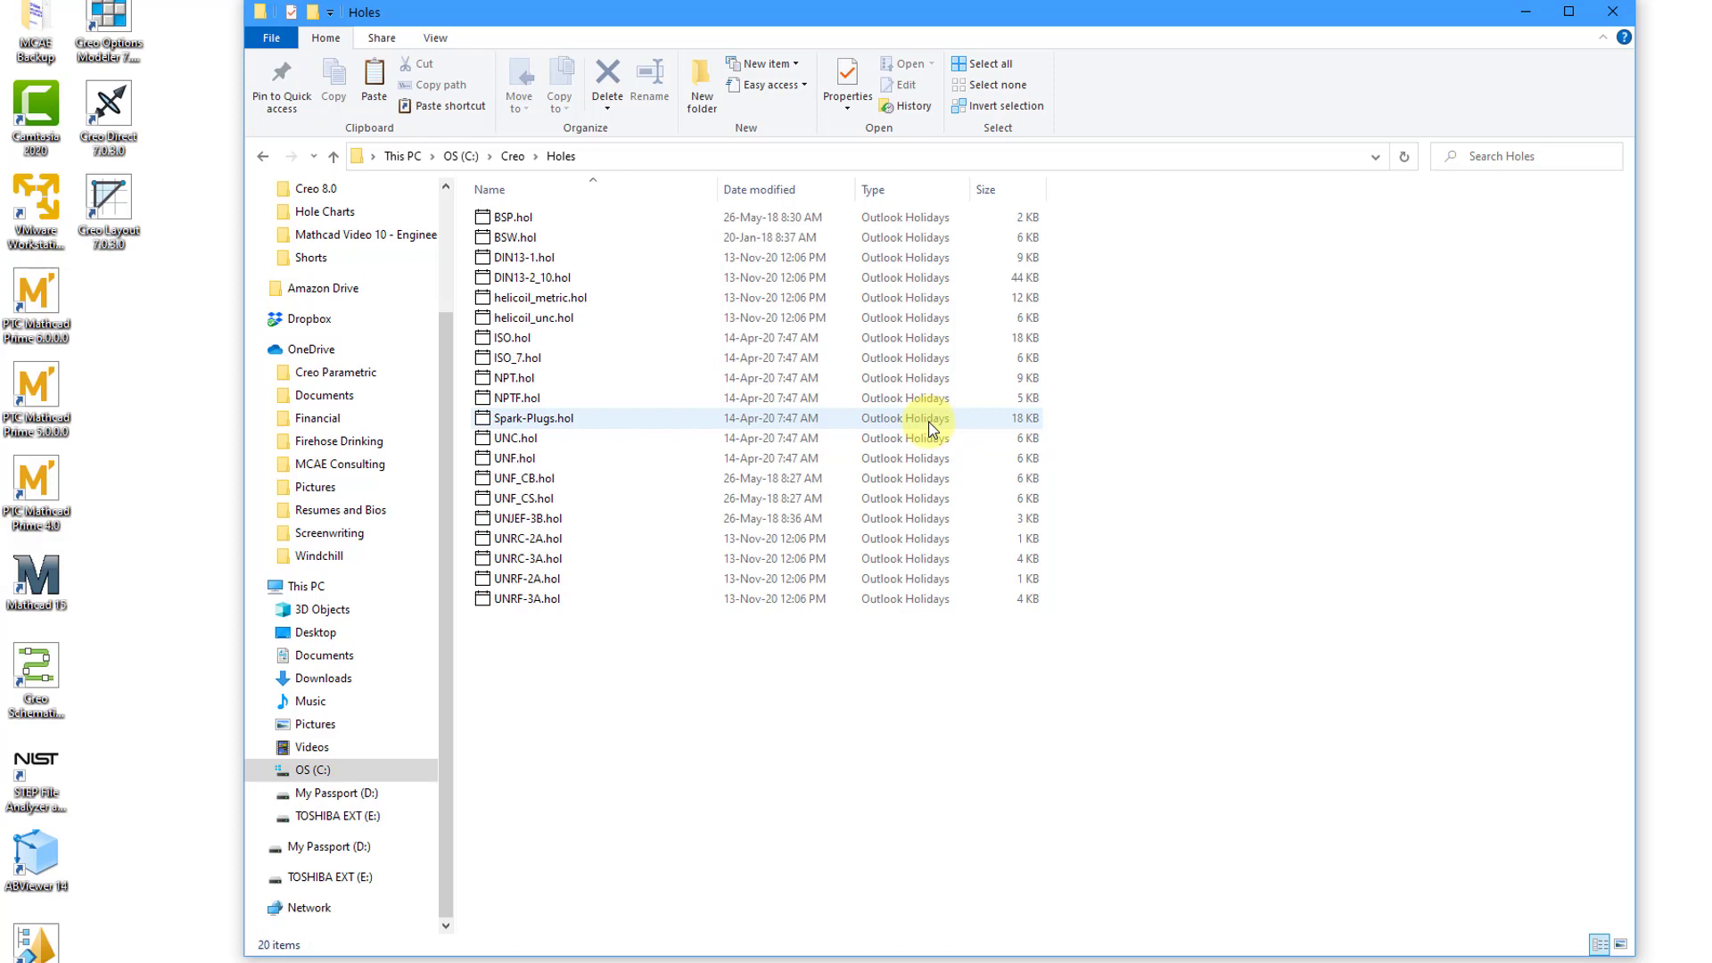
pyautogui.rightClick(565, 422)
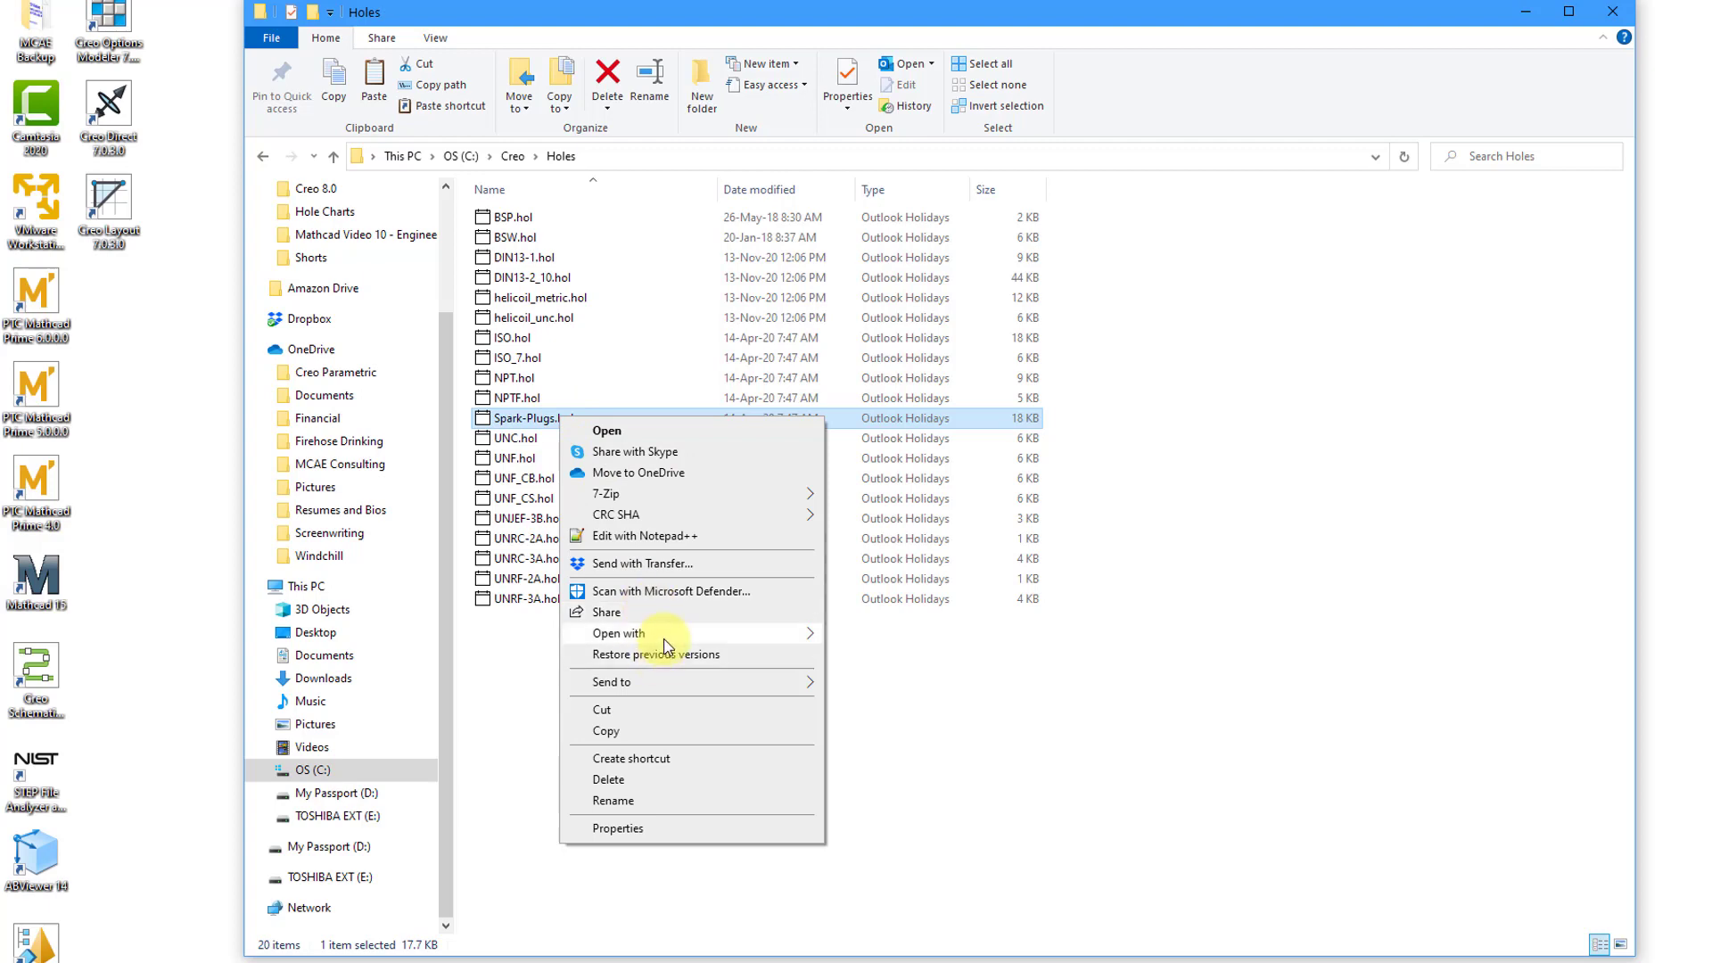
pyautogui.moveTo(698, 633)
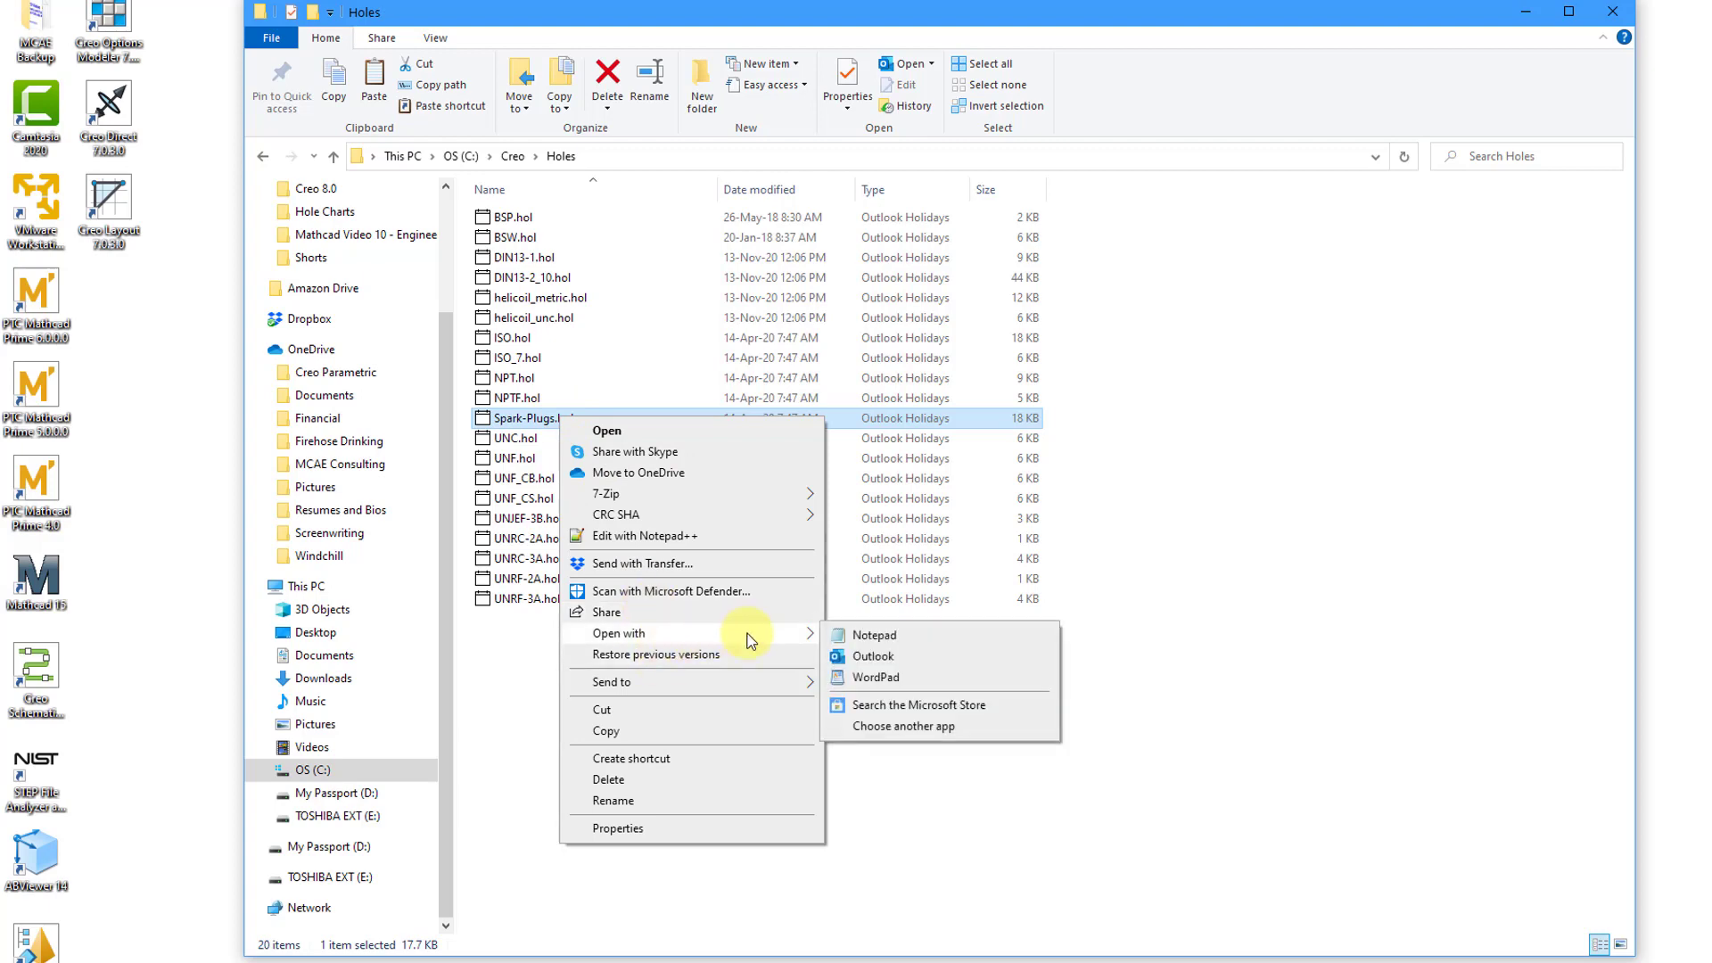
pyautogui.click(878, 635)
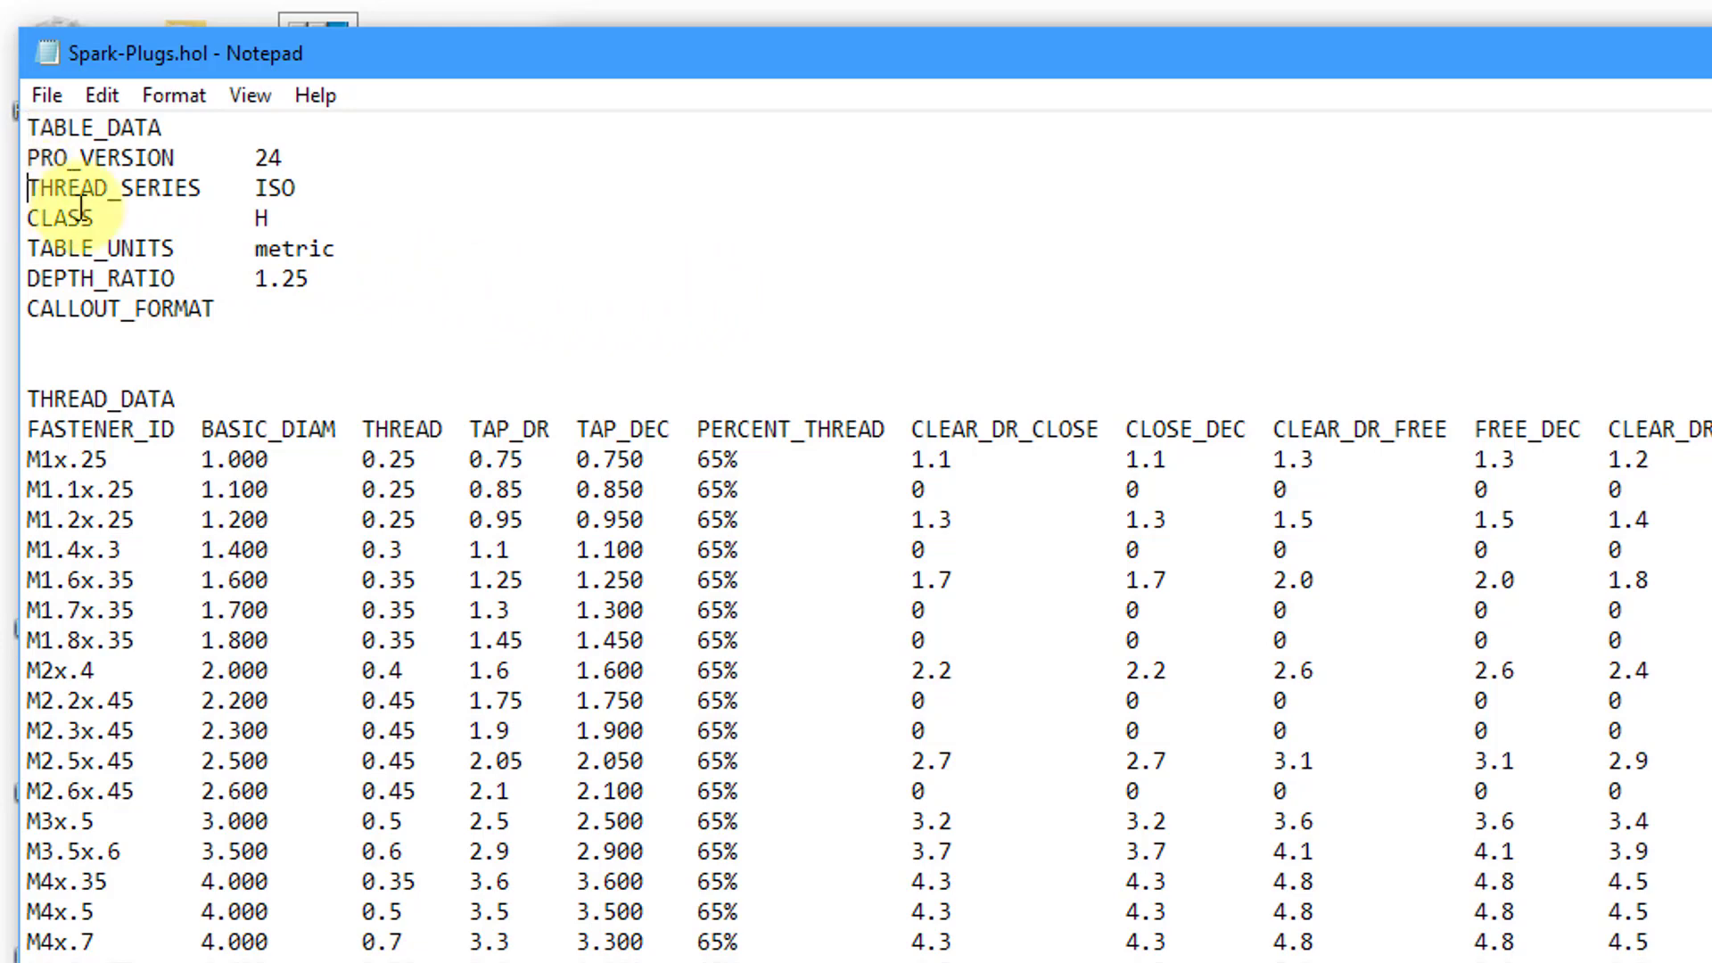
# Step: Insert a new THREAD_NAME line with value ISO-28741 above THREAD_SERIES
pyautogui.press('Return')
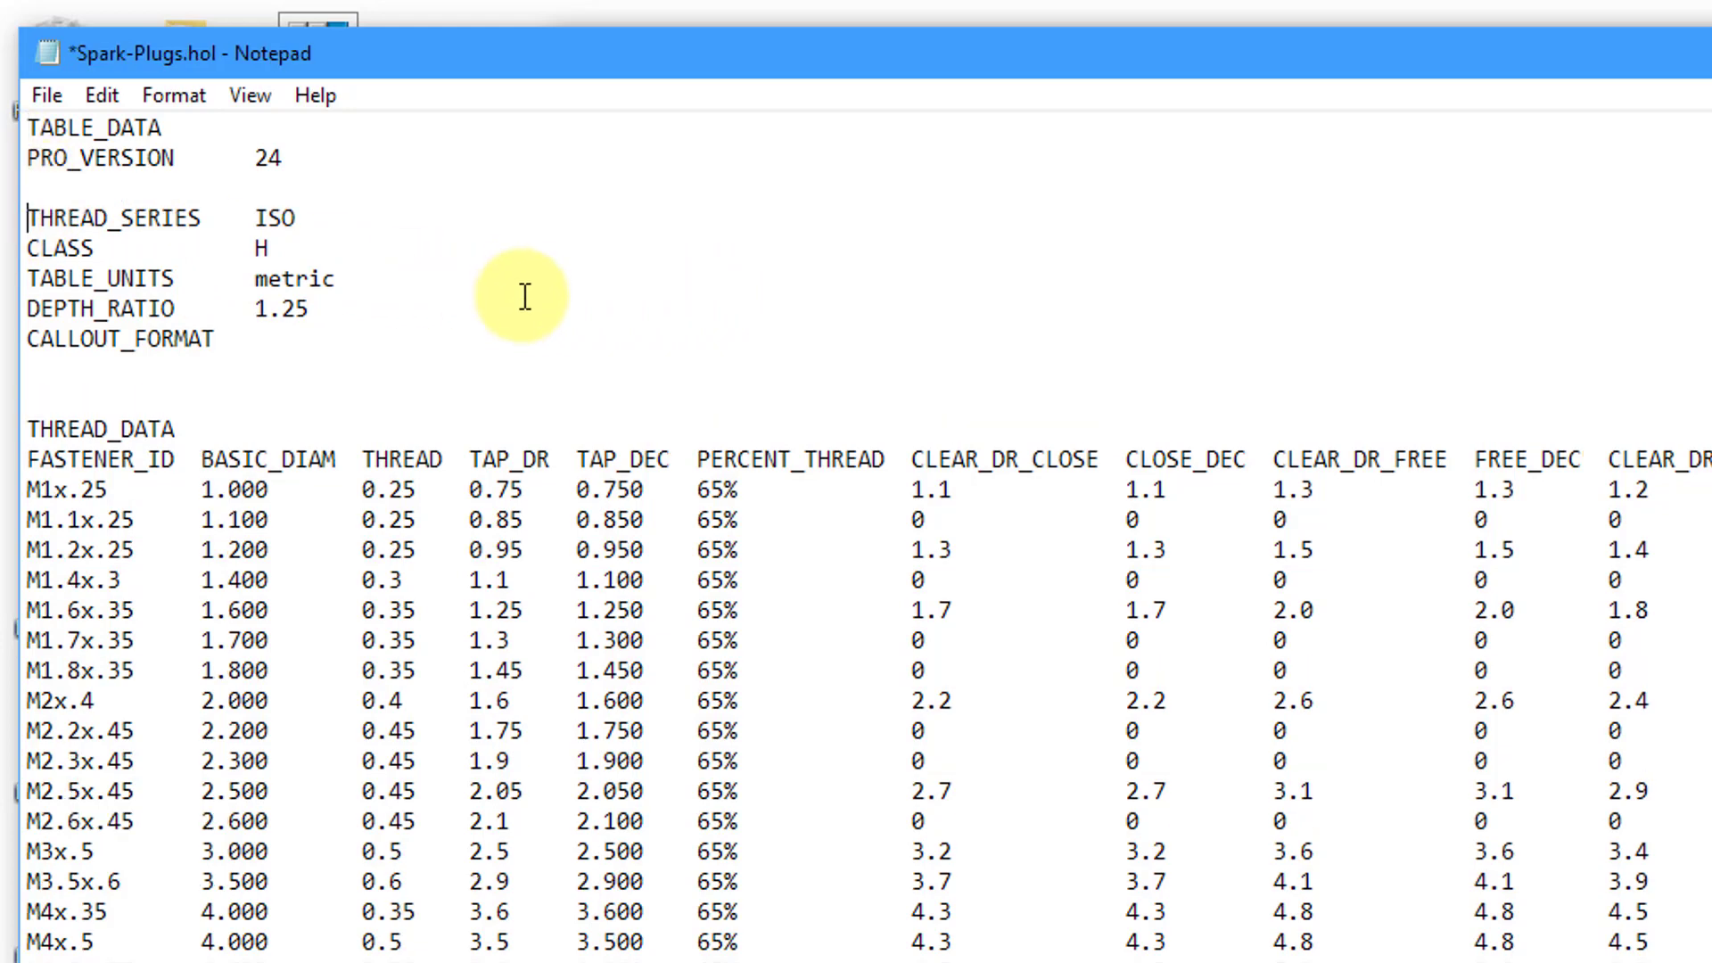
pyautogui.press('Up')
pyautogui.write('THREAD_NAME')
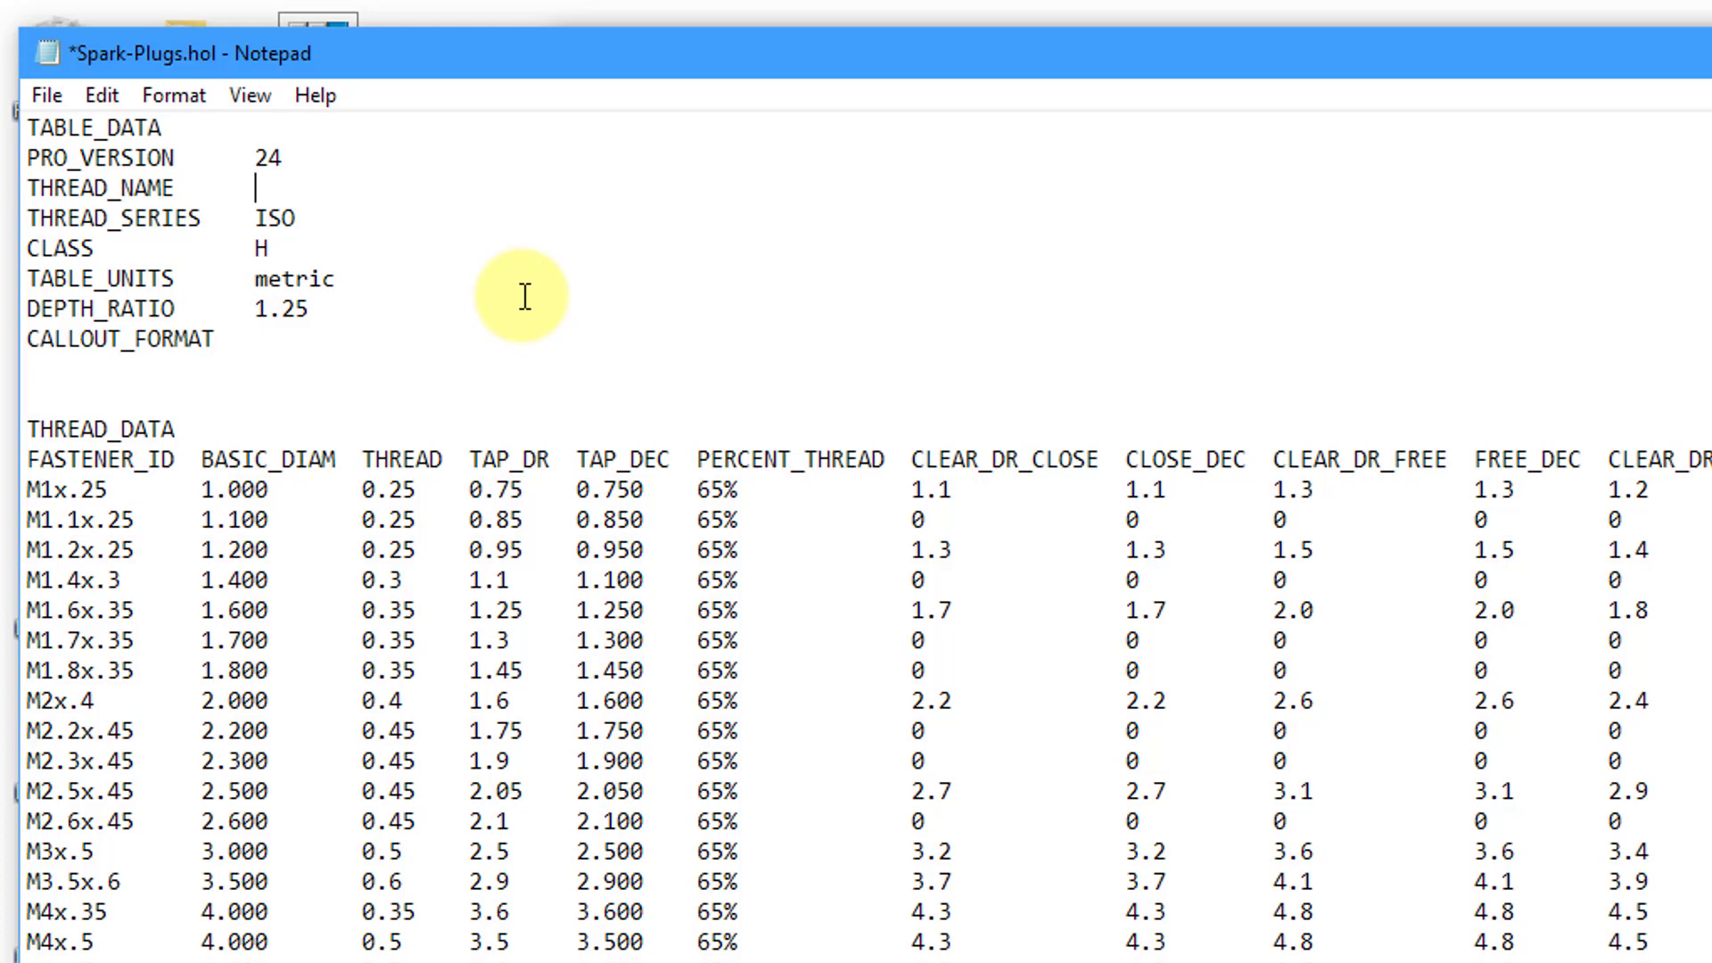
pyautogui.write('ISO-28741')
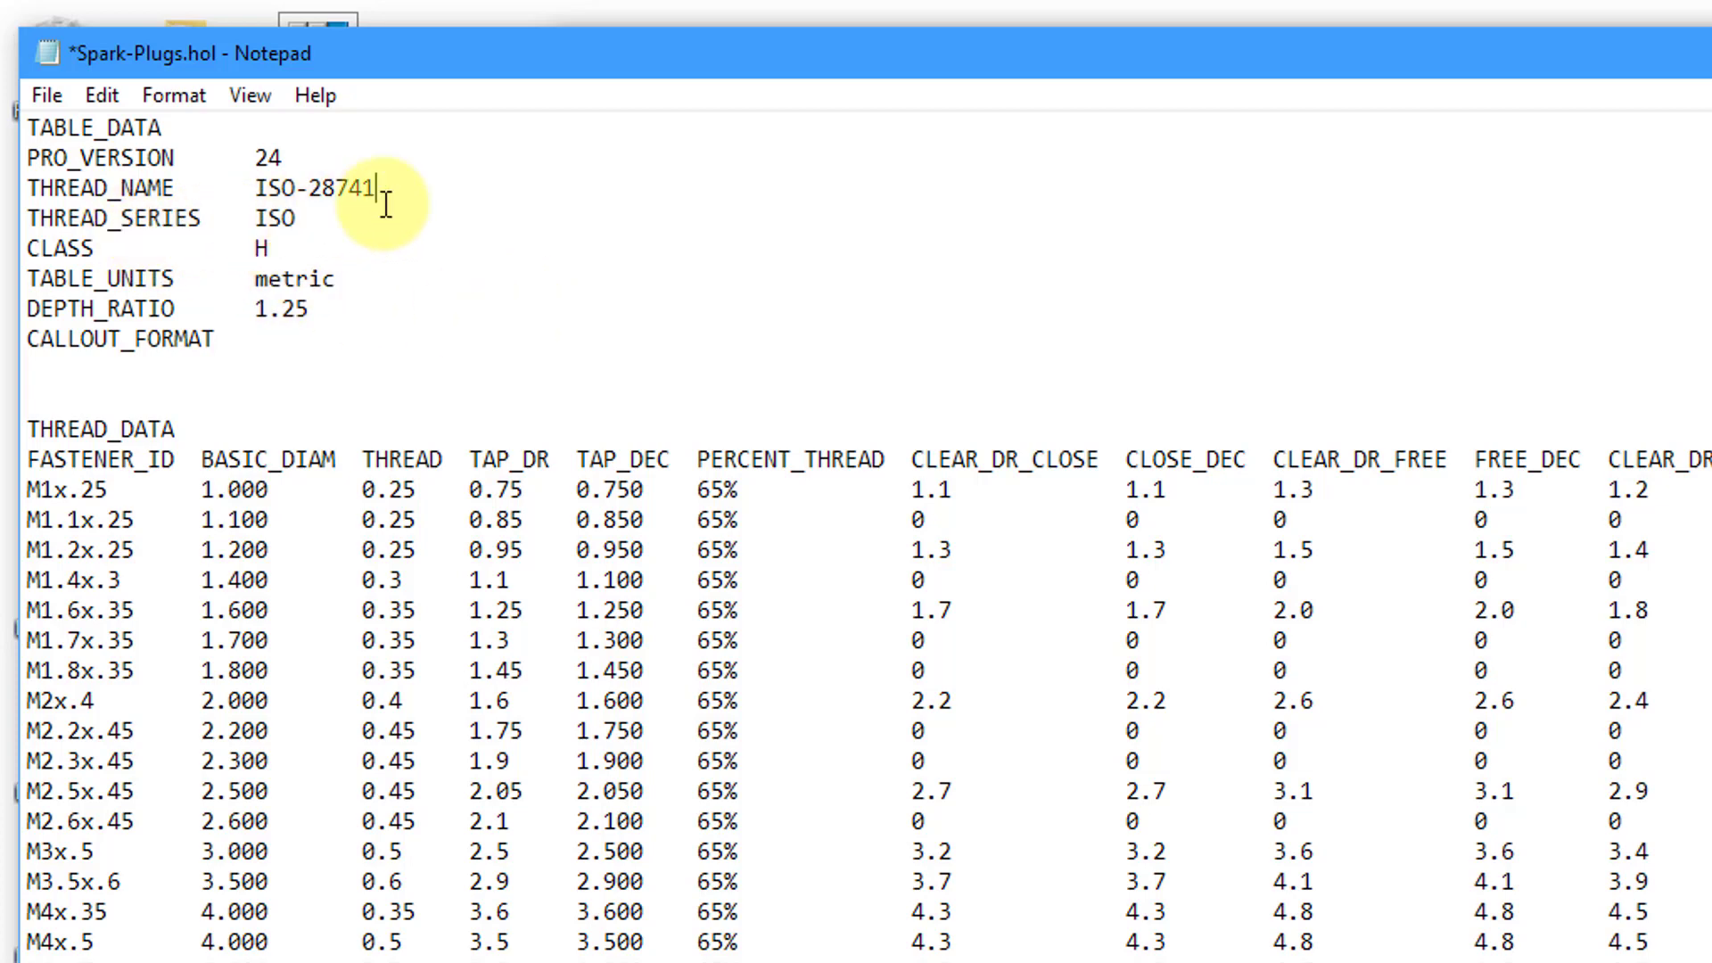
# Step: Change the thread name to SPARK_PLUGS and the CLASS value to 6H
pyautogui.press('BackSpace')
pyautogui.press('BackSpace')
pyautogui.press('BackSpace')
pyautogui.press('BackSpace')
pyautogui.press('BackSpace')
pyautogui.press('BackSpace')
pyautogui.press('BackSpace')
pyautogui.press('BackSpace')
pyautogui.press('BackSpace')
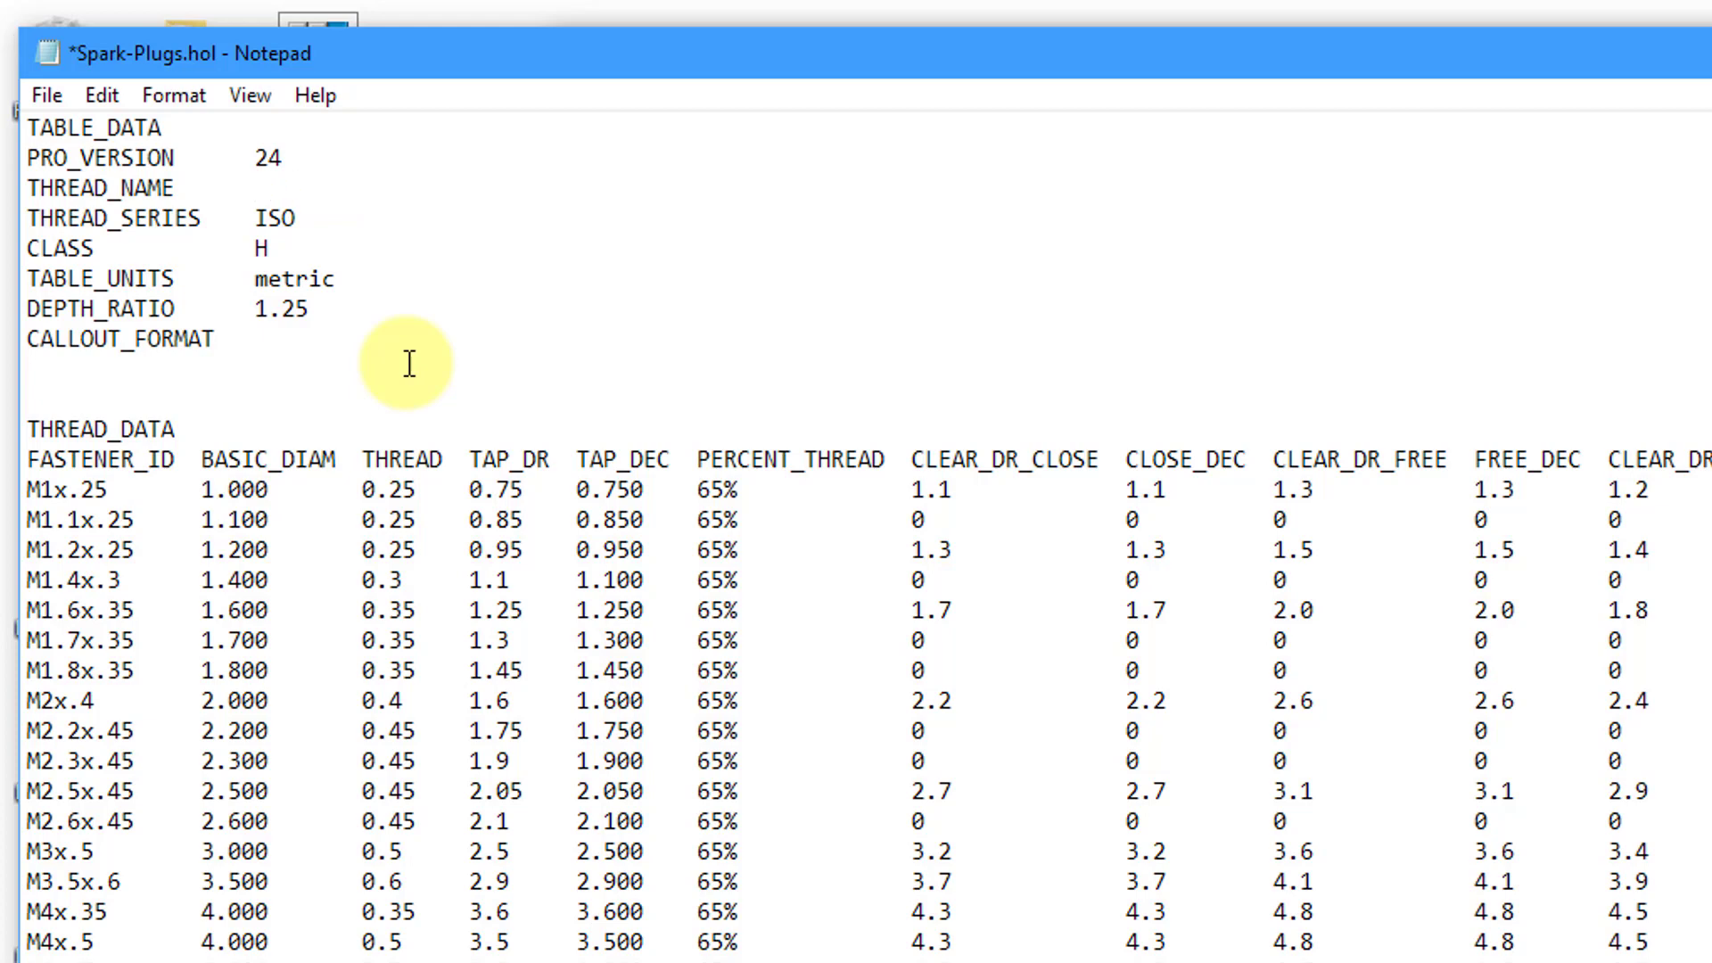
pyautogui.write('SPARK_PLUGS')
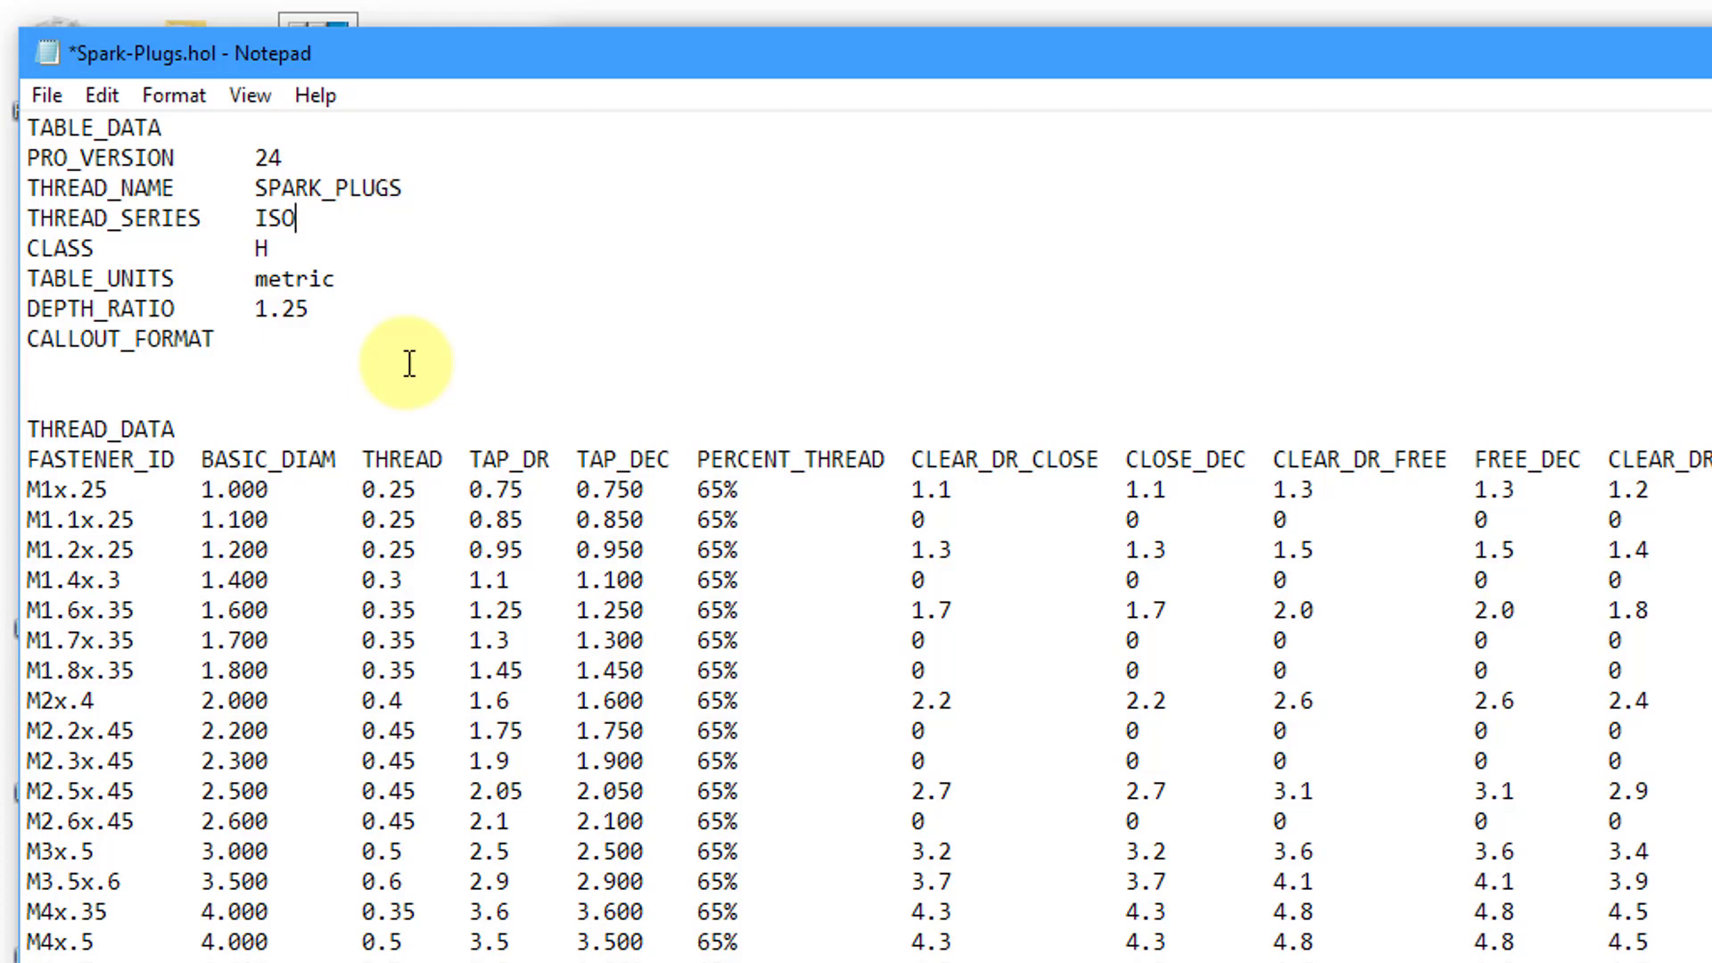
pyautogui.write('-28741')
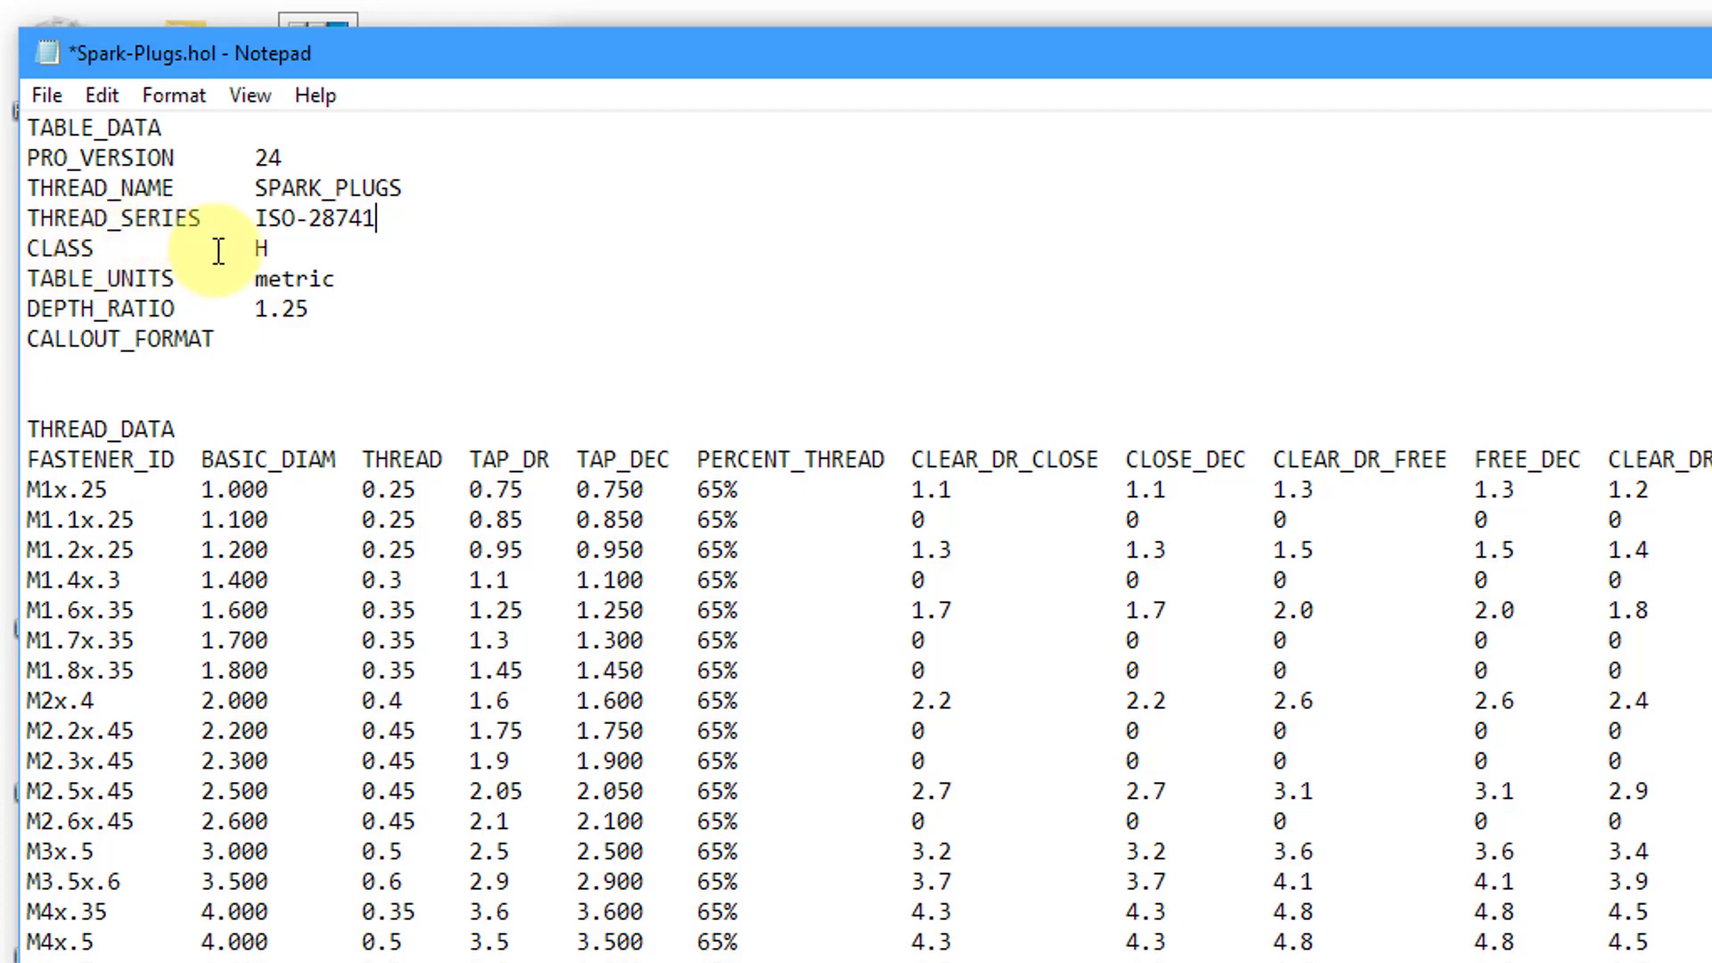
pyautogui.click(255, 249)
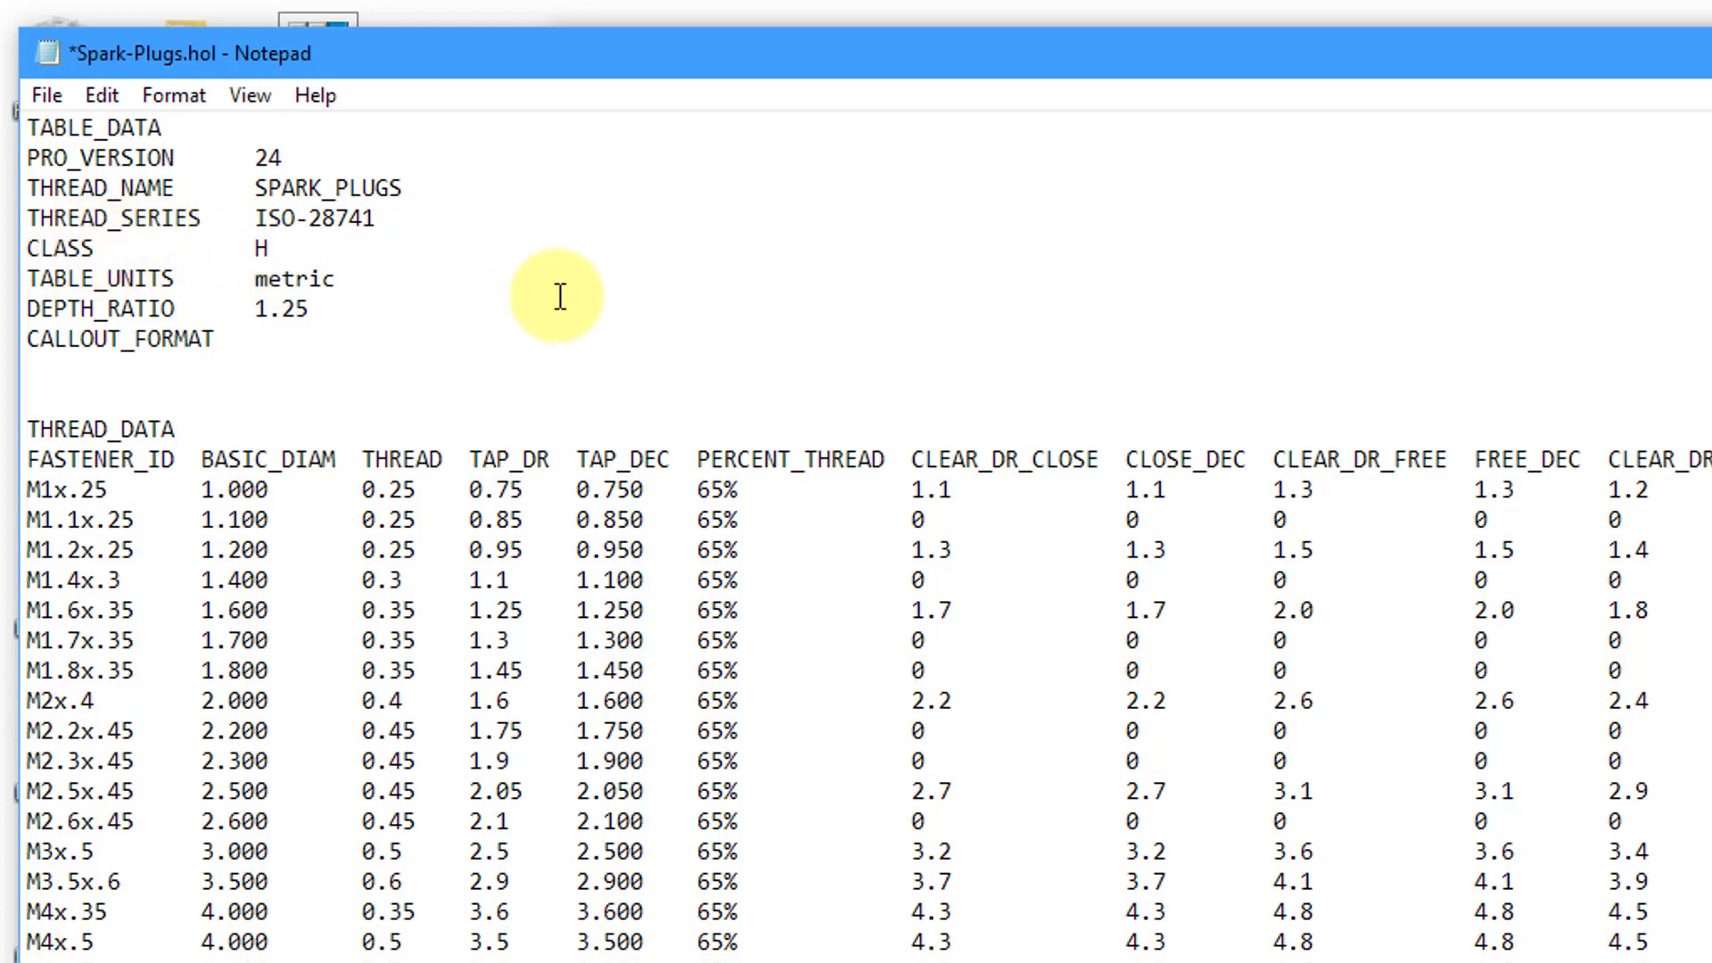
pyautogui.write('6')
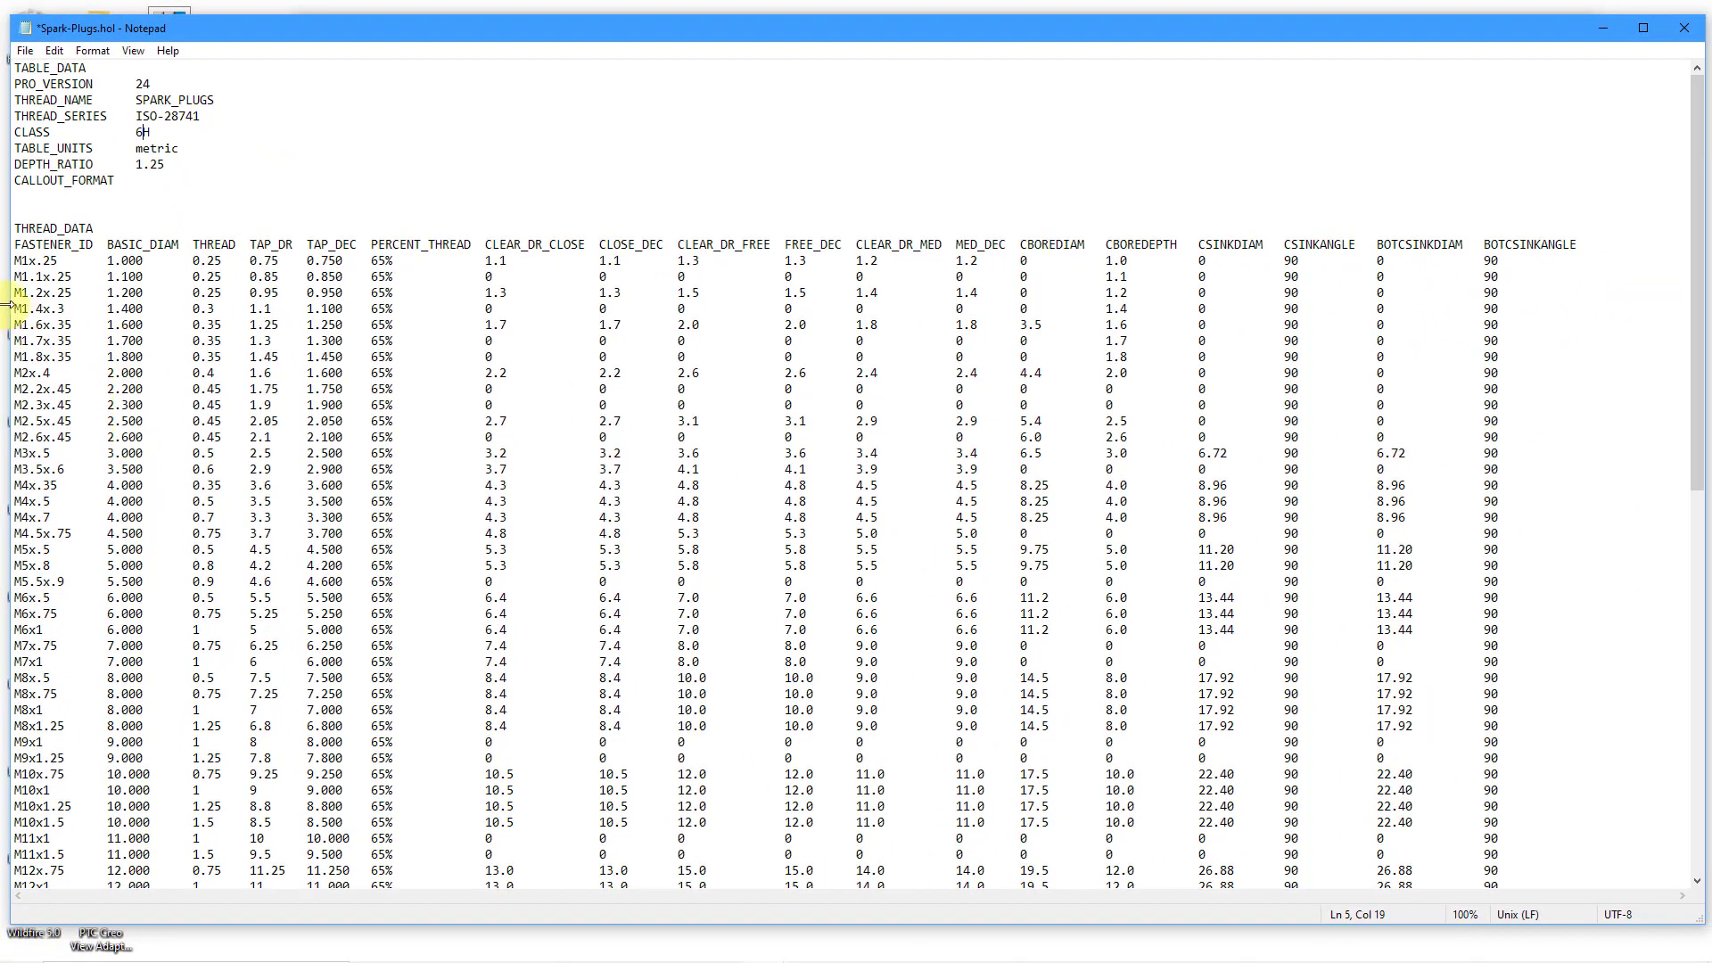
# Step: Delete rows M1x.25 through M10x.75 so the table starts at M10x1
pyautogui.click(14, 264)
pyautogui.moveTo(15, 264); pyautogui.dragTo(1501, 775)
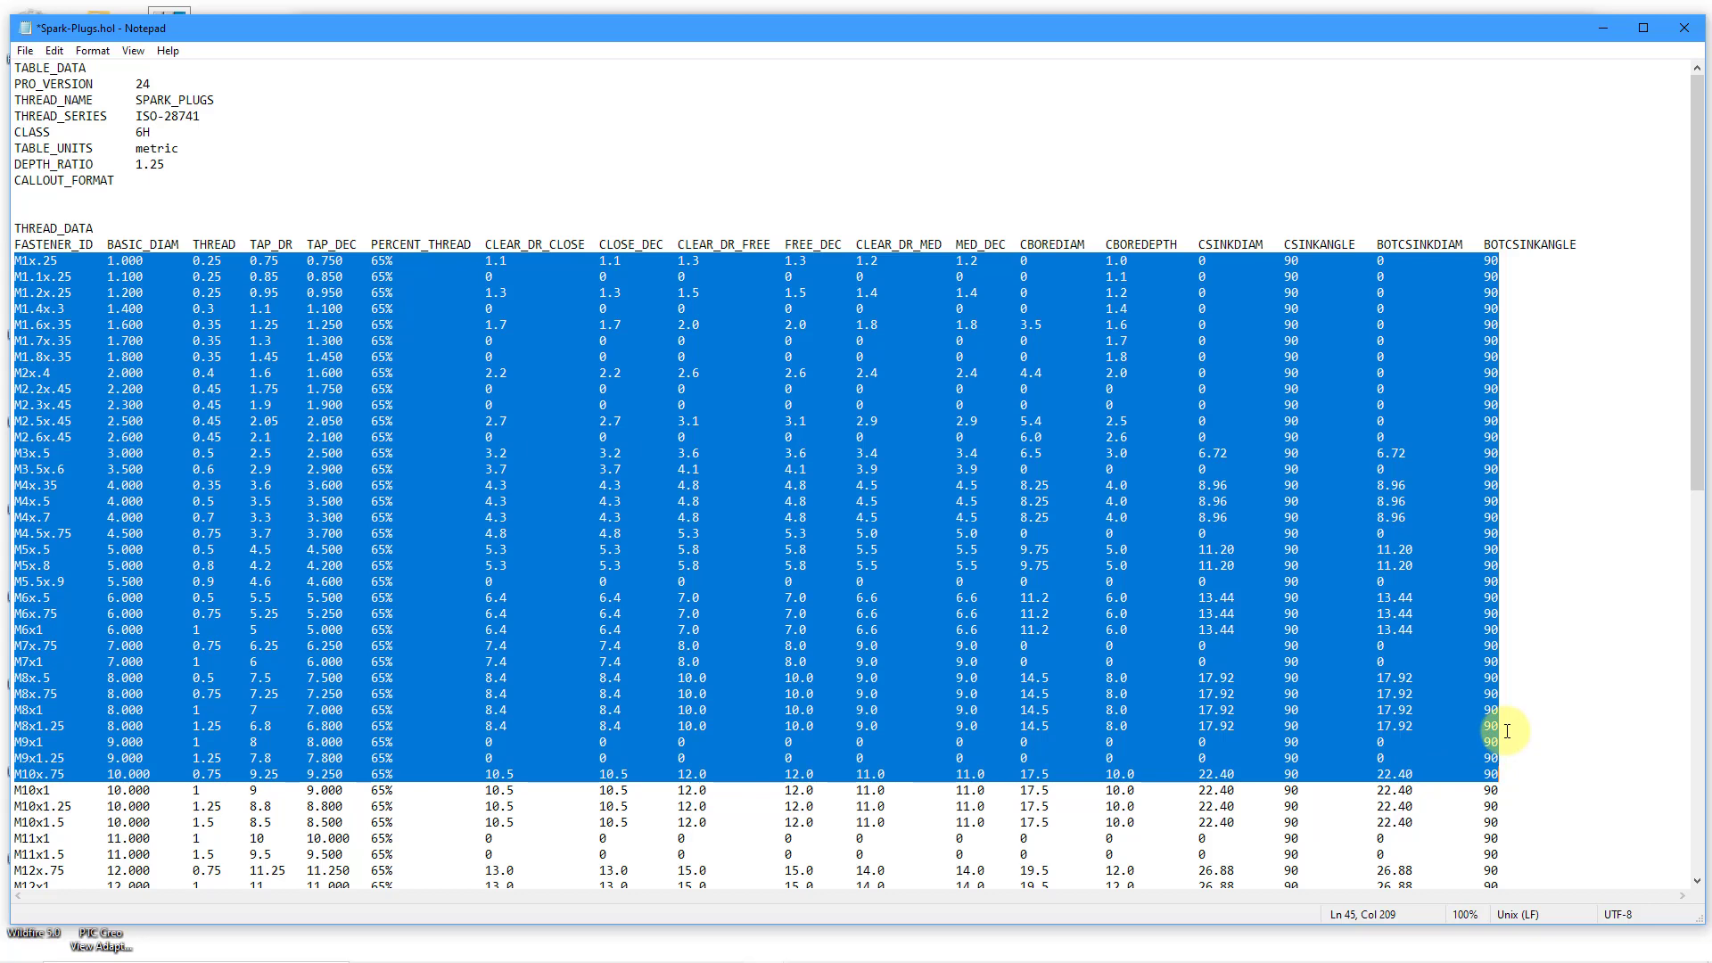
pyautogui.press('Delete')
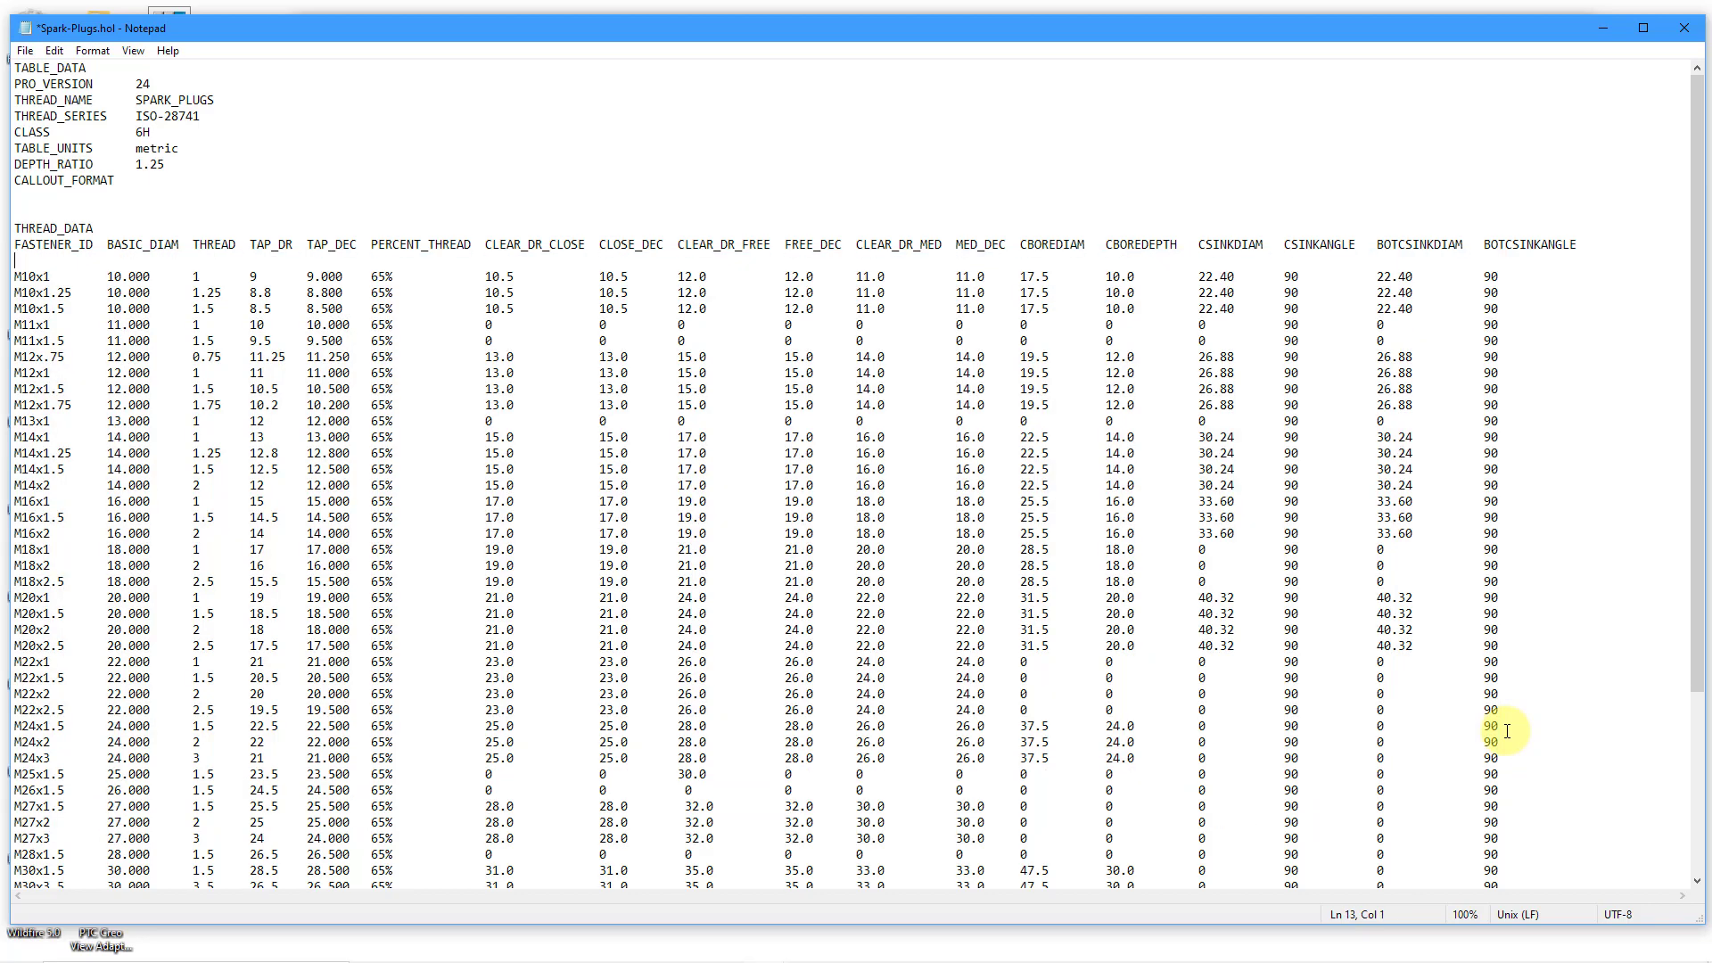
pyautogui.press('Delete')
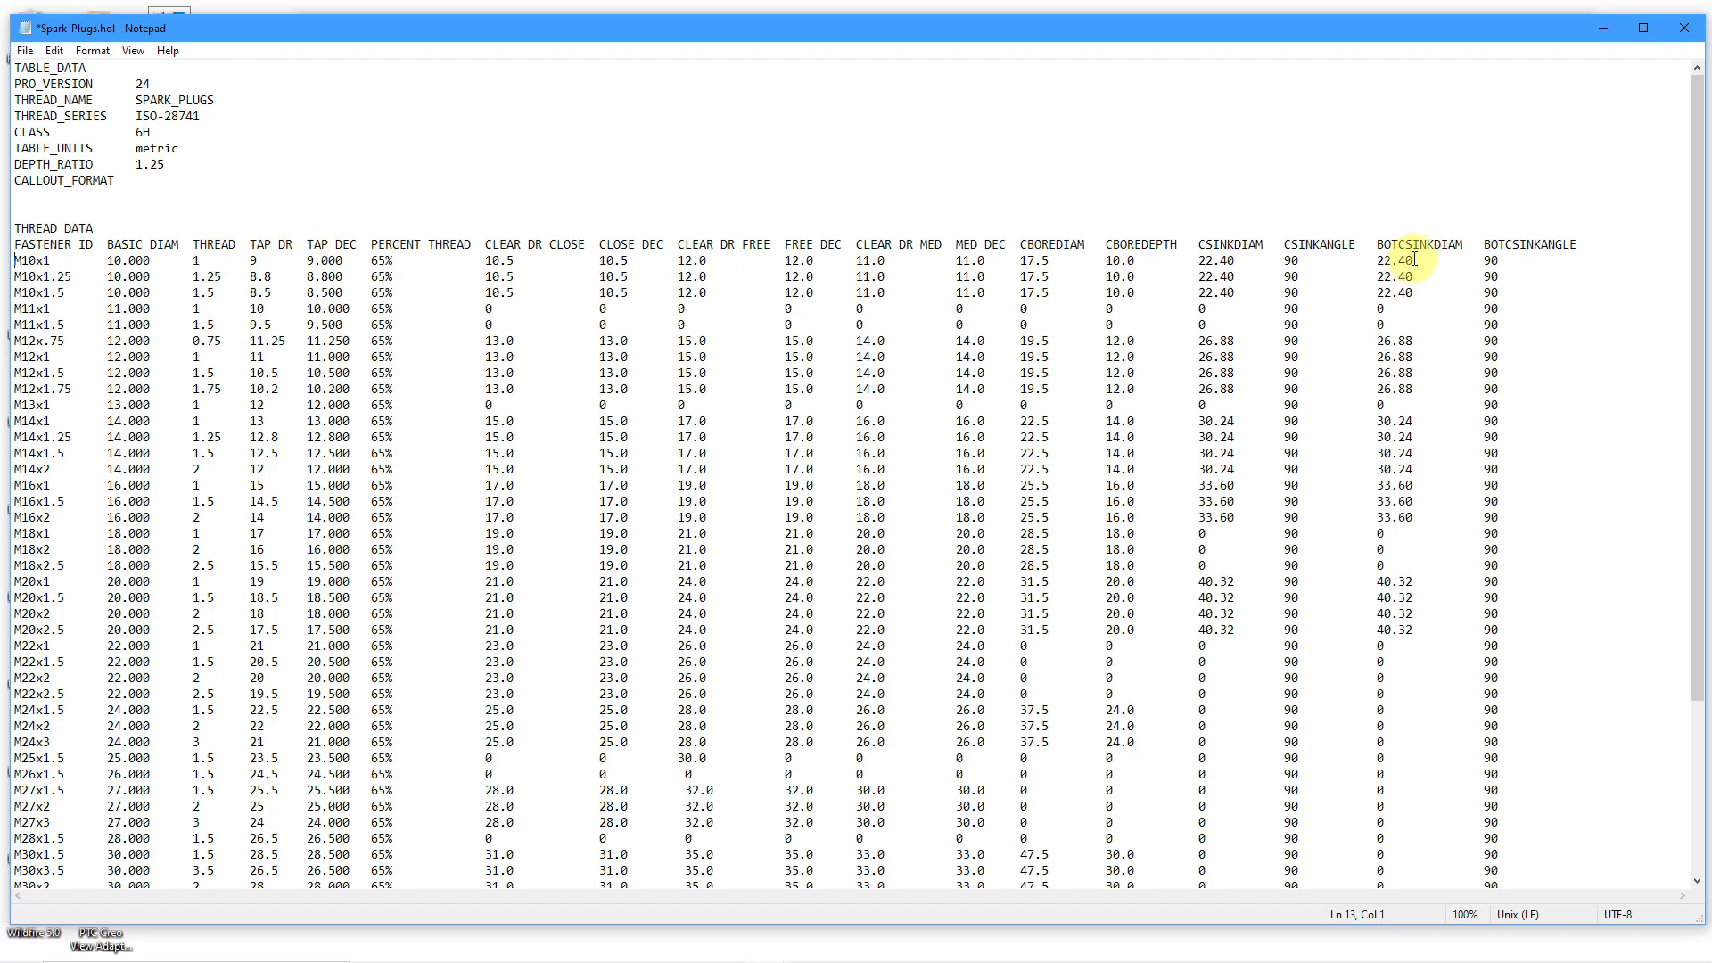
# Step: Change M10x1's BOTCSINKDIAM from 22.40 to 0
pyautogui.press('End')
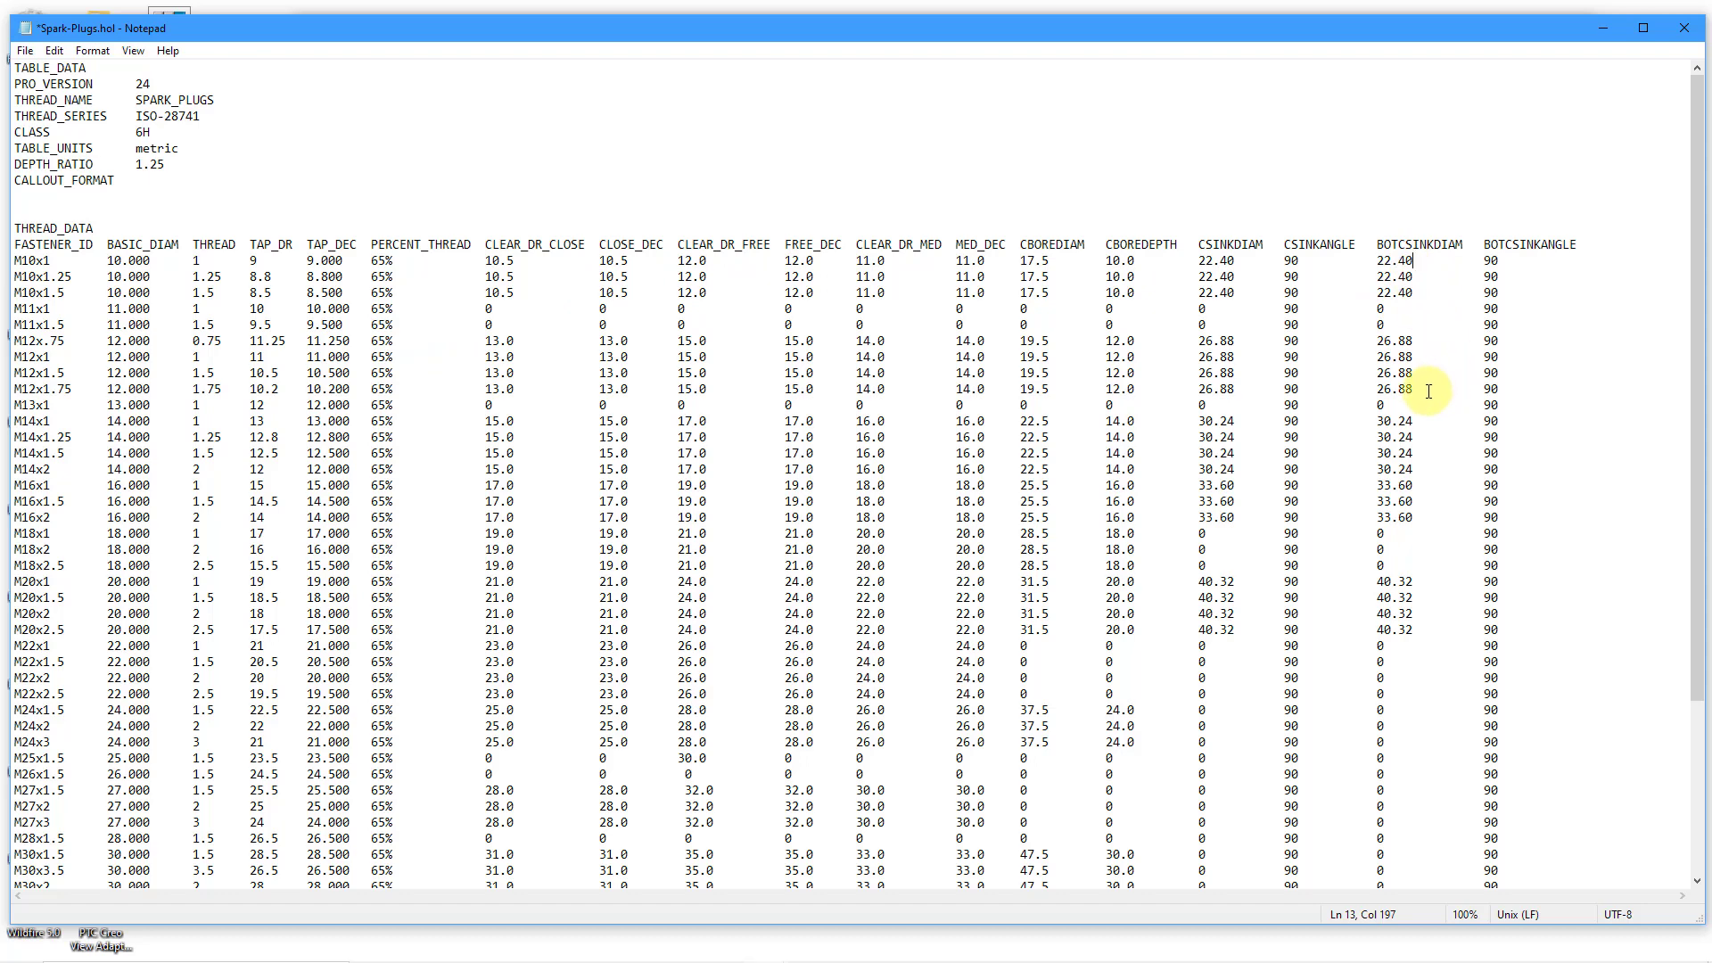
pyautogui.press('BackSpace')
pyautogui.press('BackSpace')
pyautogui.press('BackSpace')
pyautogui.press('BackSpace')
pyautogui.press('BackSpace')
pyautogui.write('0')
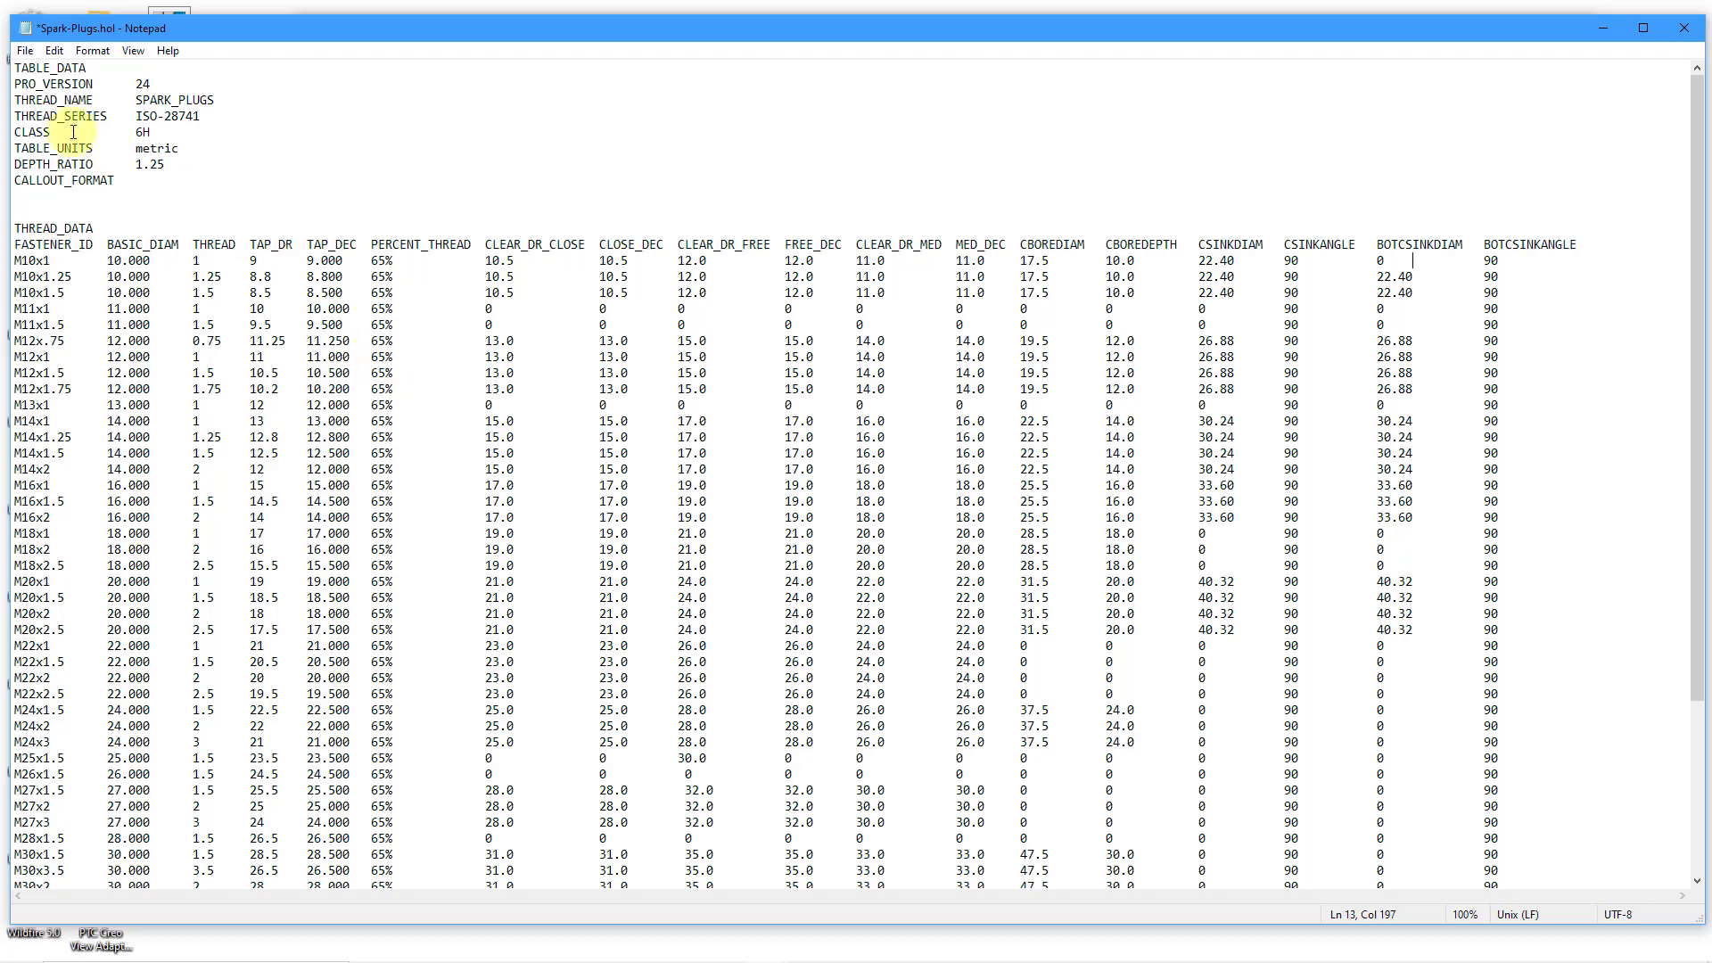
# Step: Save Spark-Plugs.hol and close Notepad
pyautogui.click(26, 52)
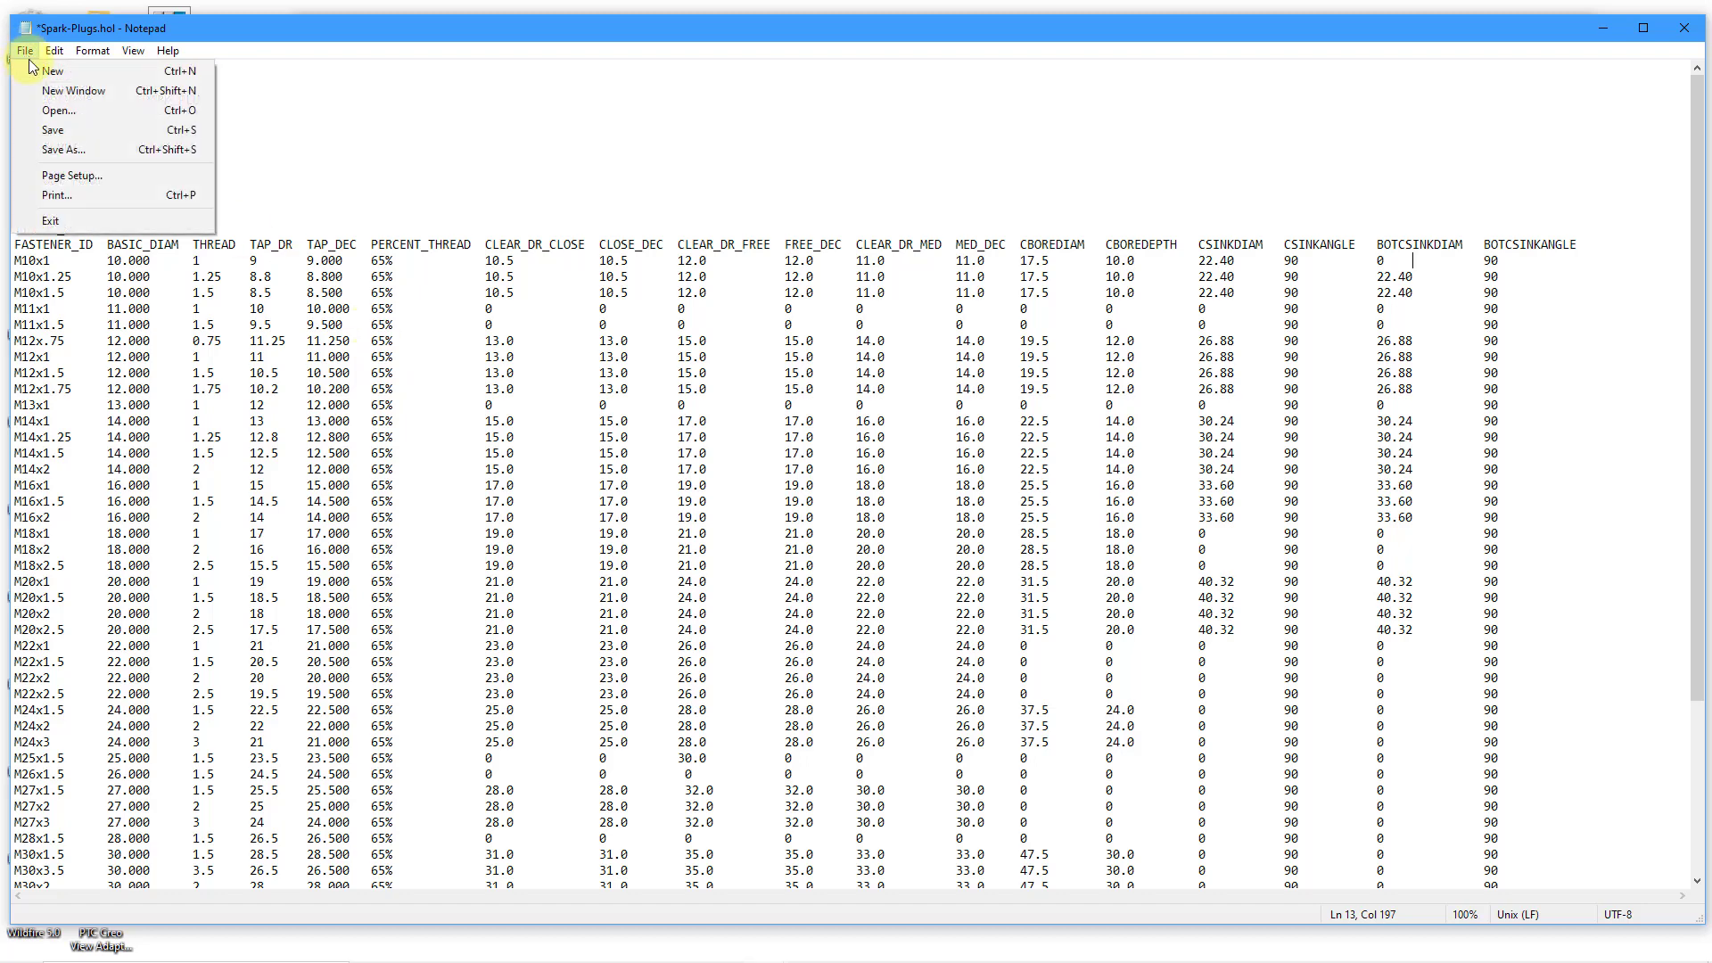
pyautogui.click(55, 130)
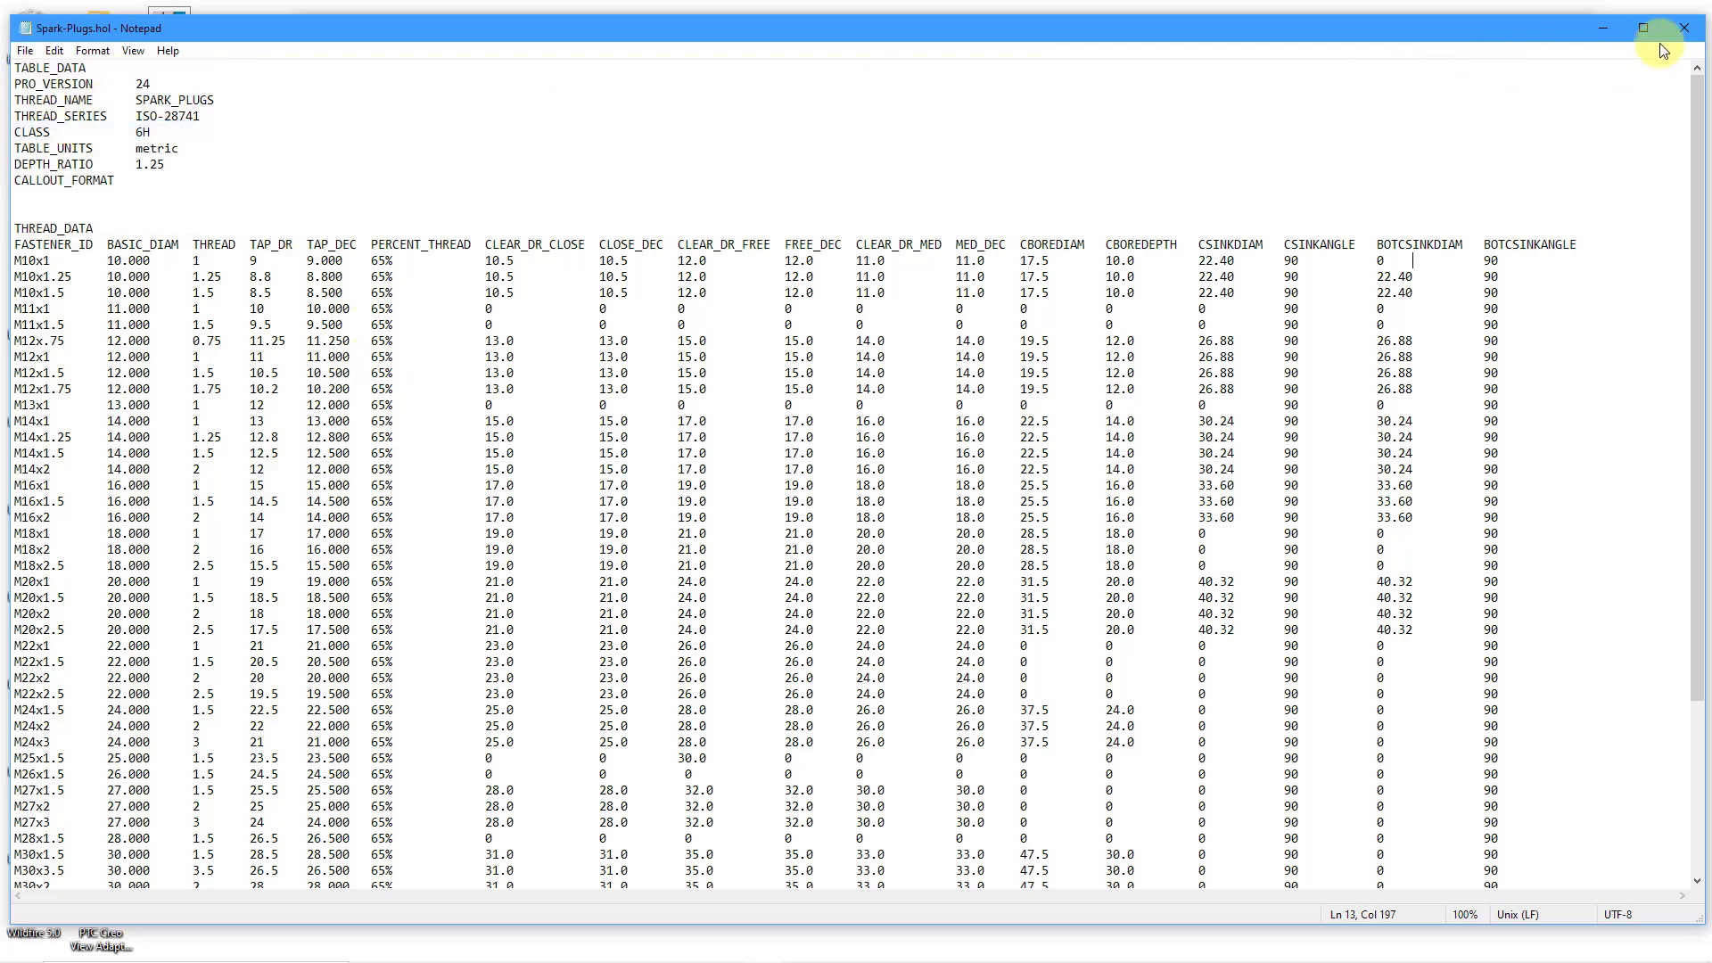
pyautogui.click(1684, 27)
# Step: Start a standard tapped hole on the block placed at point PNT0
pyautogui.moveTo(1147, 958)
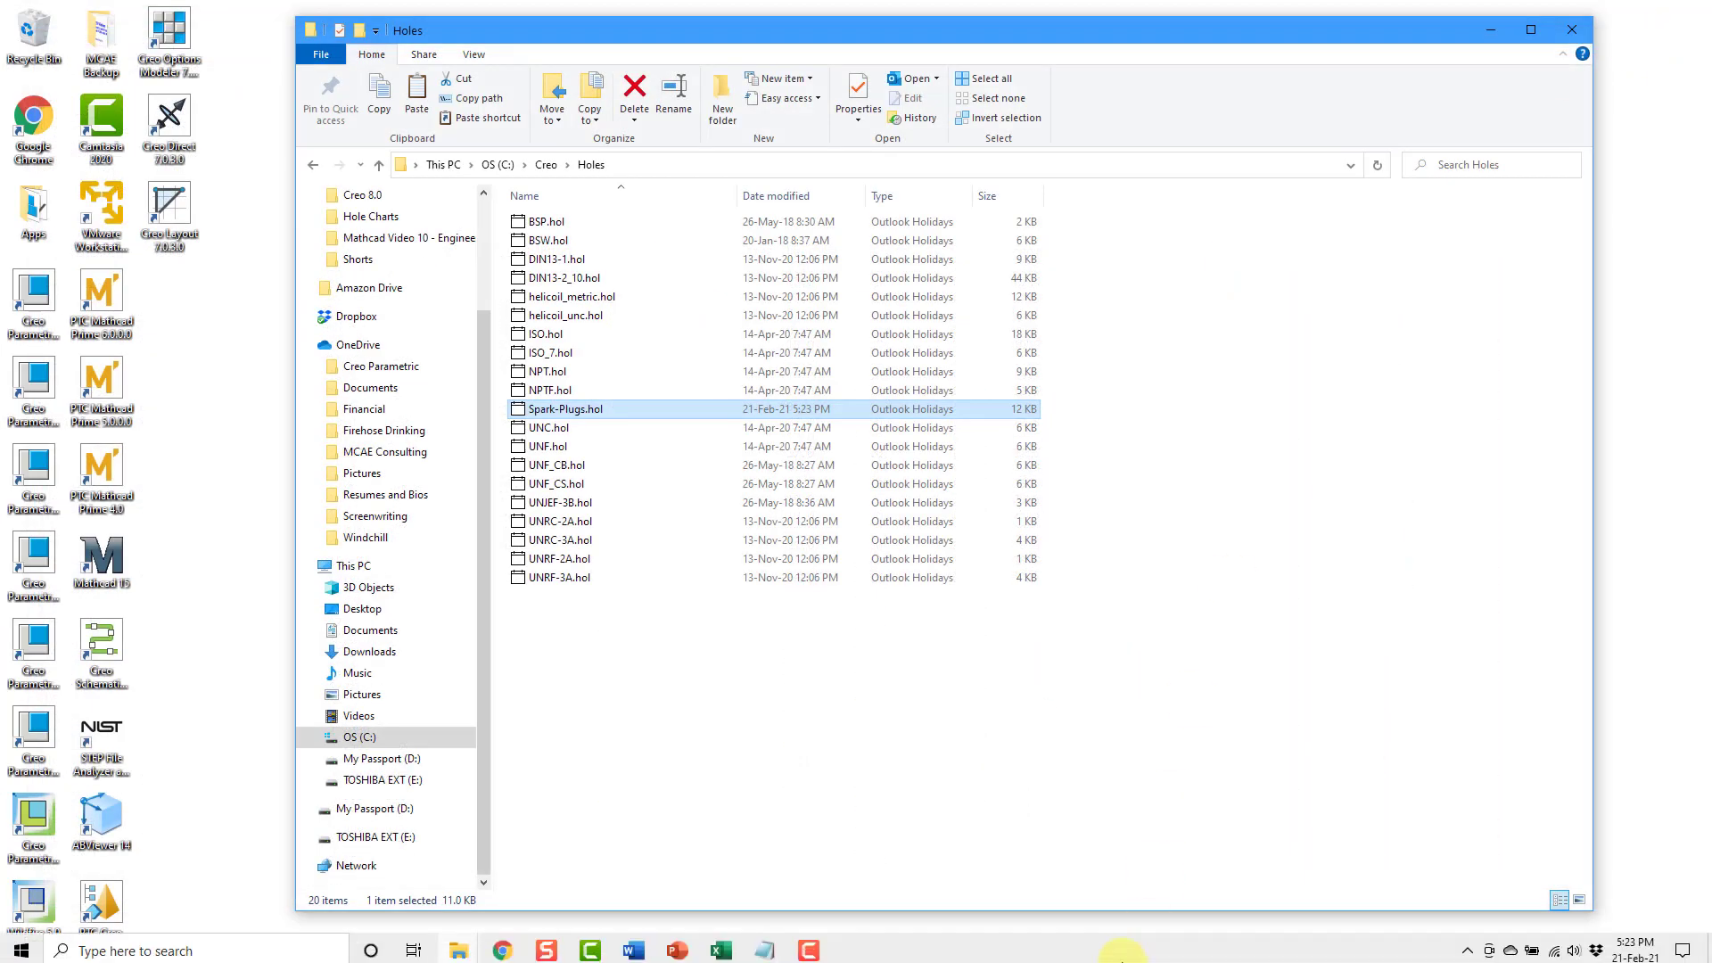
pyautogui.click(766, 946)
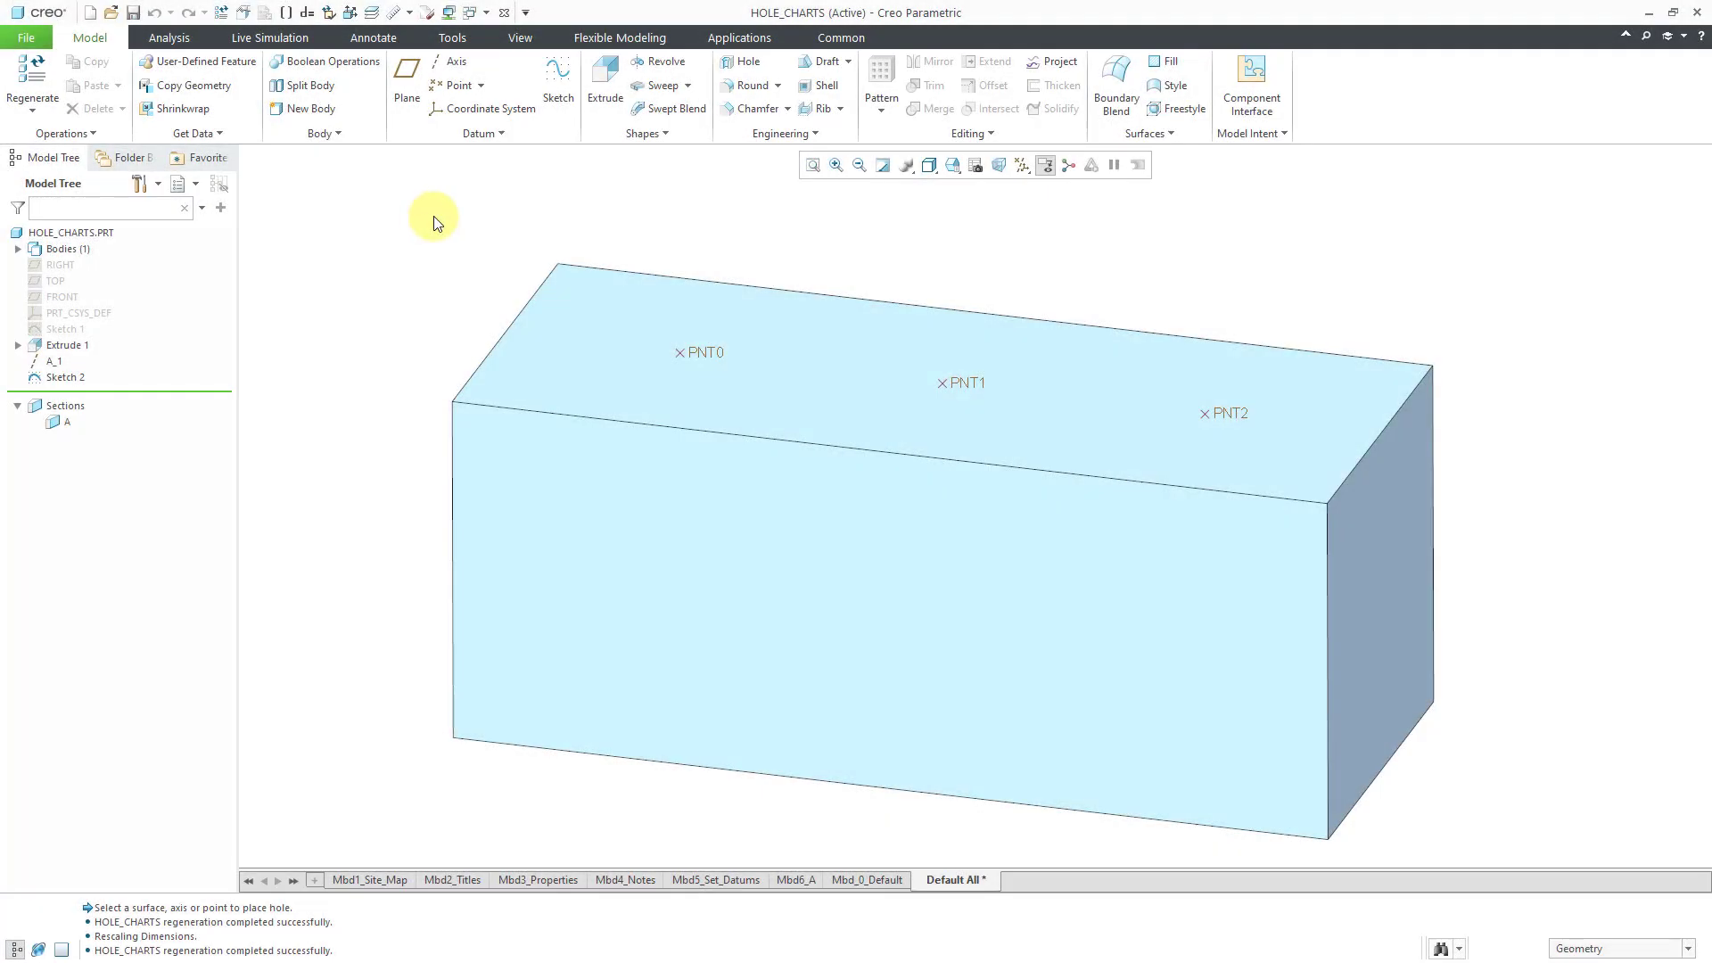
pyautogui.click(744, 67)
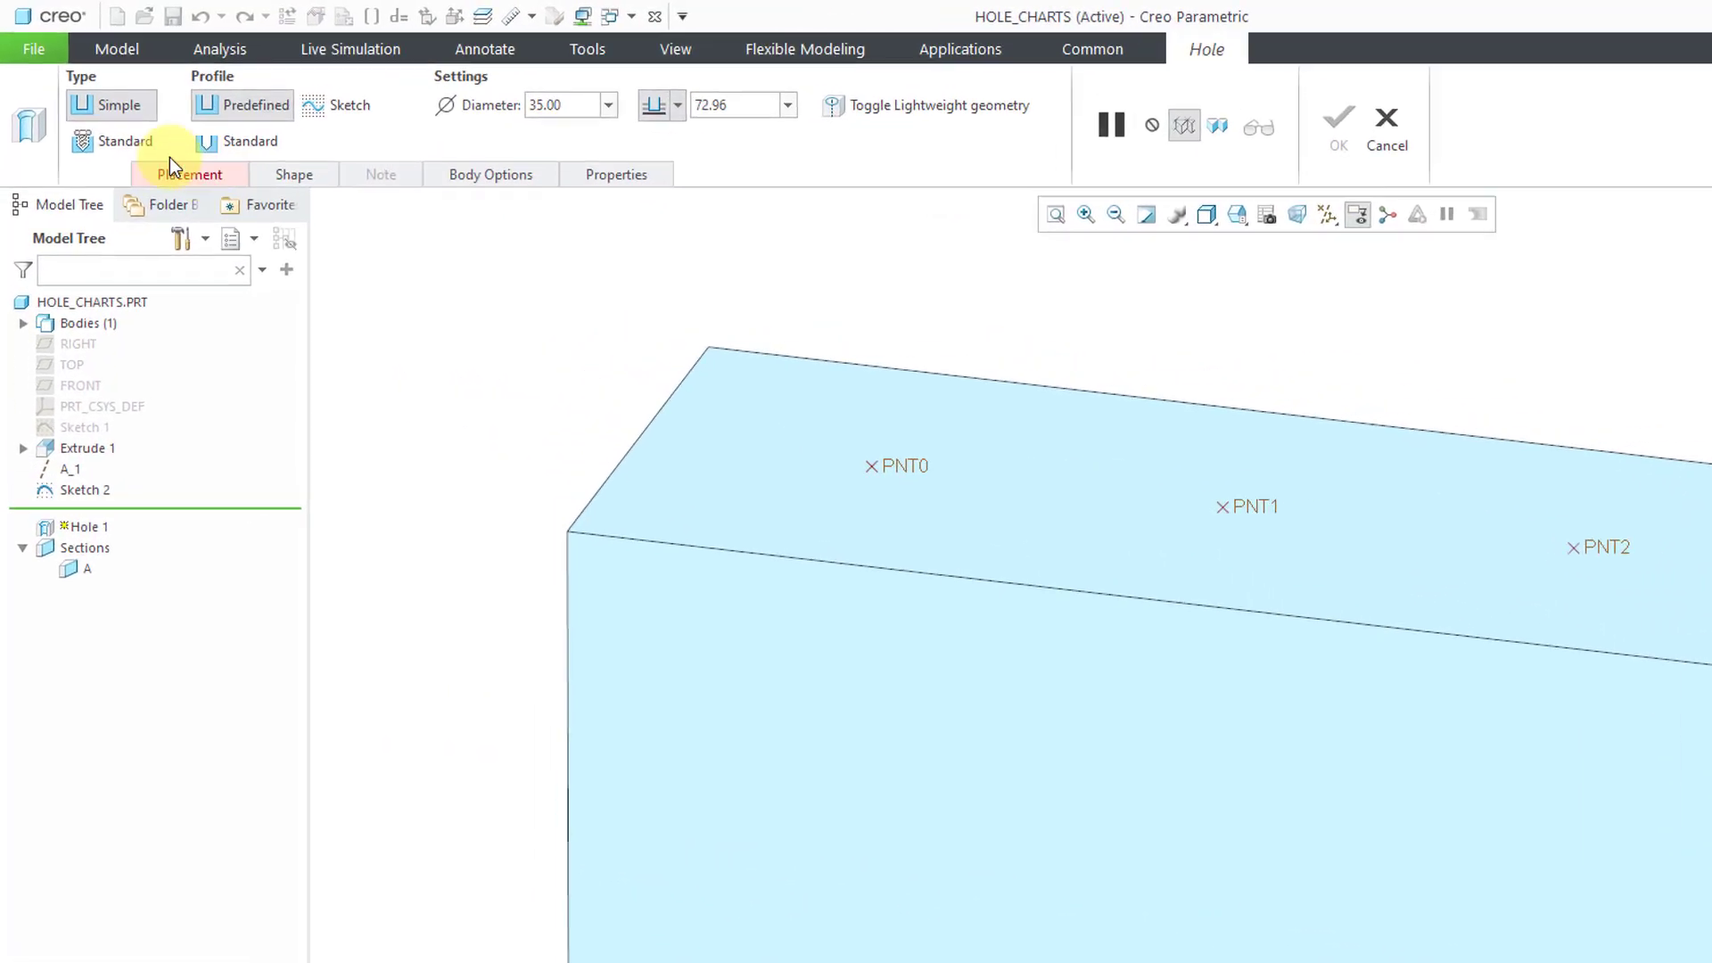
pyautogui.click(150, 148)
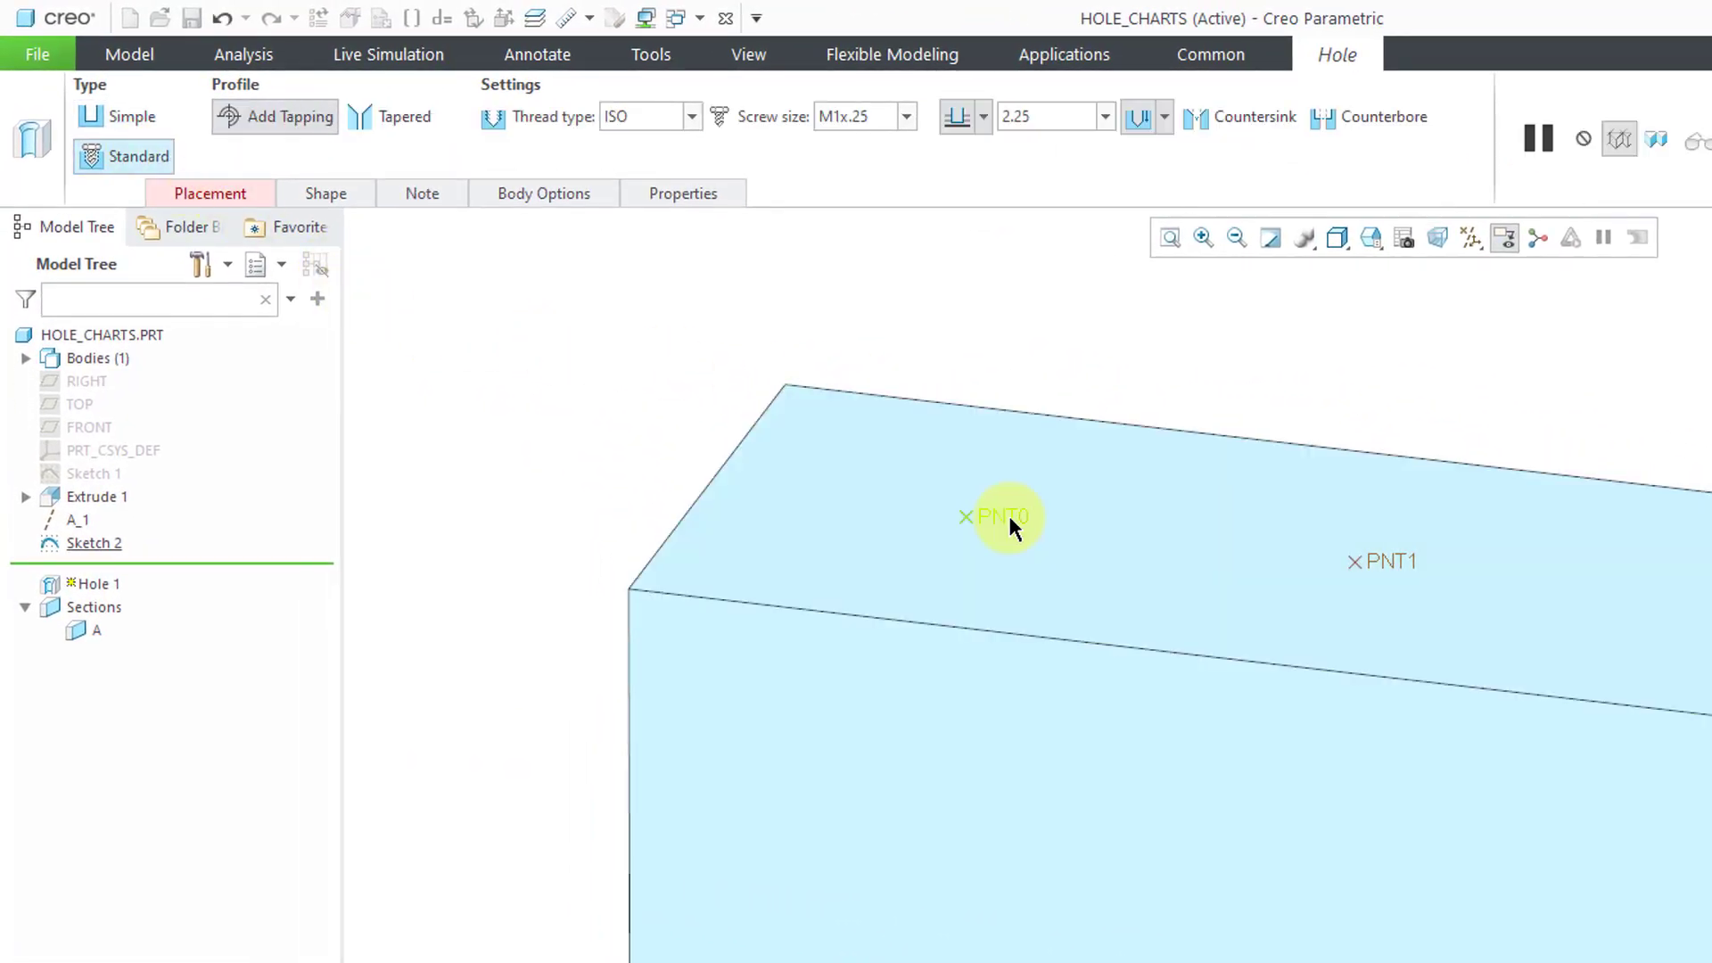
pyautogui.click(1008, 517)
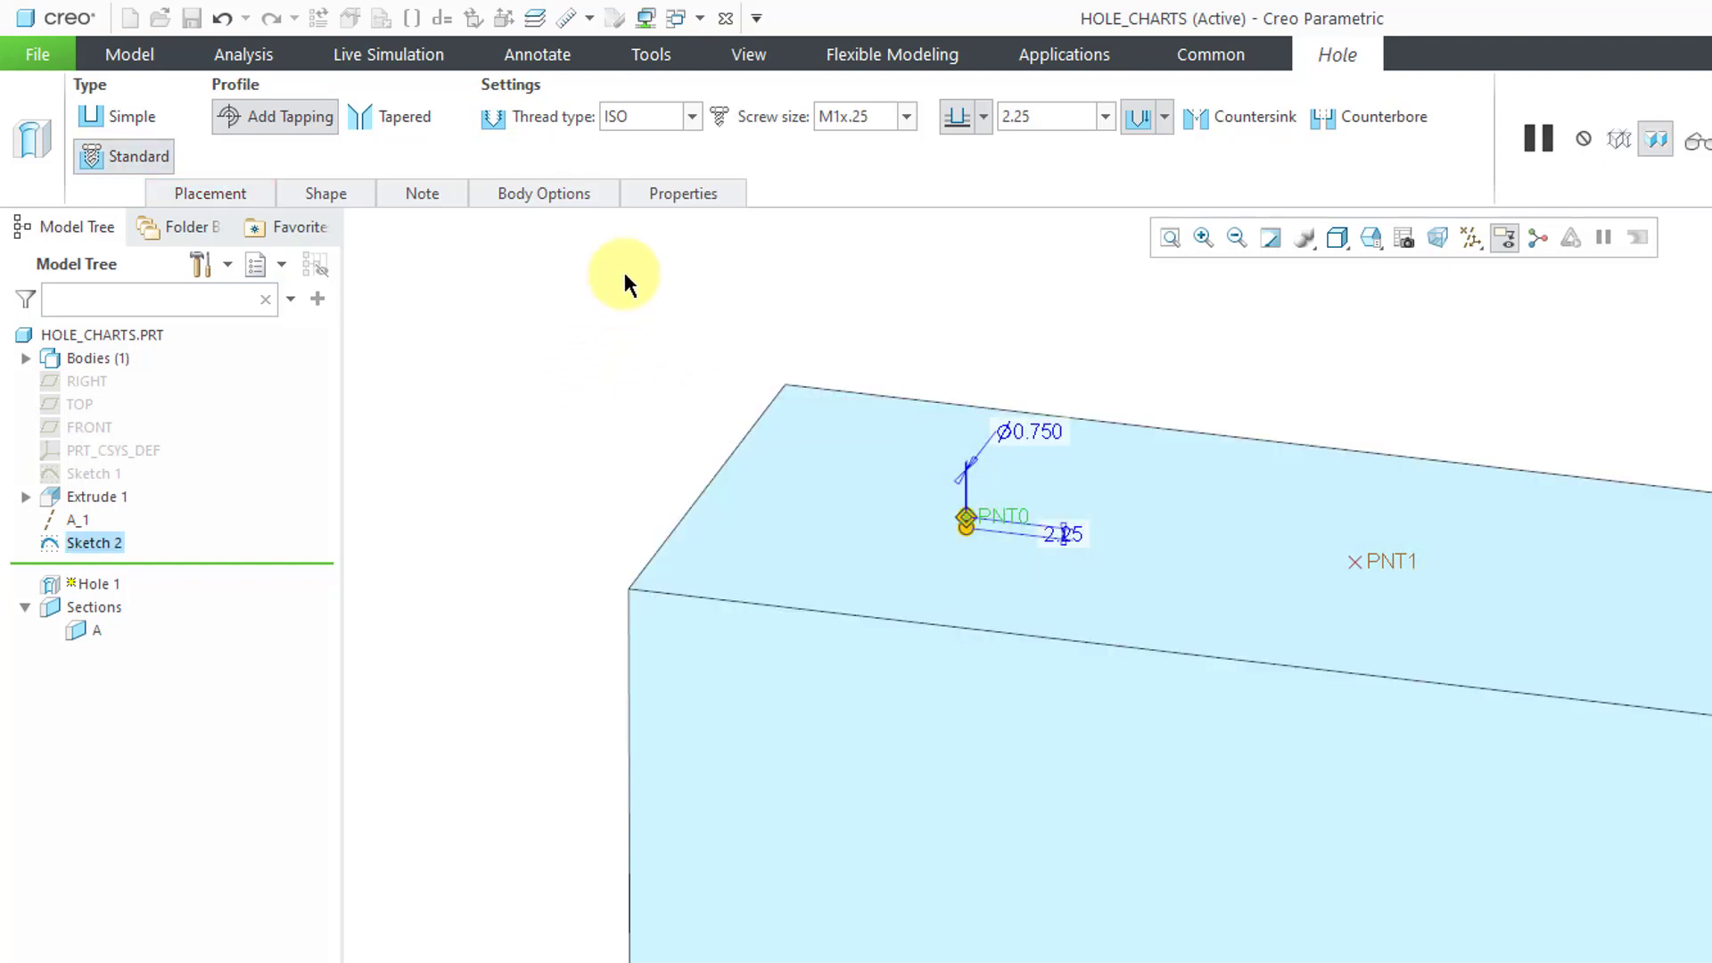
# Step: Set the hole's thread type to SPARK with screw size M14x1.25
pyautogui.click(304, 198)
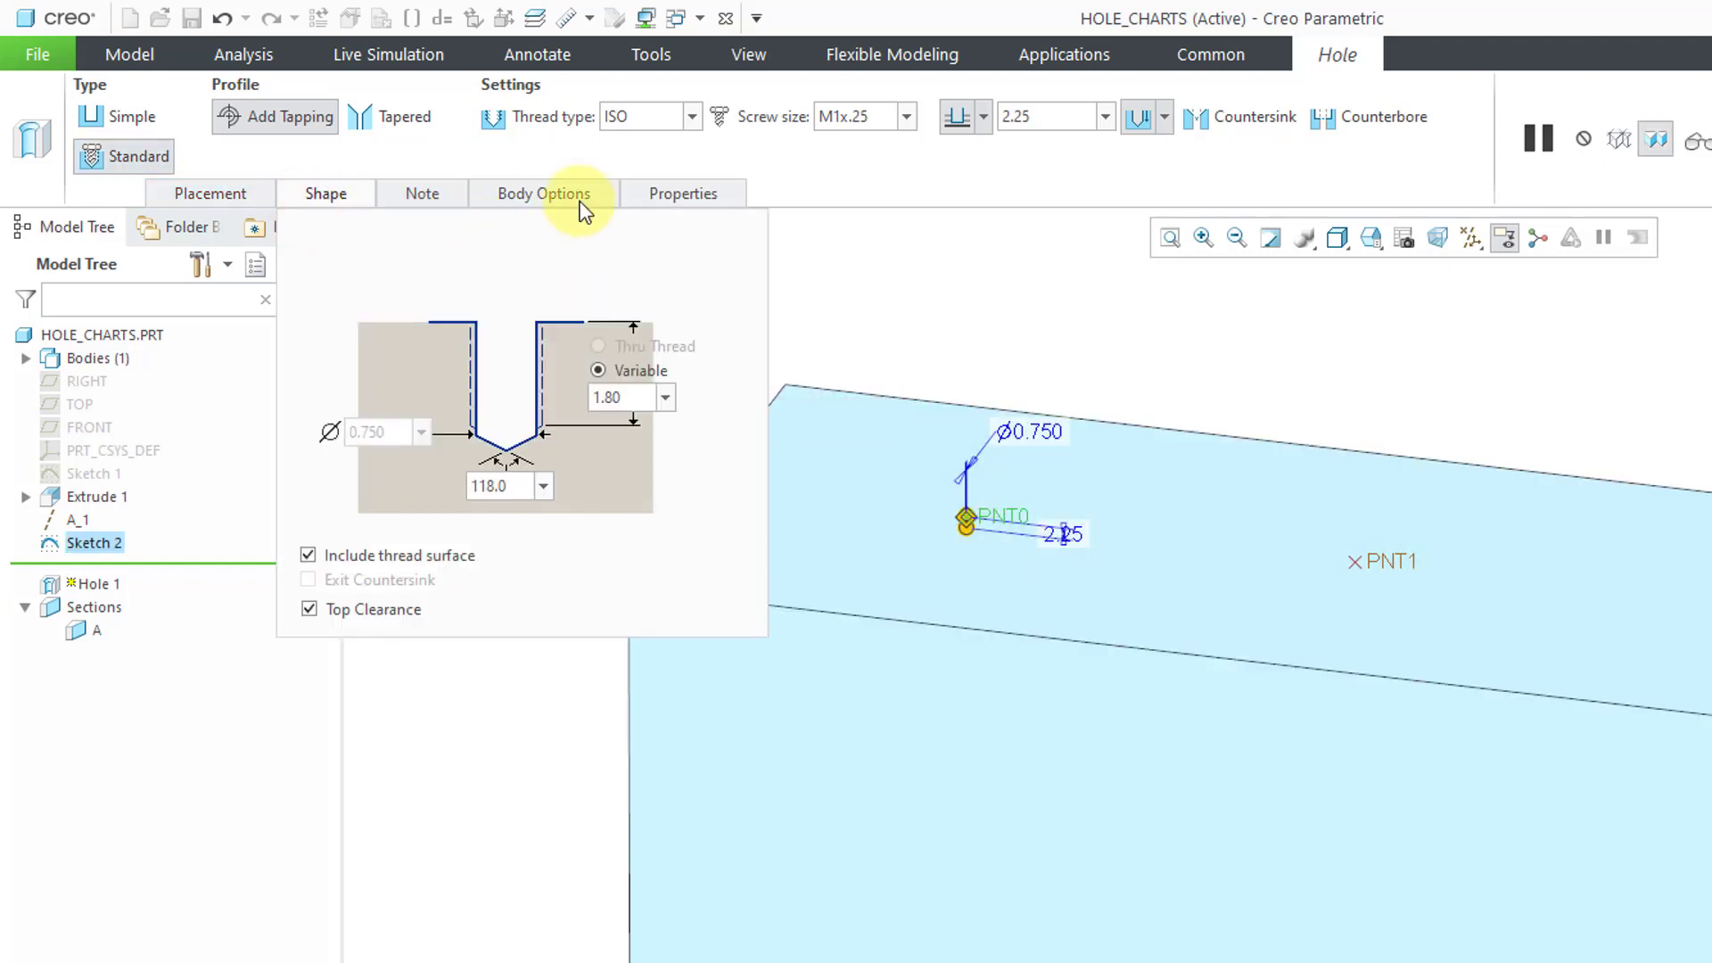
pyautogui.click(694, 122)
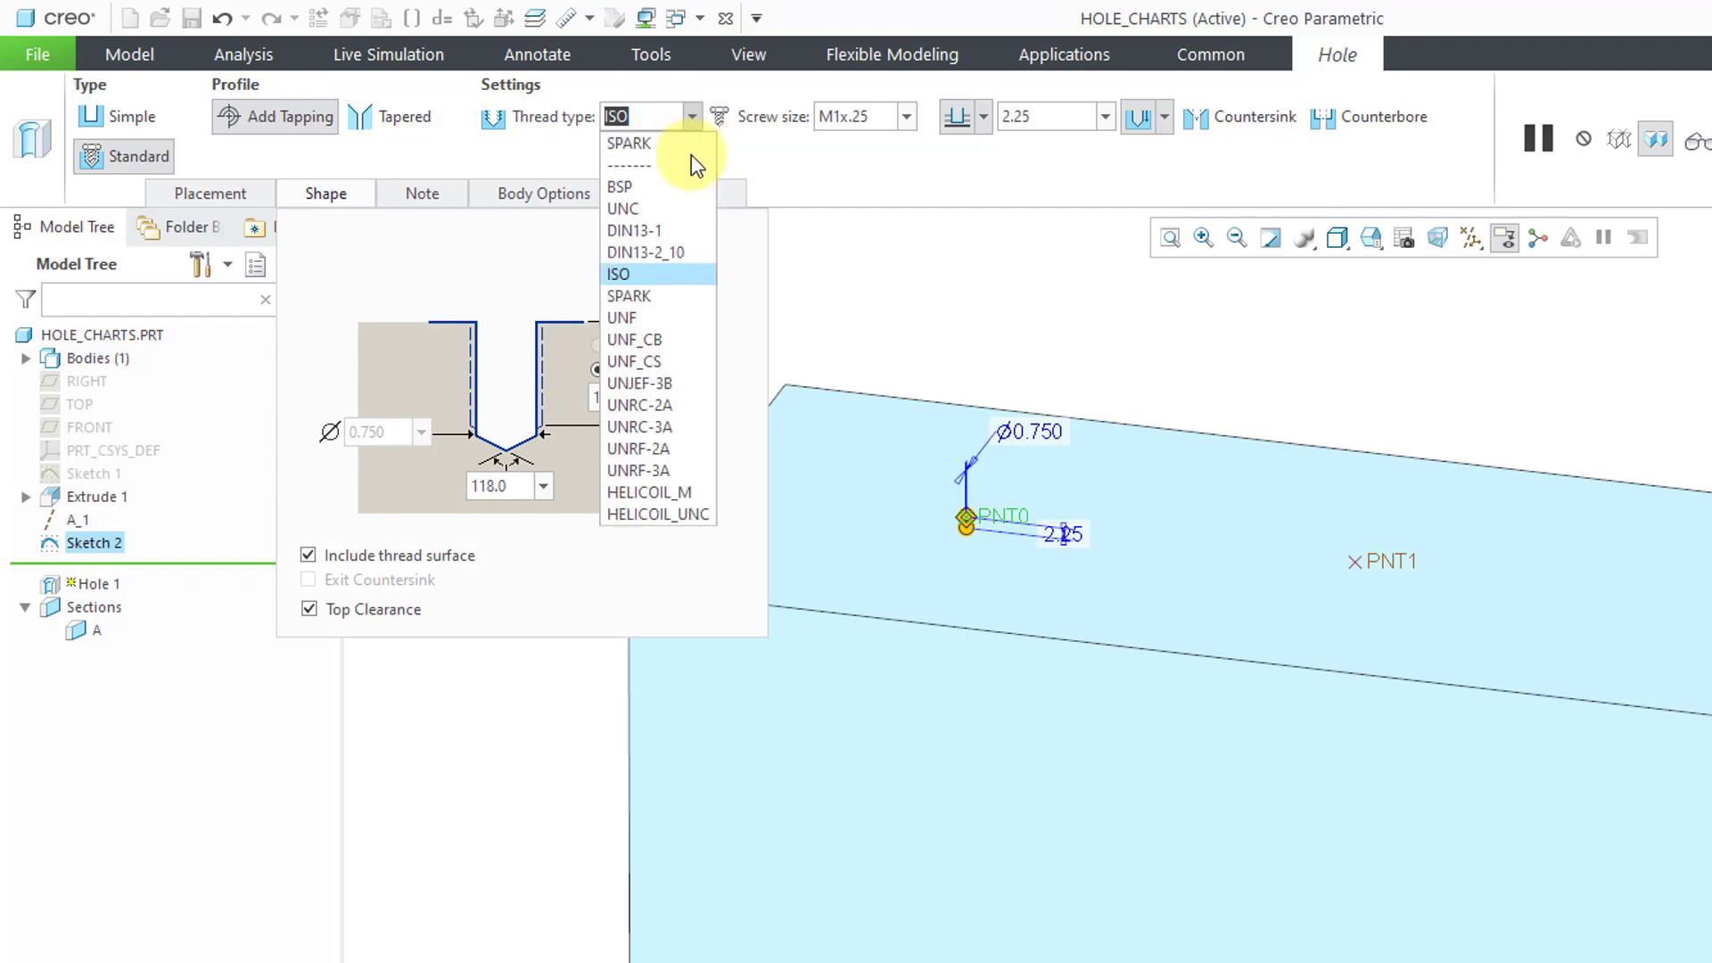
pyautogui.click(677, 298)
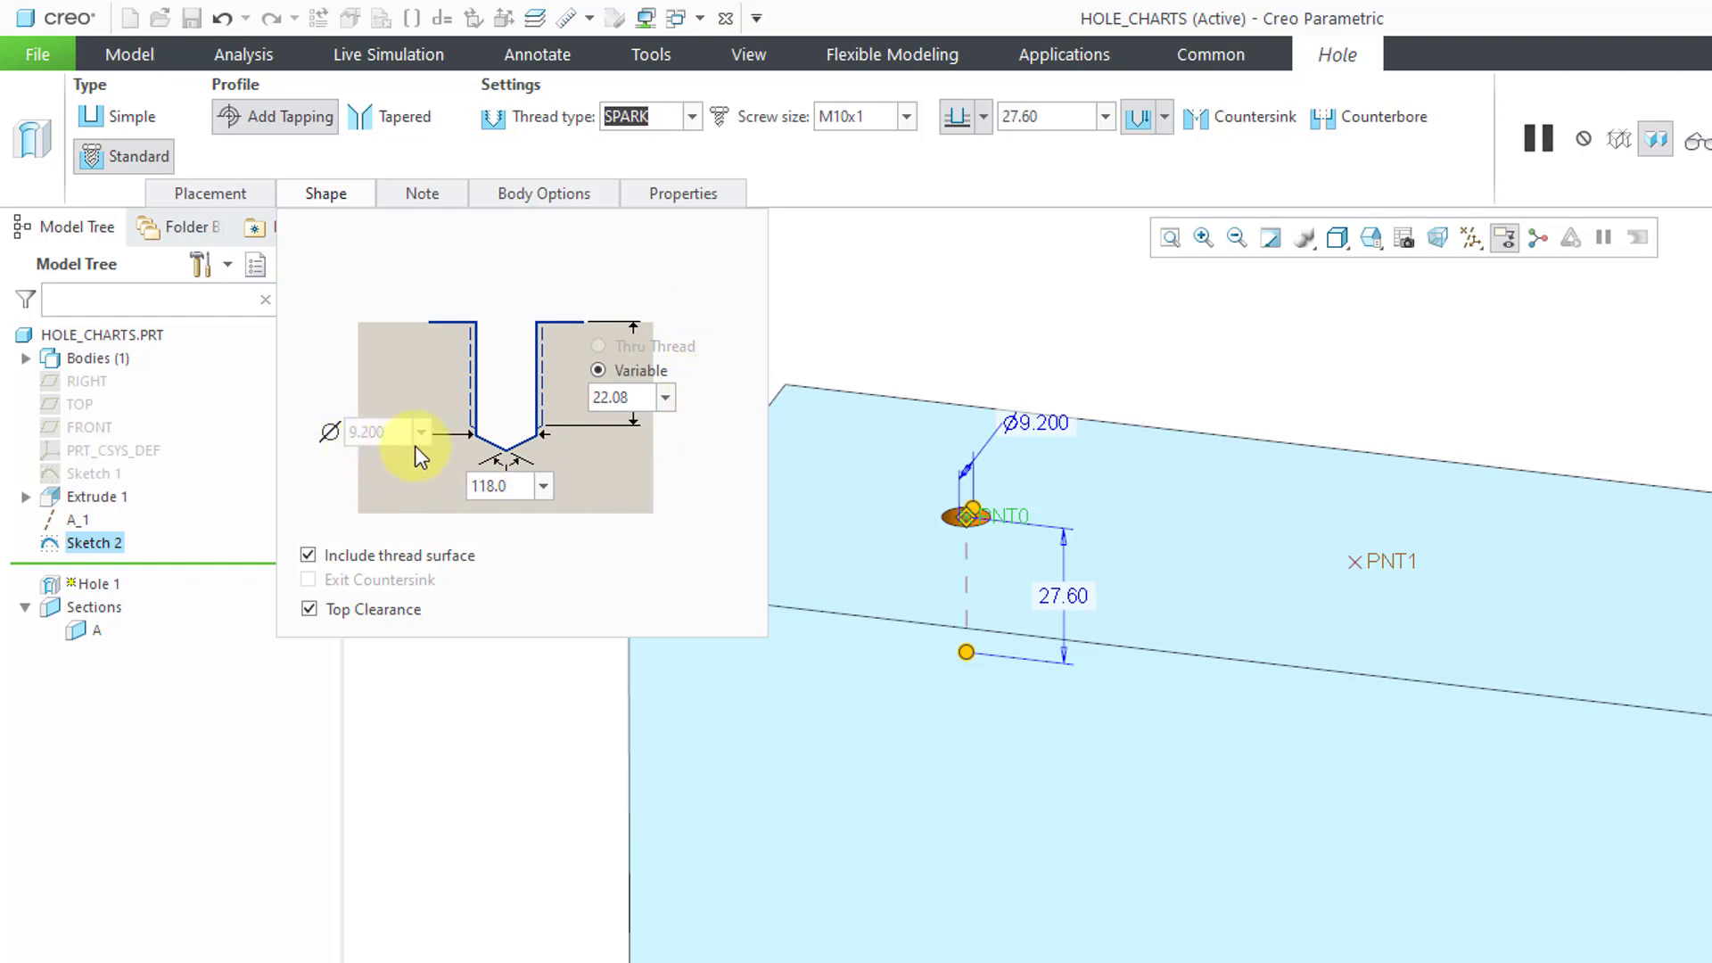
pyautogui.click(909, 121)
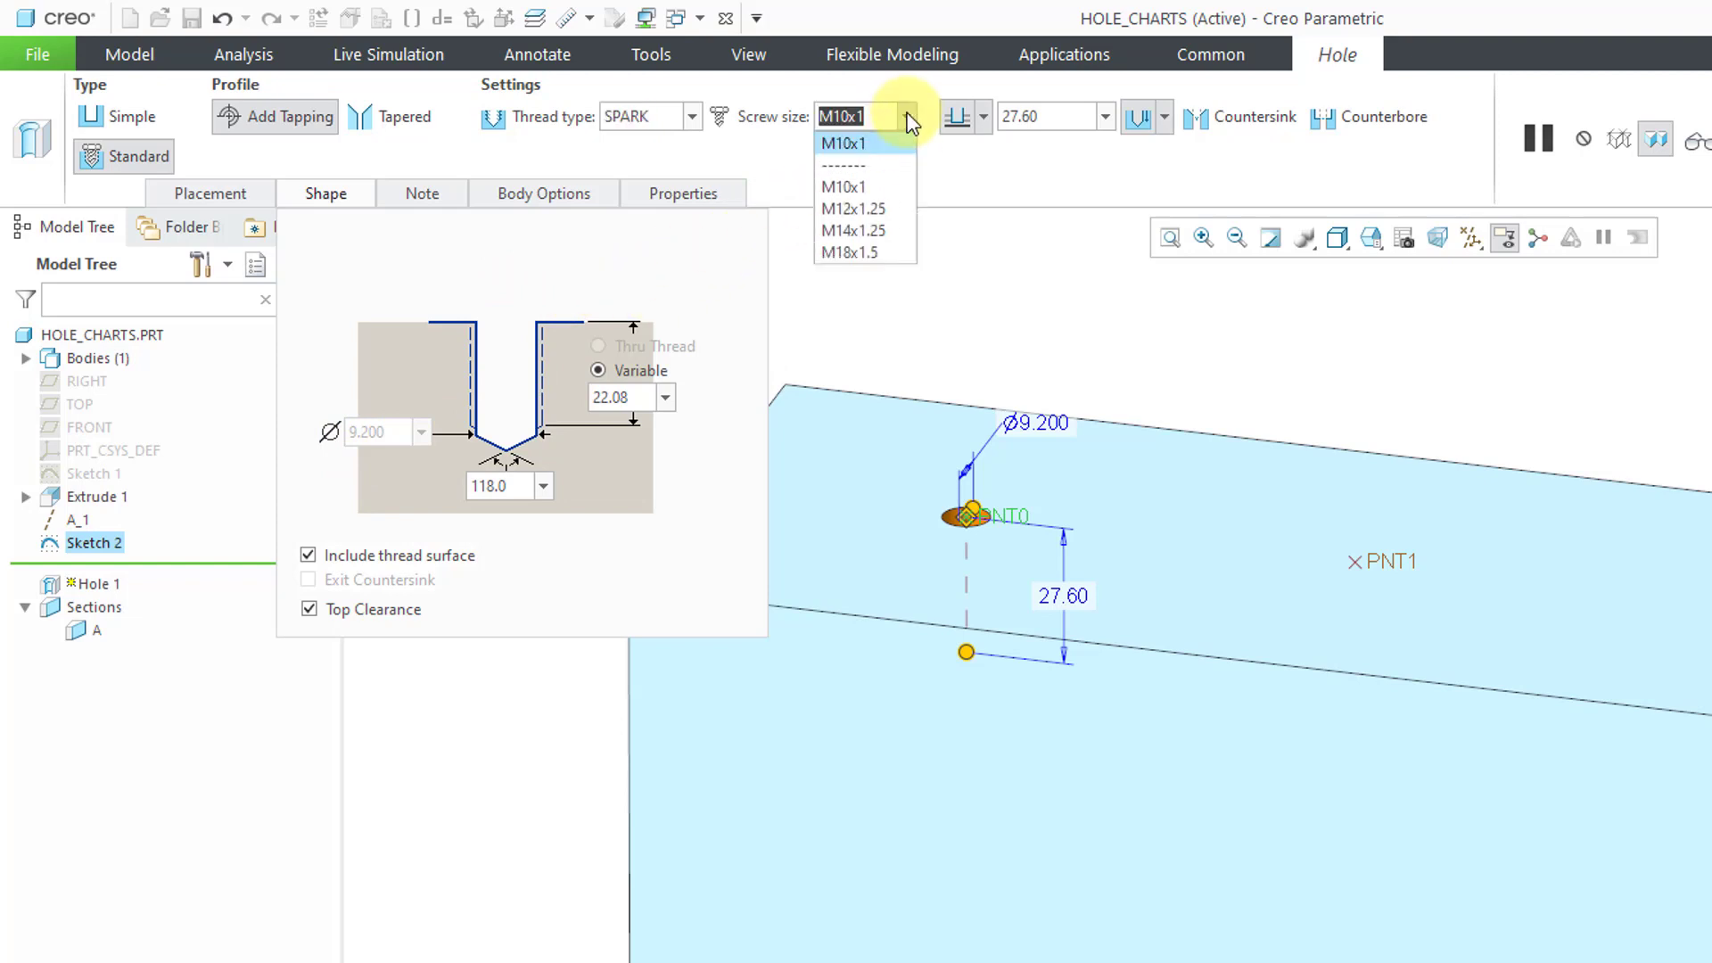
pyautogui.click(892, 230)
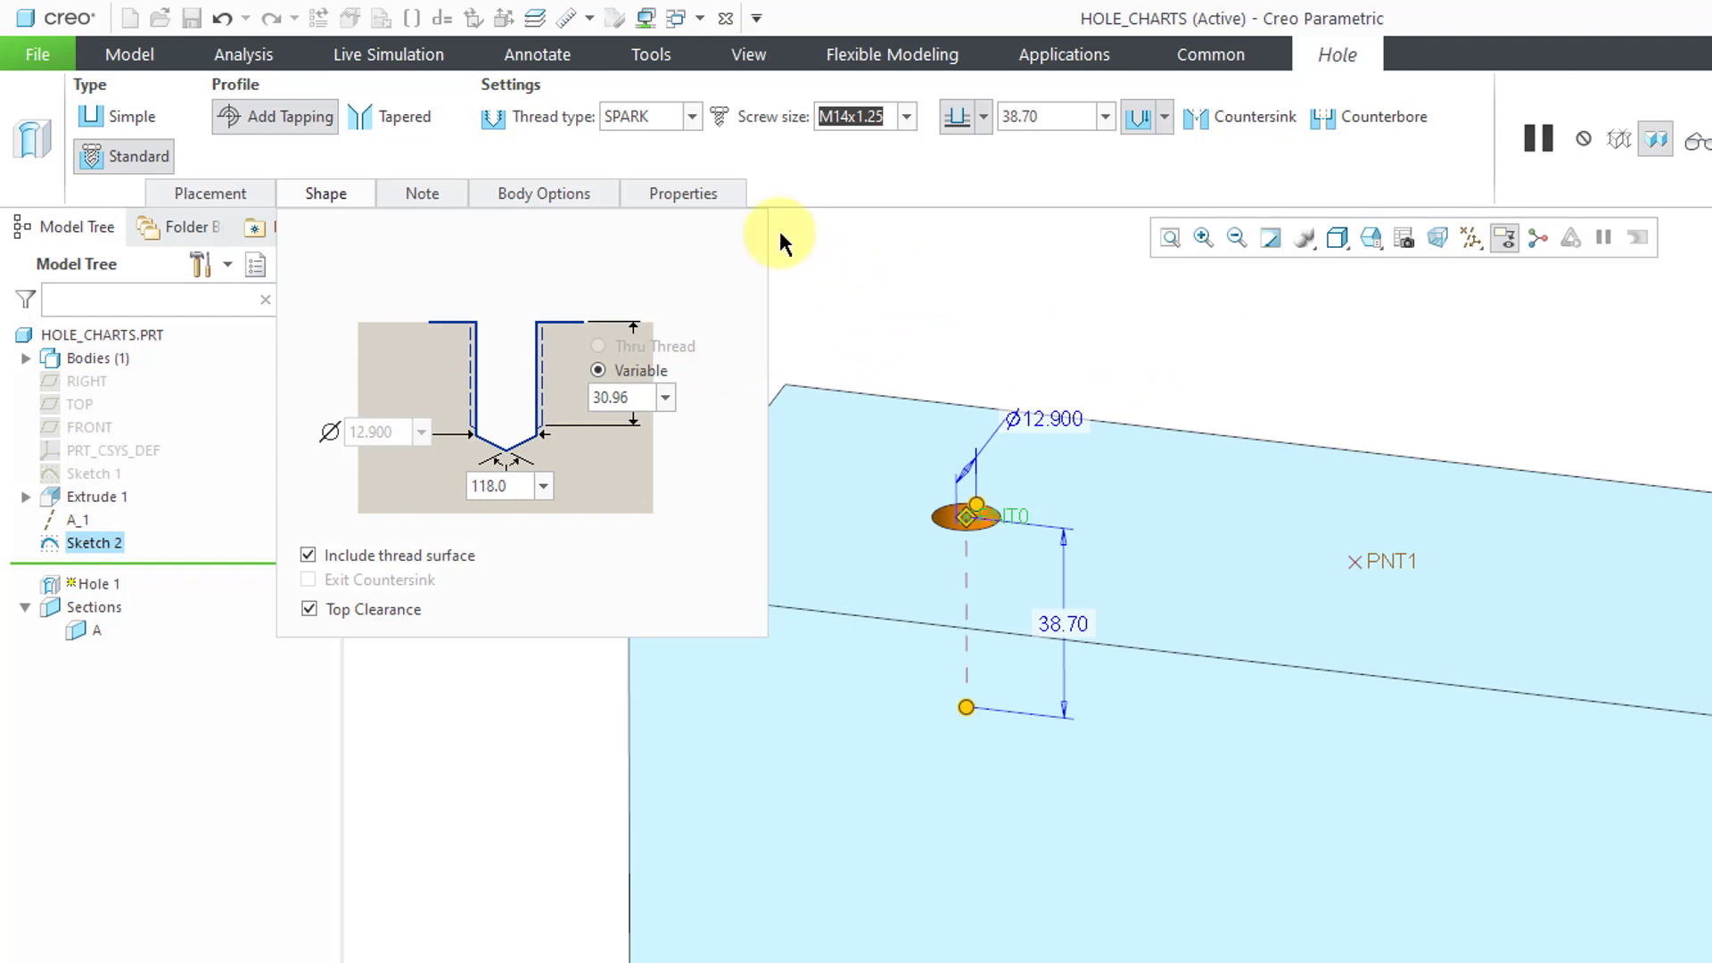
# Step: Review the hole's note and properties, keeping SPARK as the thread standard
pyautogui.click(419, 194)
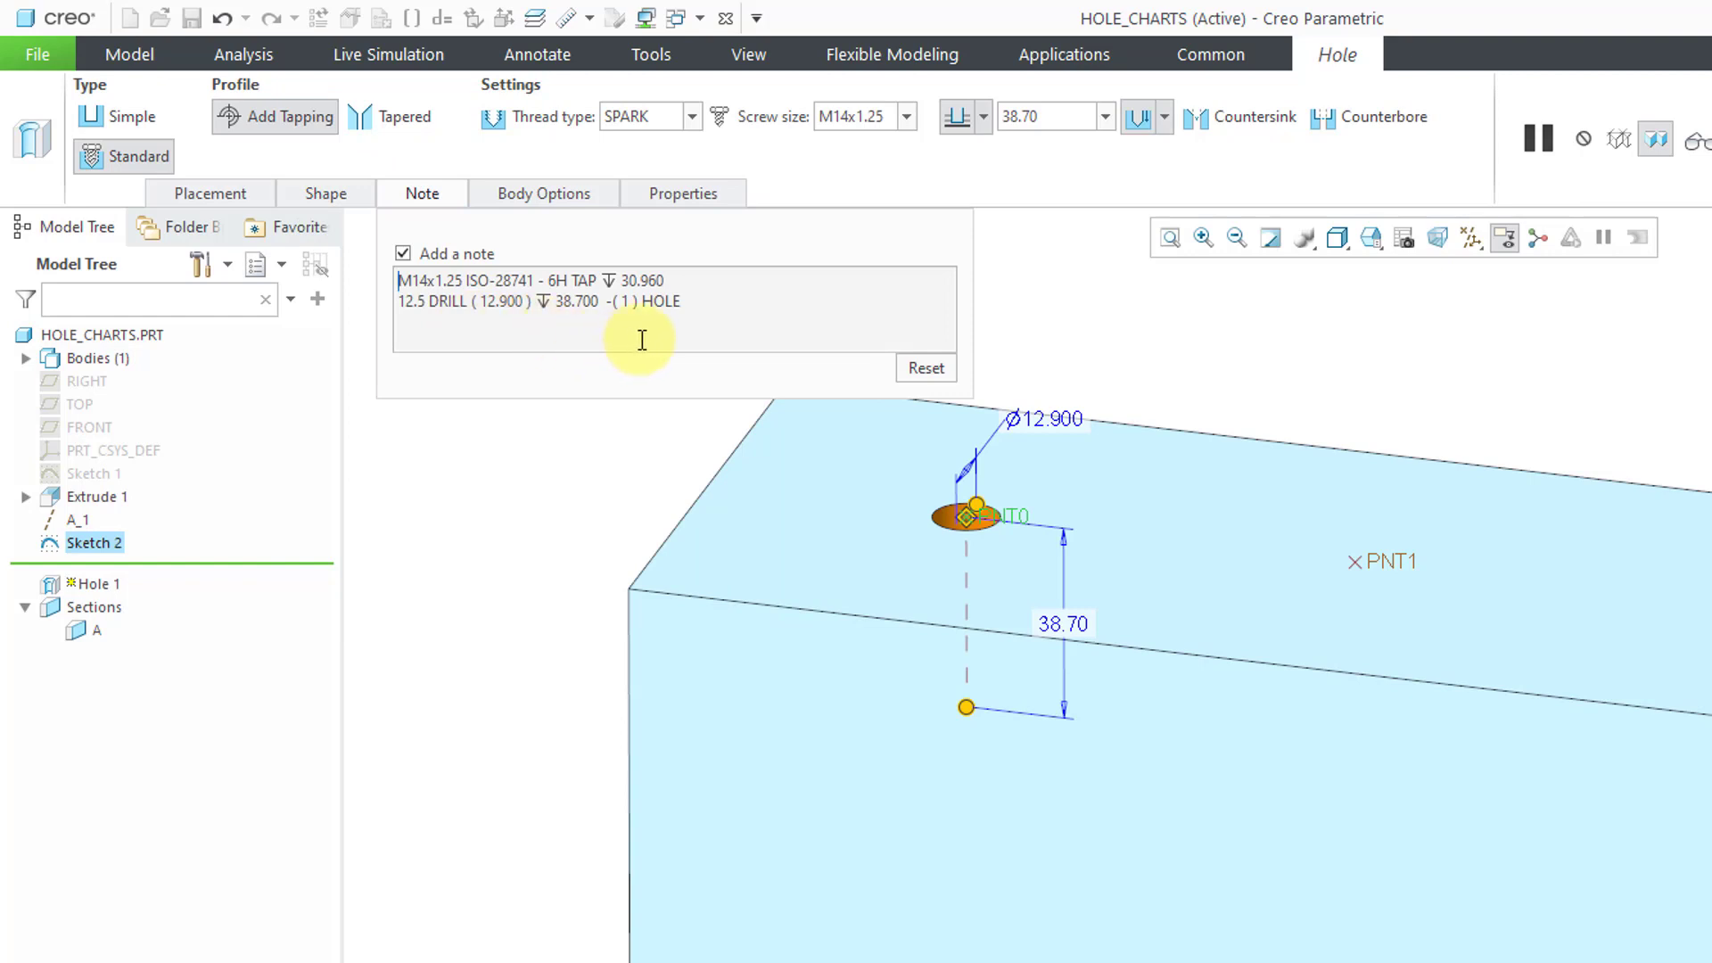
pyautogui.click(682, 195)
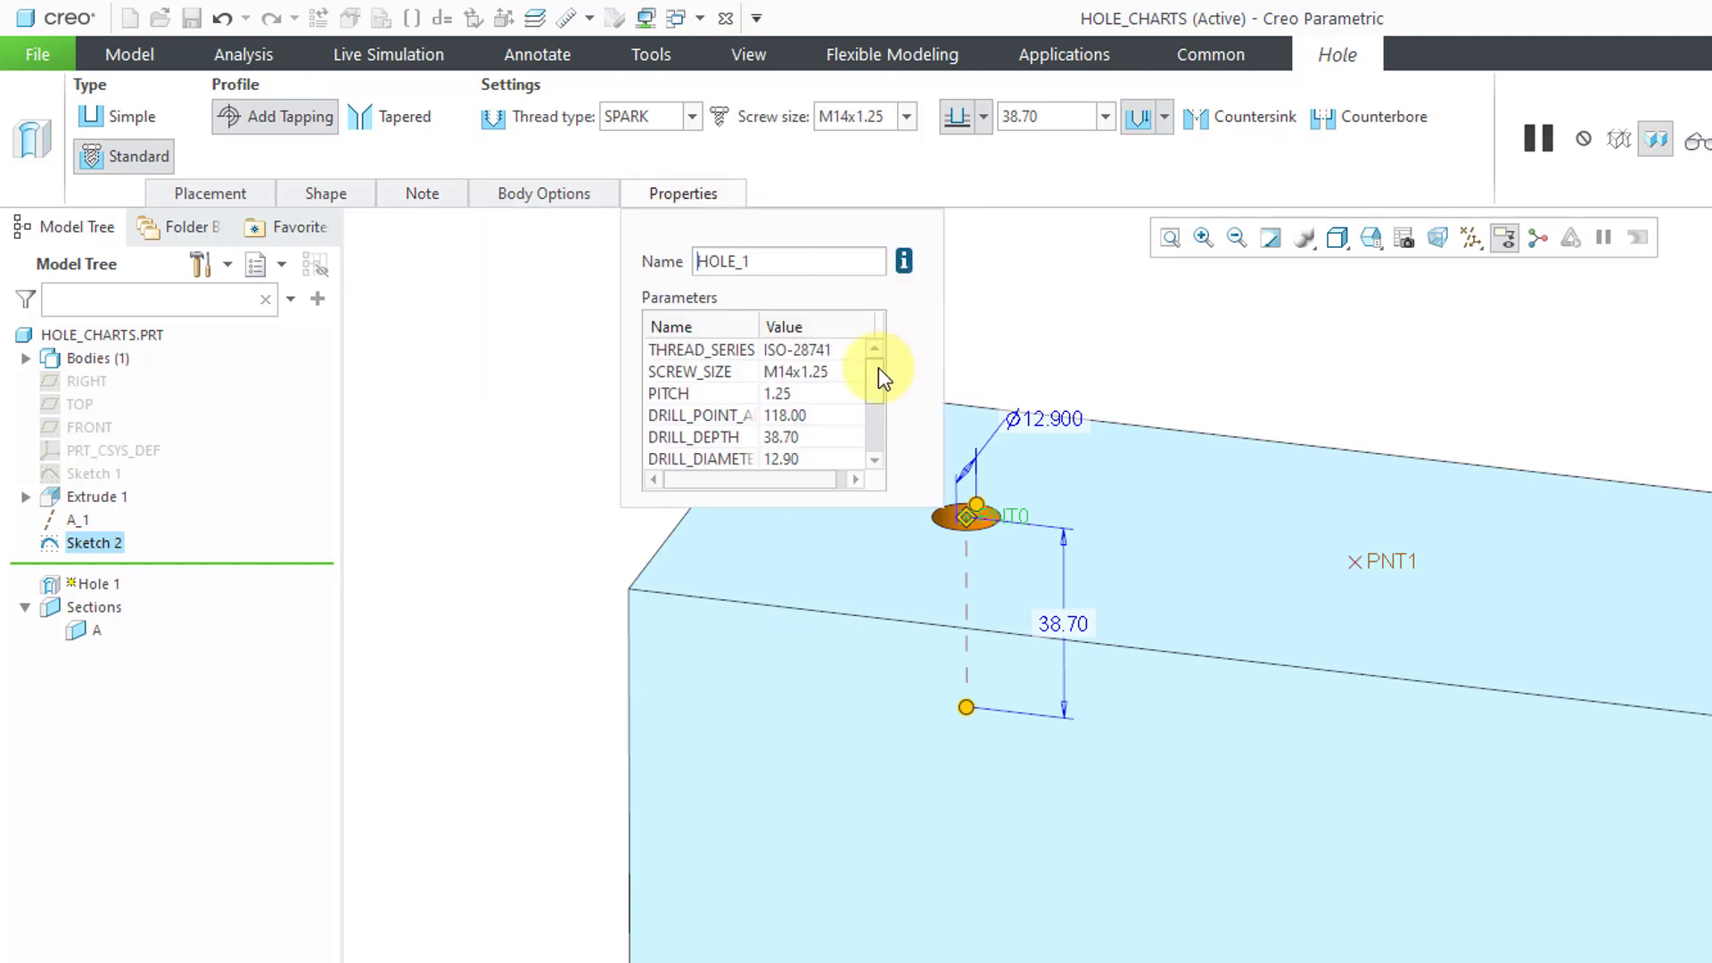
pyautogui.moveTo(881, 379)
pyautogui.mouseDown()
pyautogui.moveTo(878, 428)
pyautogui.moveTo(874, 371)
pyautogui.mouseUp()
pyautogui.click(691, 116)
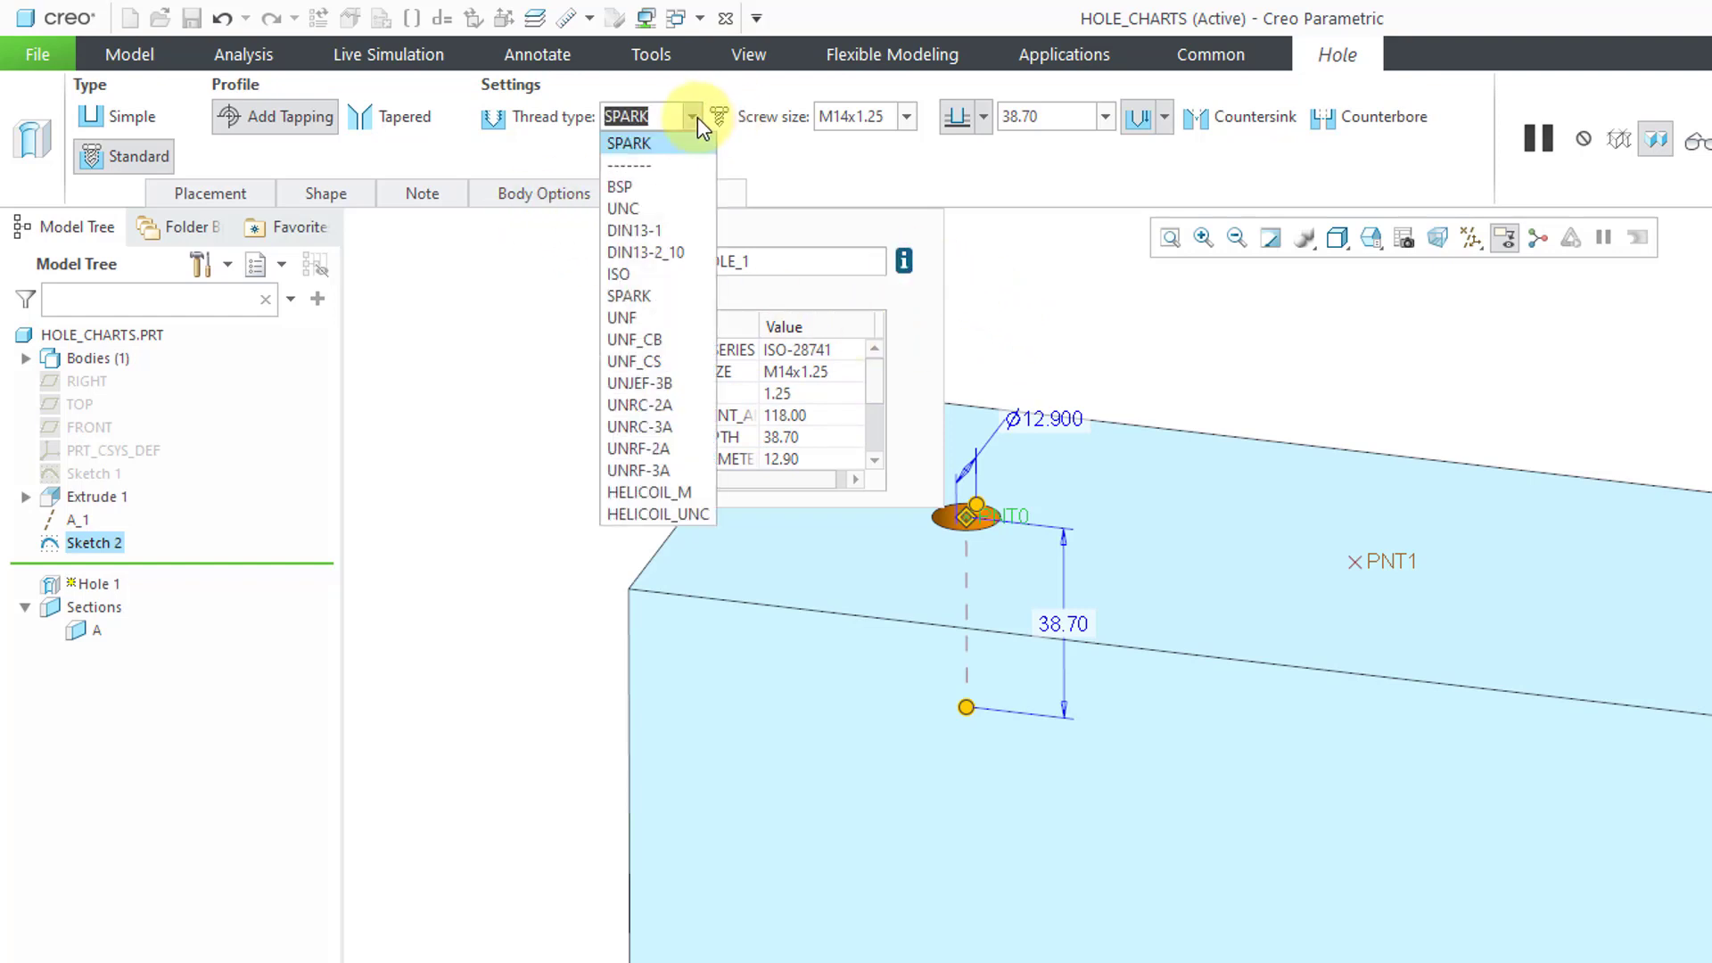
pyautogui.click(672, 295)
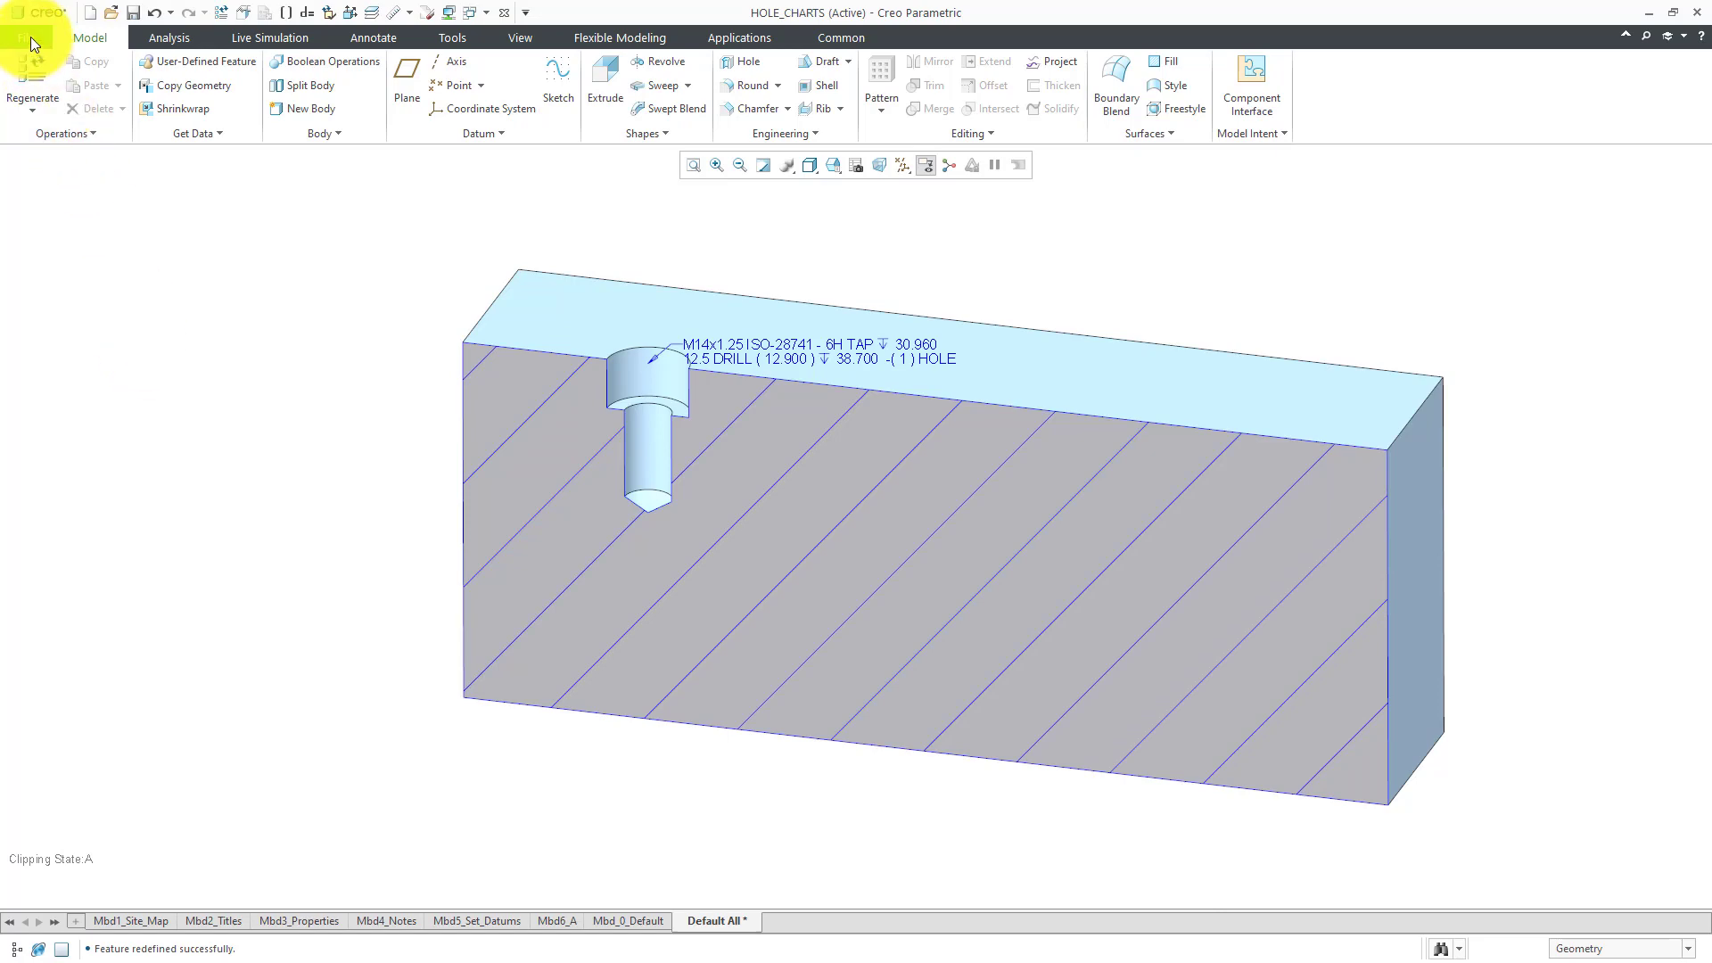
# Step: Search the Configuration Editor options for the keyword 'hole'
pyautogui.click(27, 37)
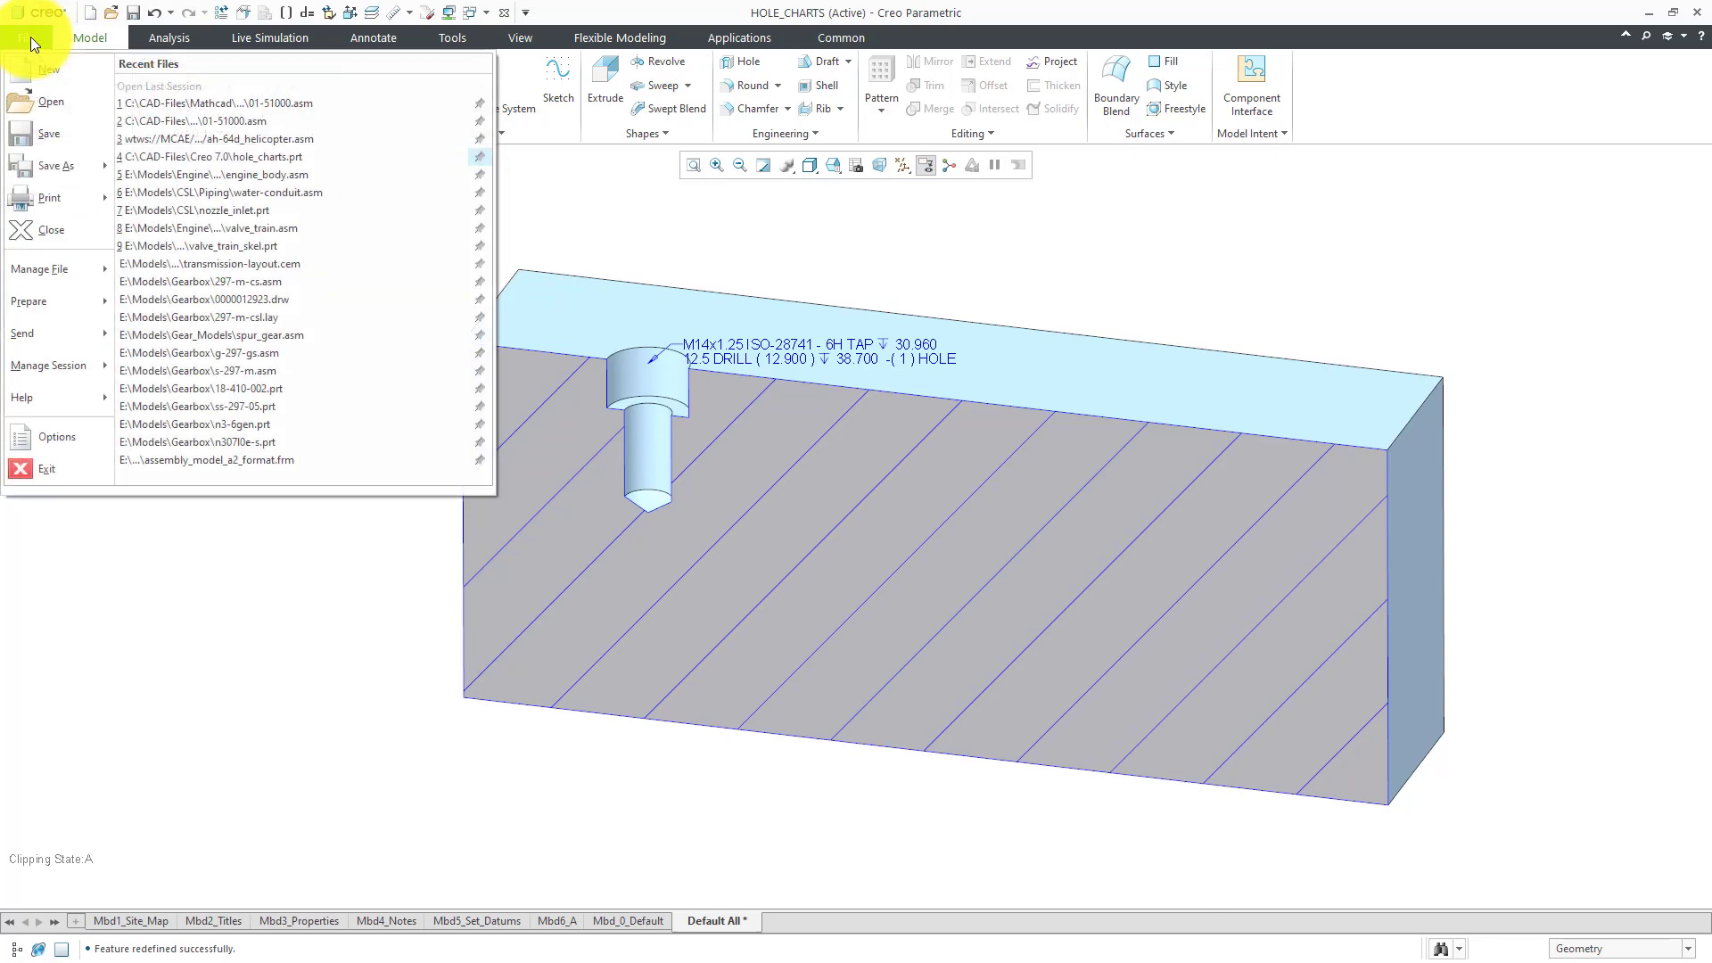
pyautogui.click(70, 444)
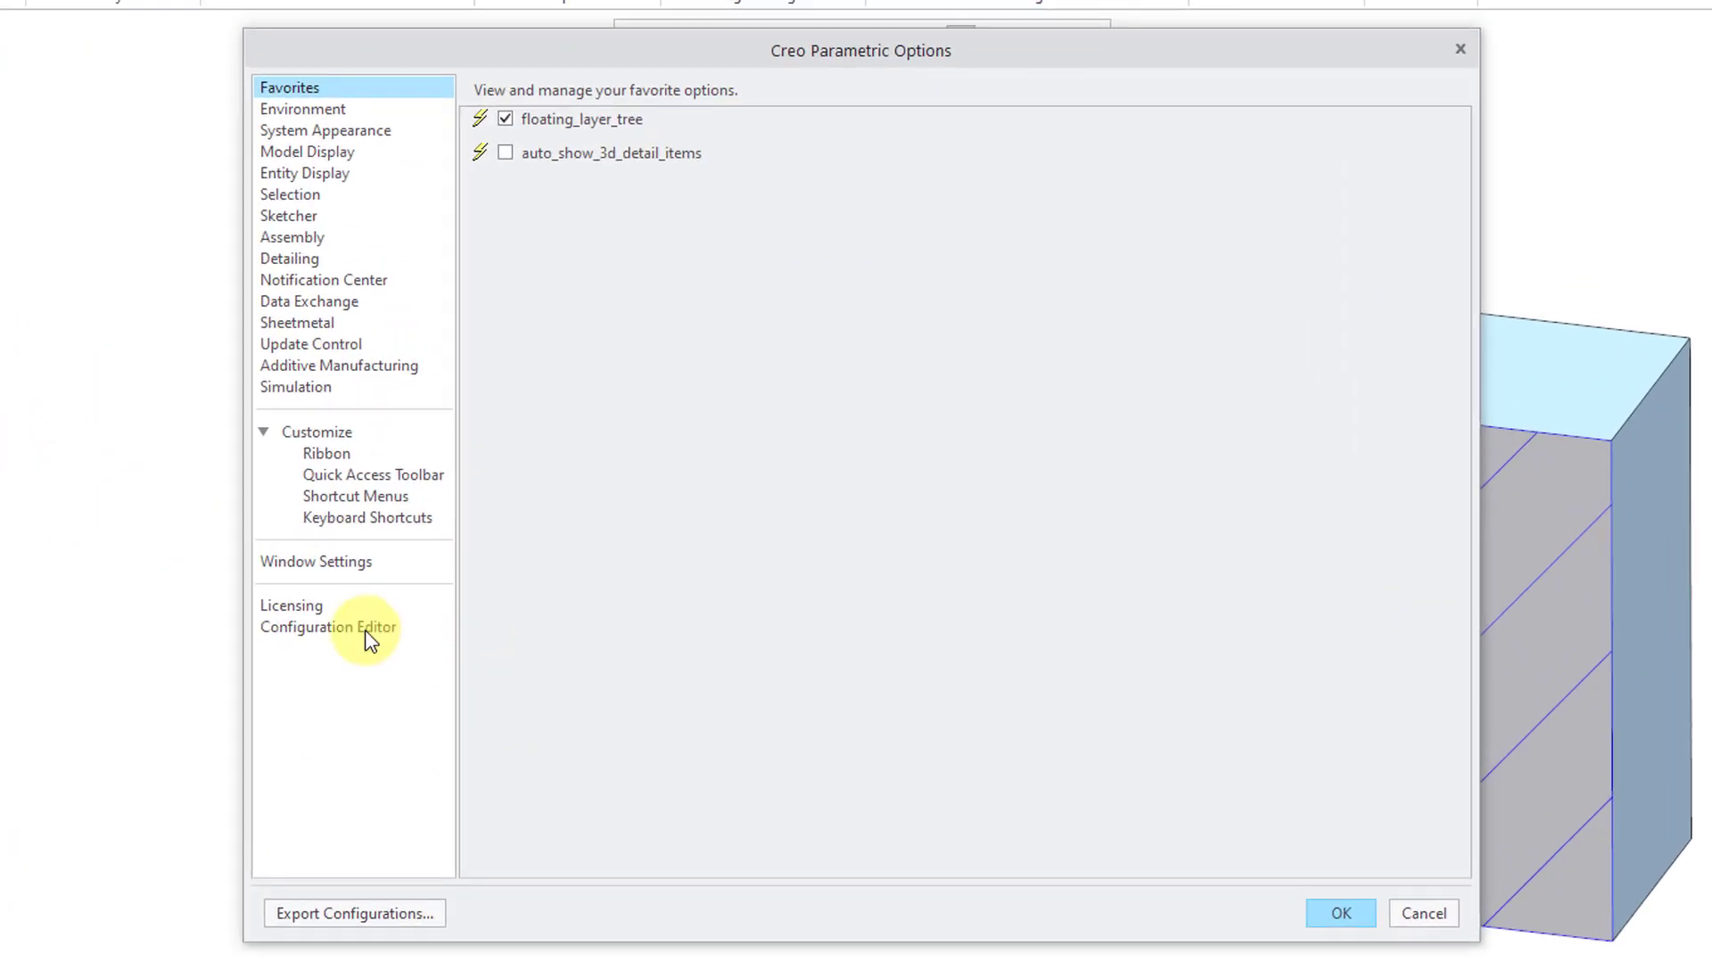
pyautogui.click(403, 617)
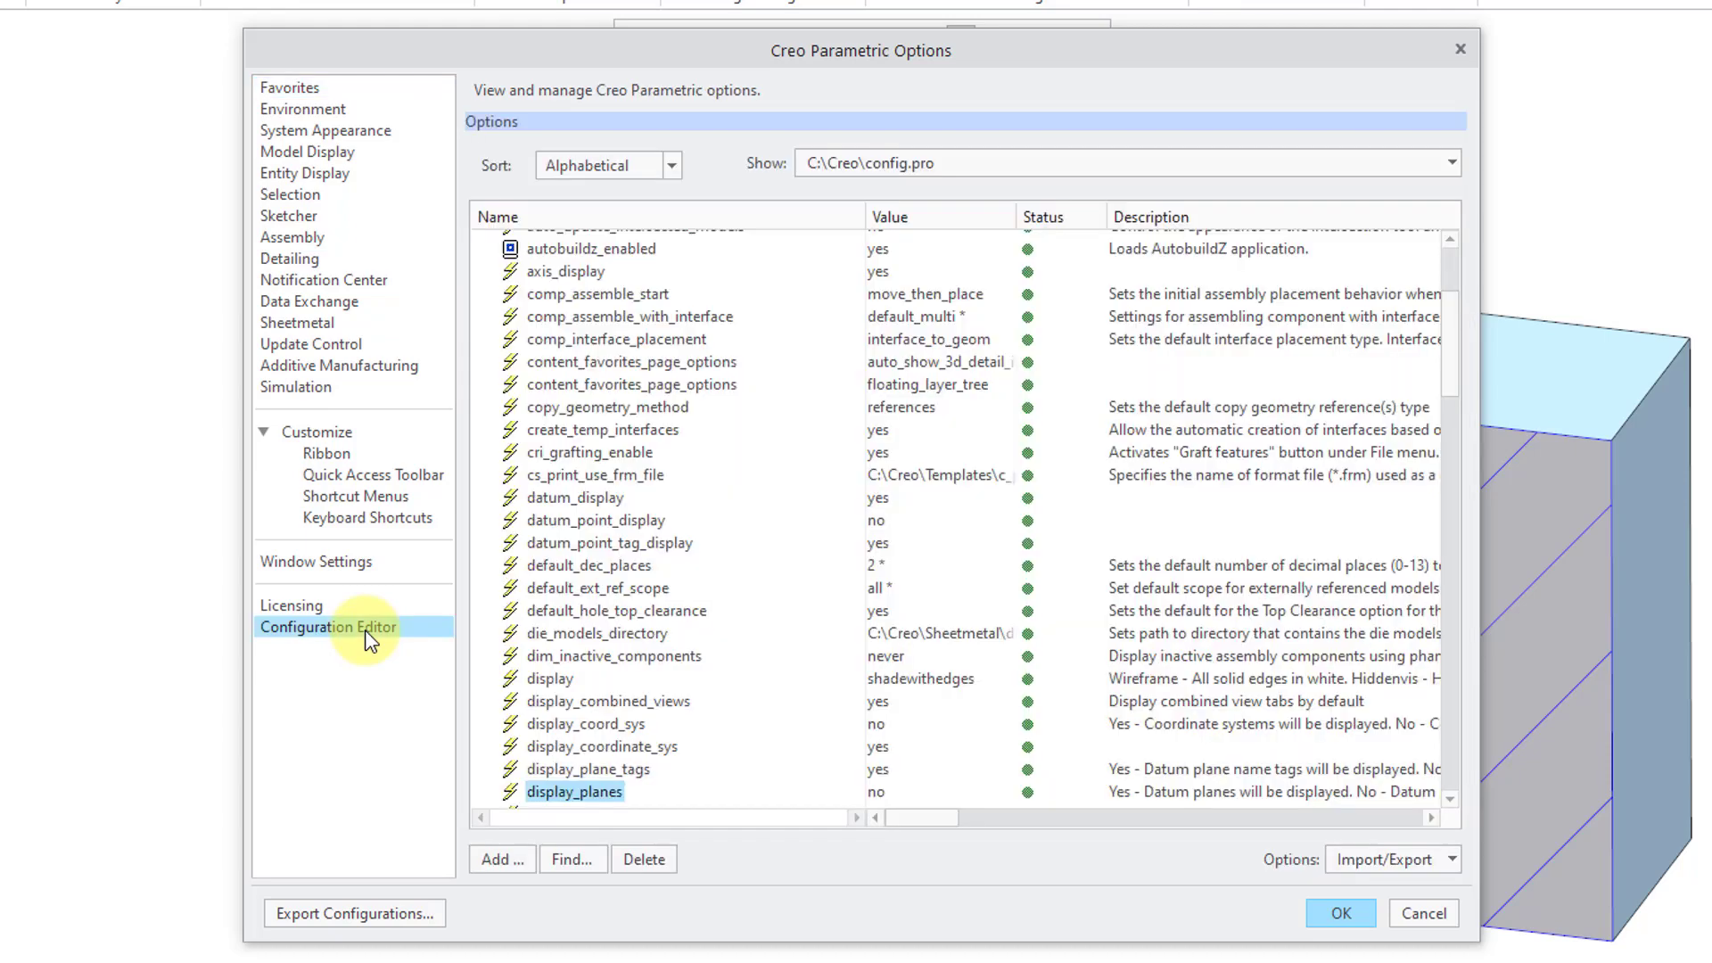
pyautogui.click(571, 860)
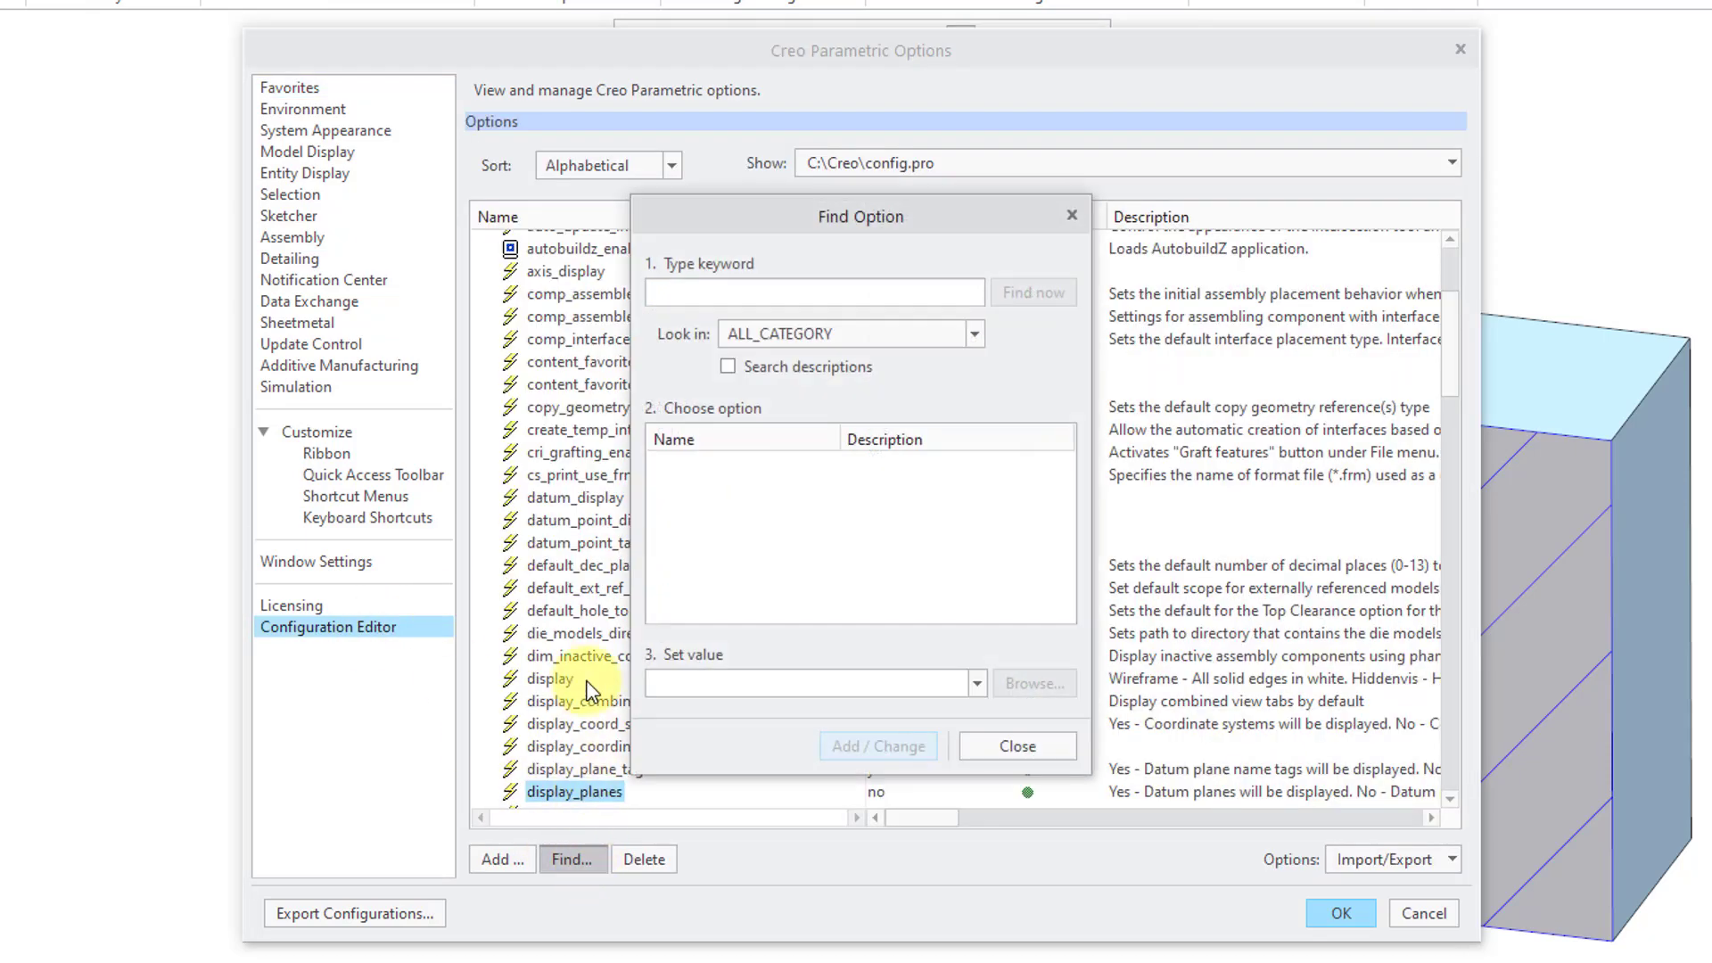
pyautogui.write('hole')
pyautogui.press('Return')
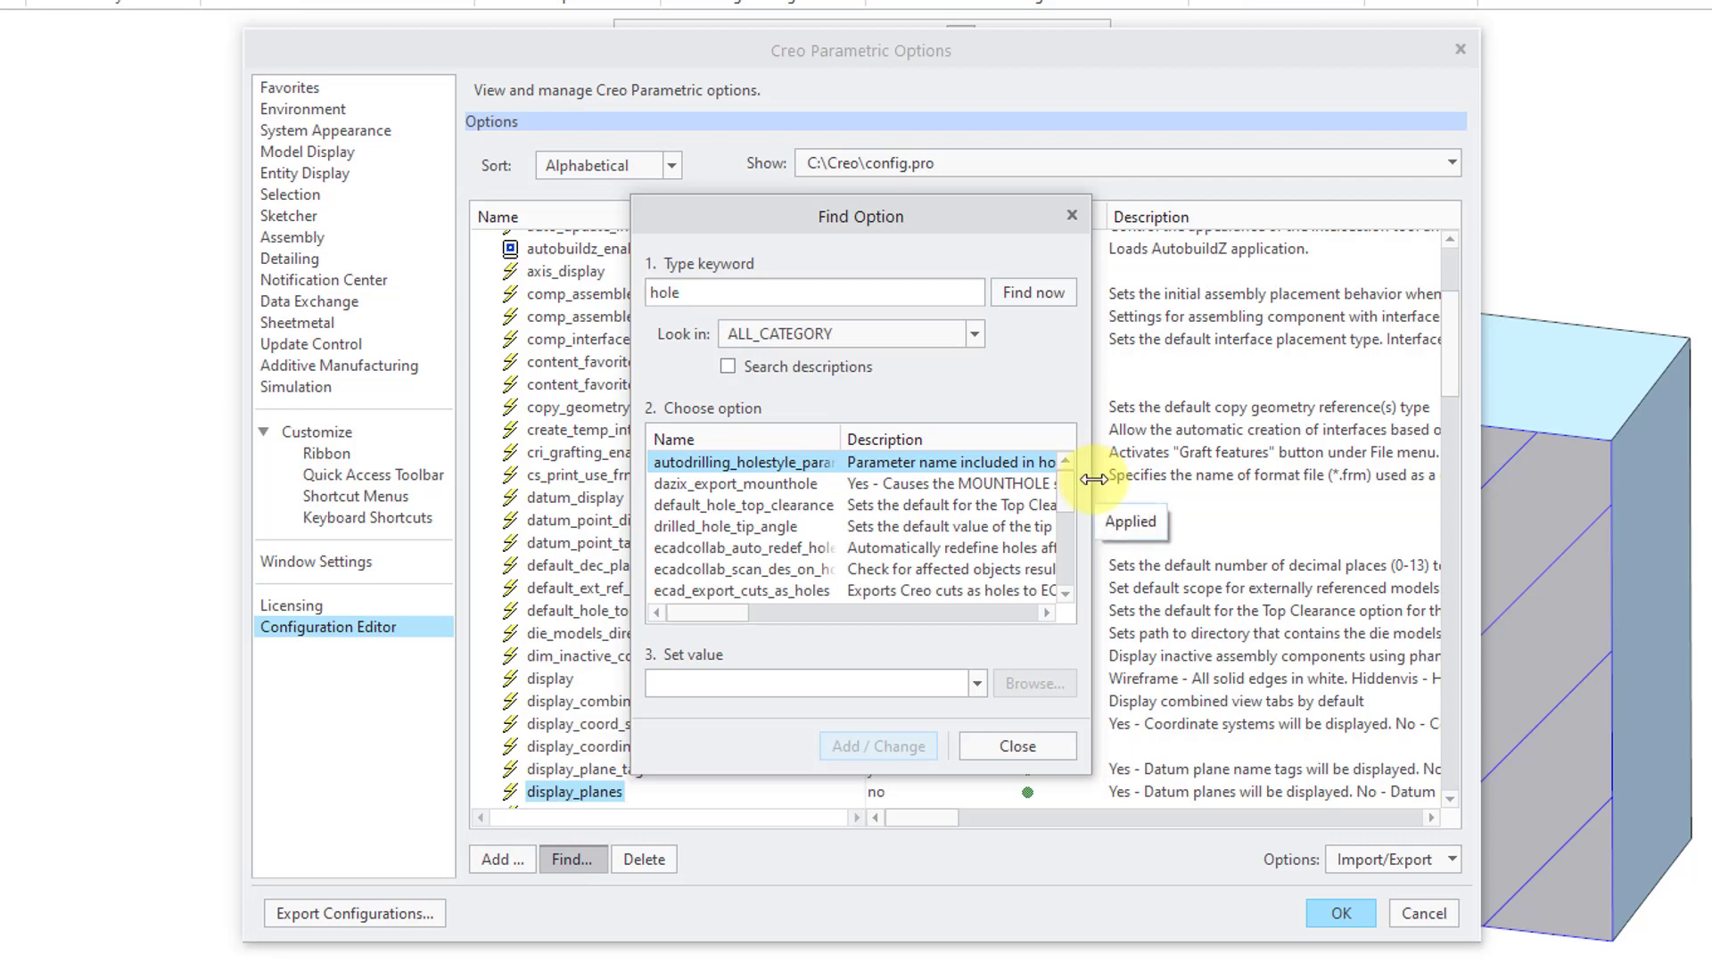
# Step: Widen the search window and name column, then scroll through the hole options
pyautogui.moveTo(1092, 476); pyautogui.dragTo(1419, 473)
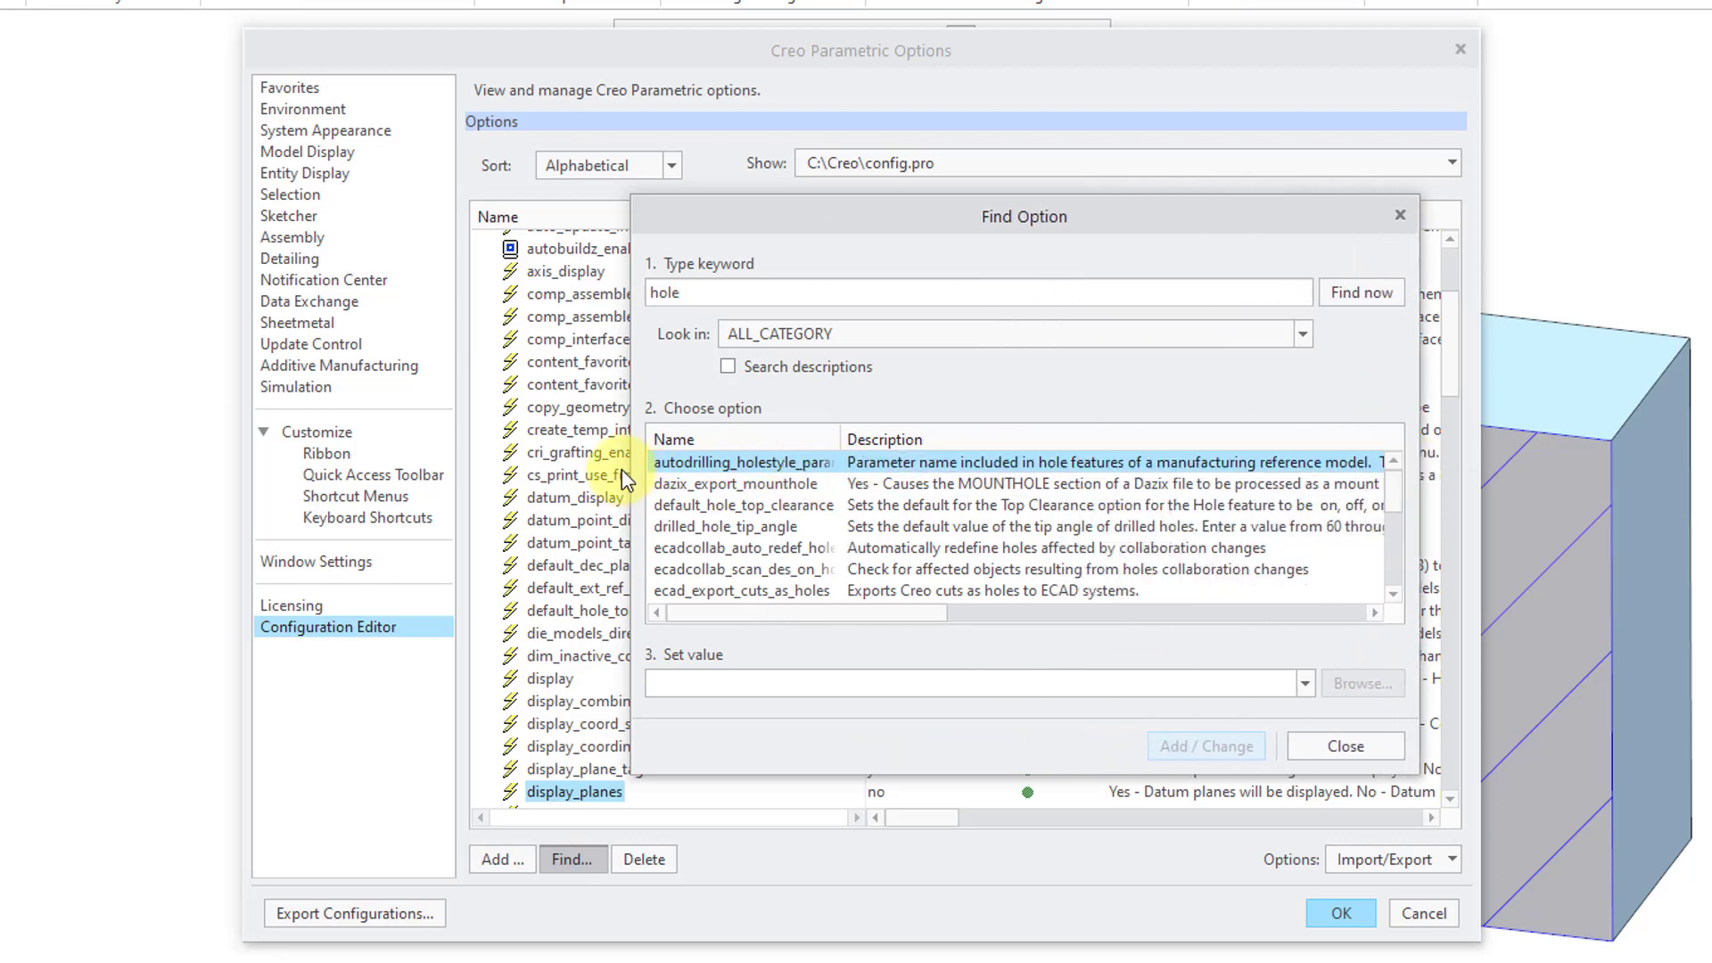
pyautogui.moveTo(633, 473); pyautogui.dragTo(254, 455)
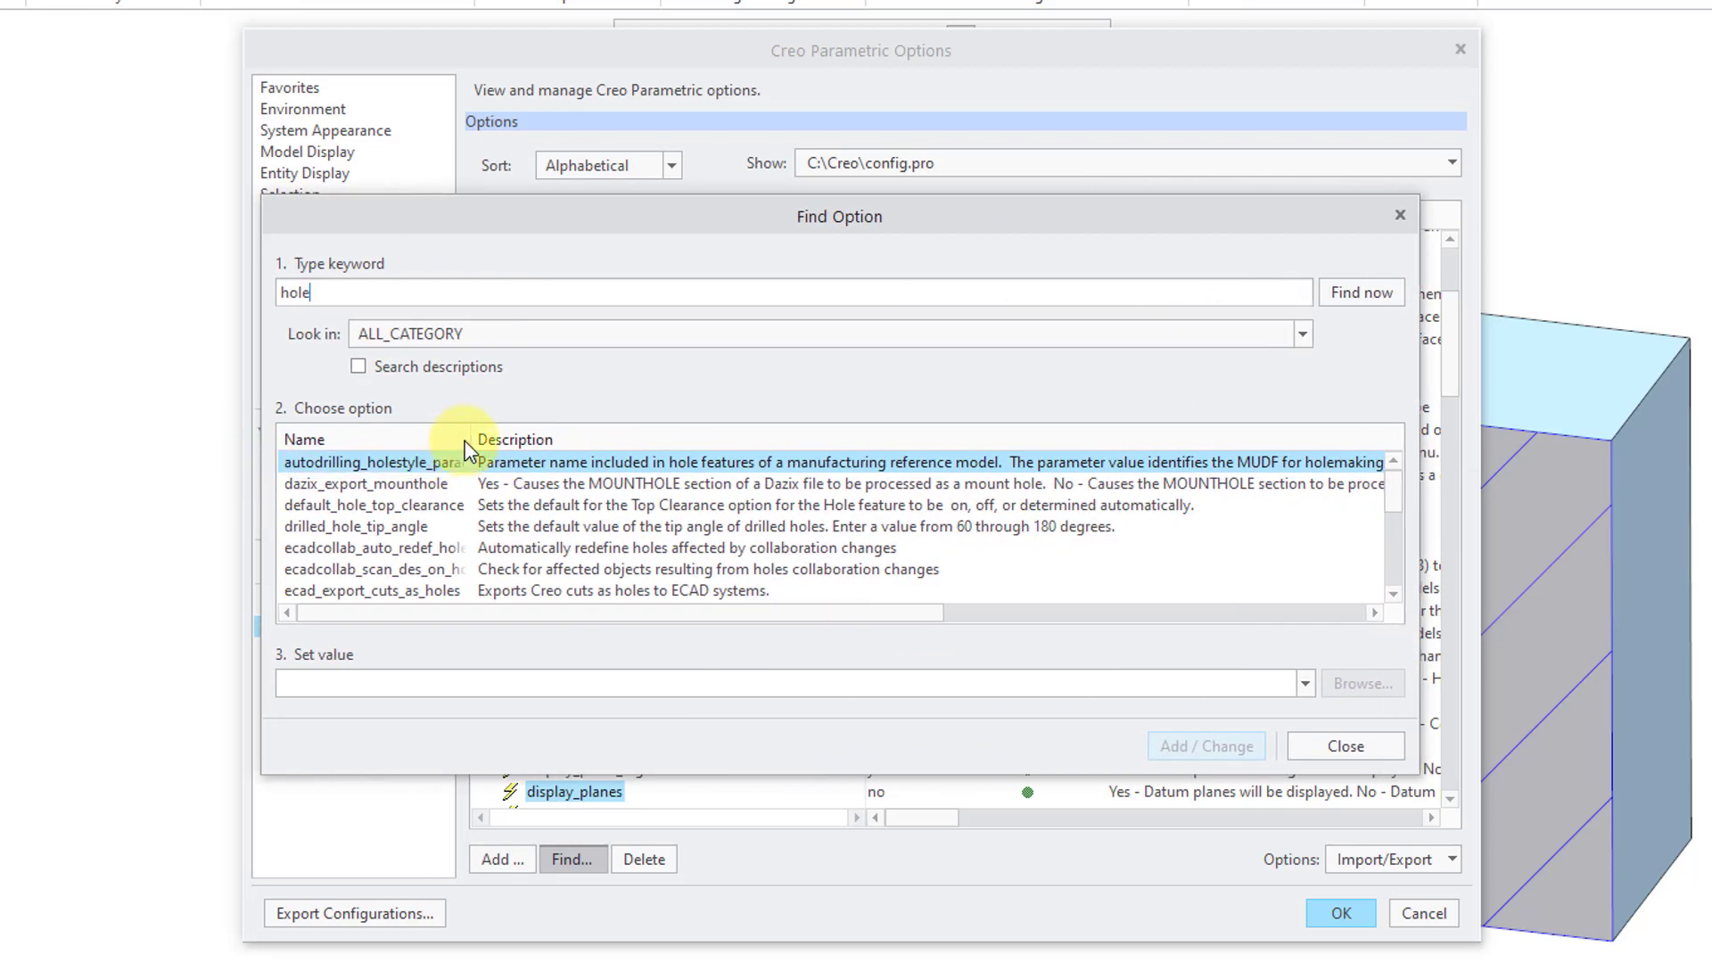
pyautogui.moveTo(493, 430); pyautogui.dragTo(539, 428)
pyautogui.click(1392, 593)
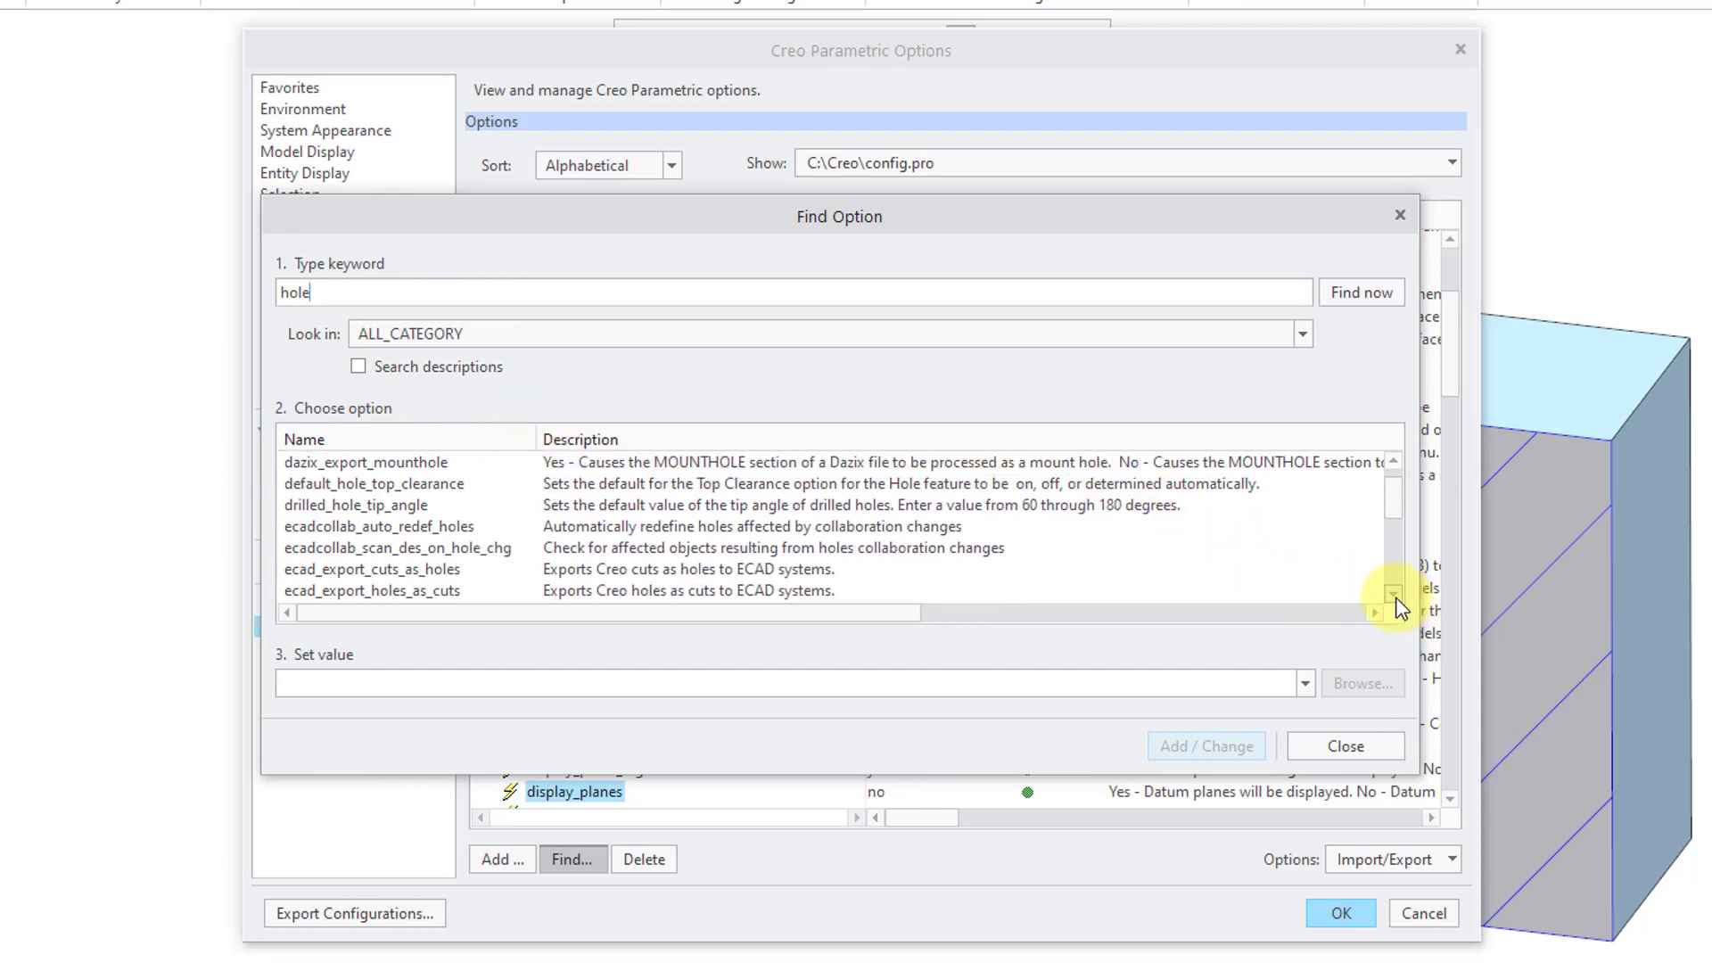
pyautogui.click(1392, 594)
pyautogui.click(1392, 594)
pyautogui.click(1392, 594)
pyautogui.click(1392, 594)
pyautogui.click(1393, 593)
pyautogui.click(1392, 594)
pyautogui.click(1393, 594)
pyautogui.click(1393, 594)
pyautogui.click(1393, 594)
pyautogui.click(1393, 594)
pyautogui.click(1393, 593)
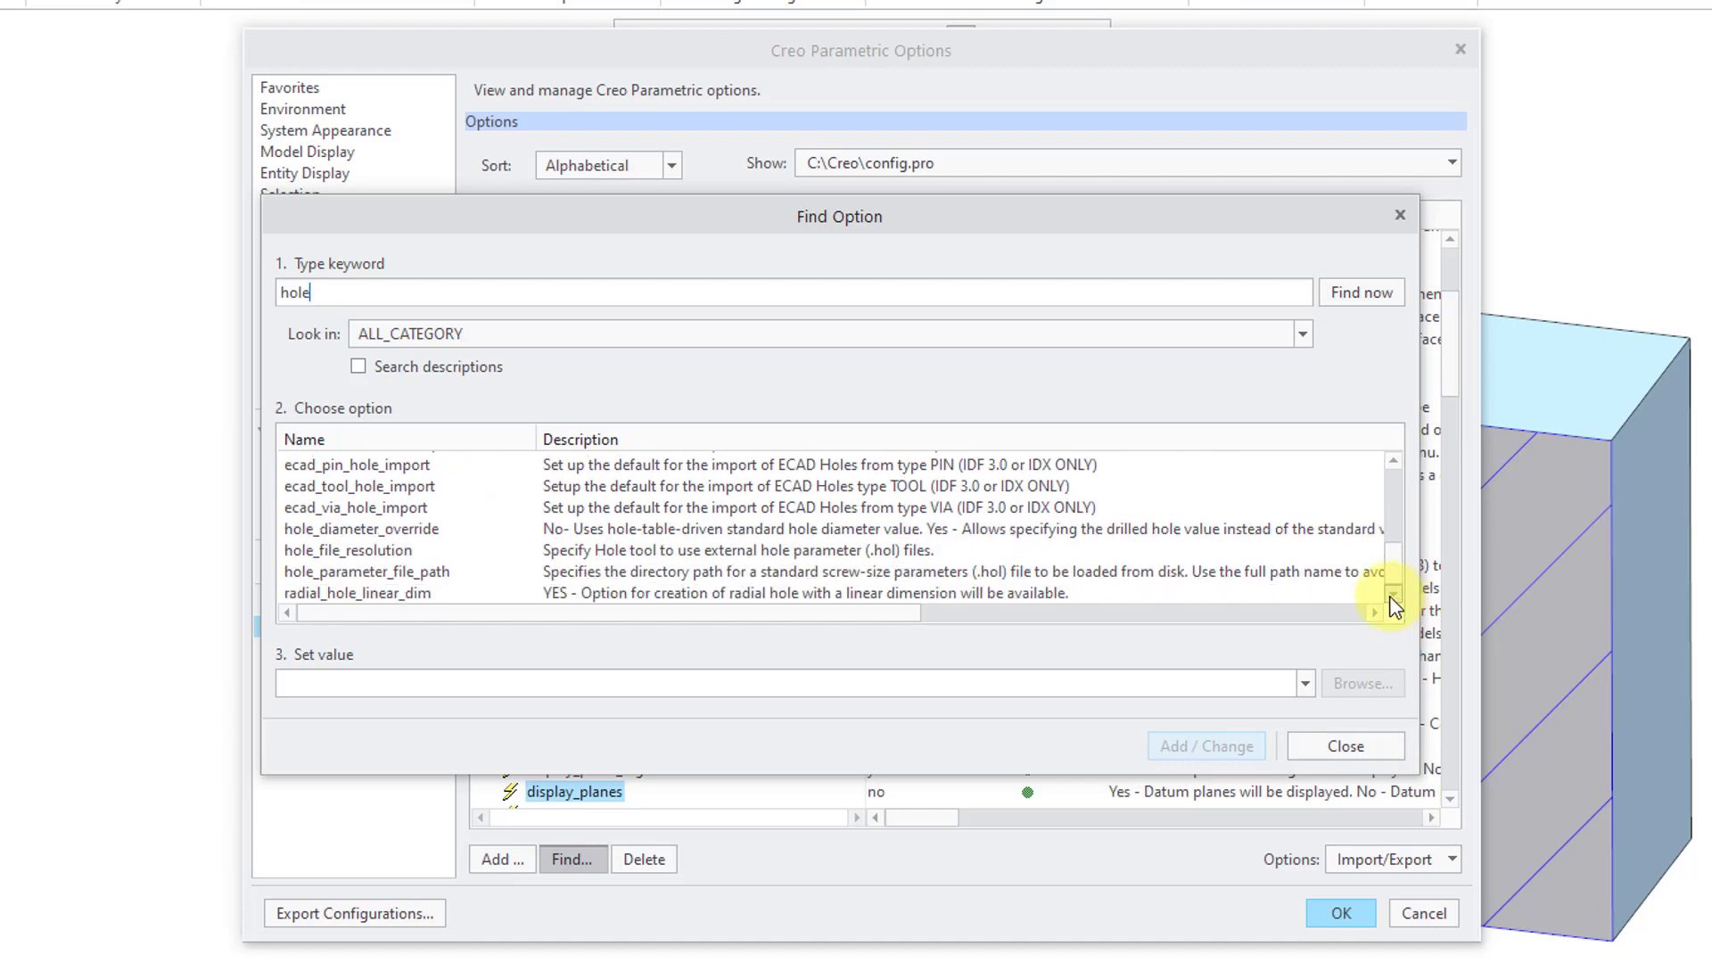
# Step: Select hole_file_resolution and choose use_internal as its value
pyautogui.click(388, 531)
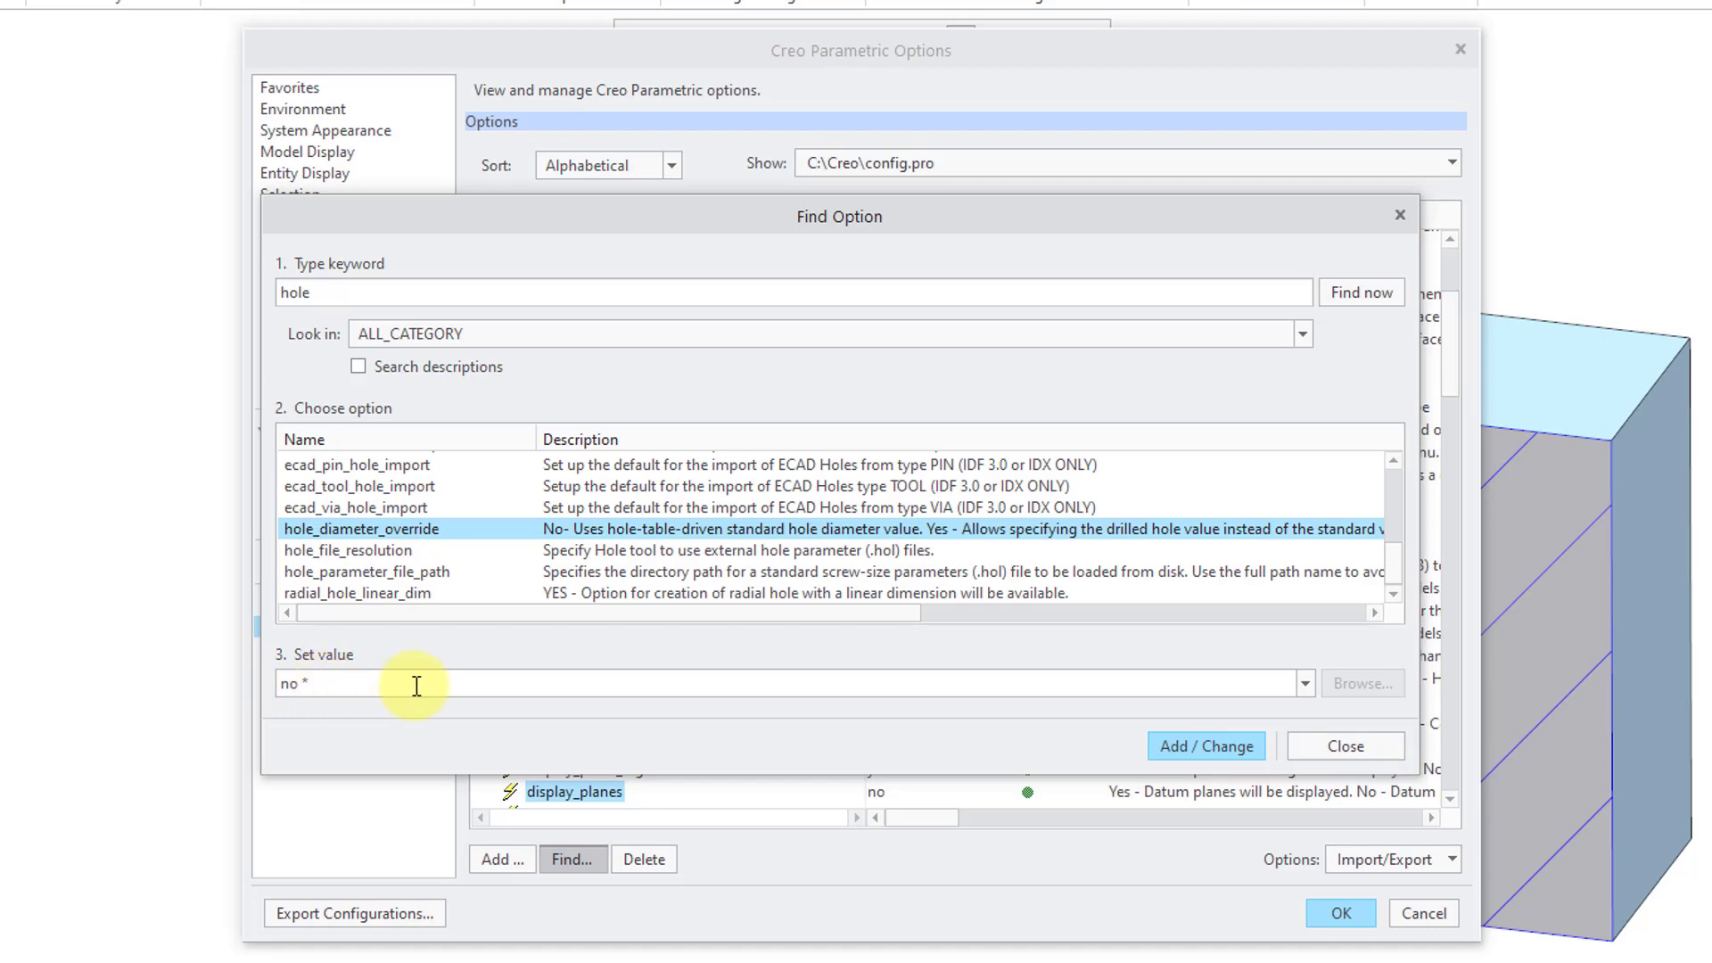
pyautogui.click(387, 550)
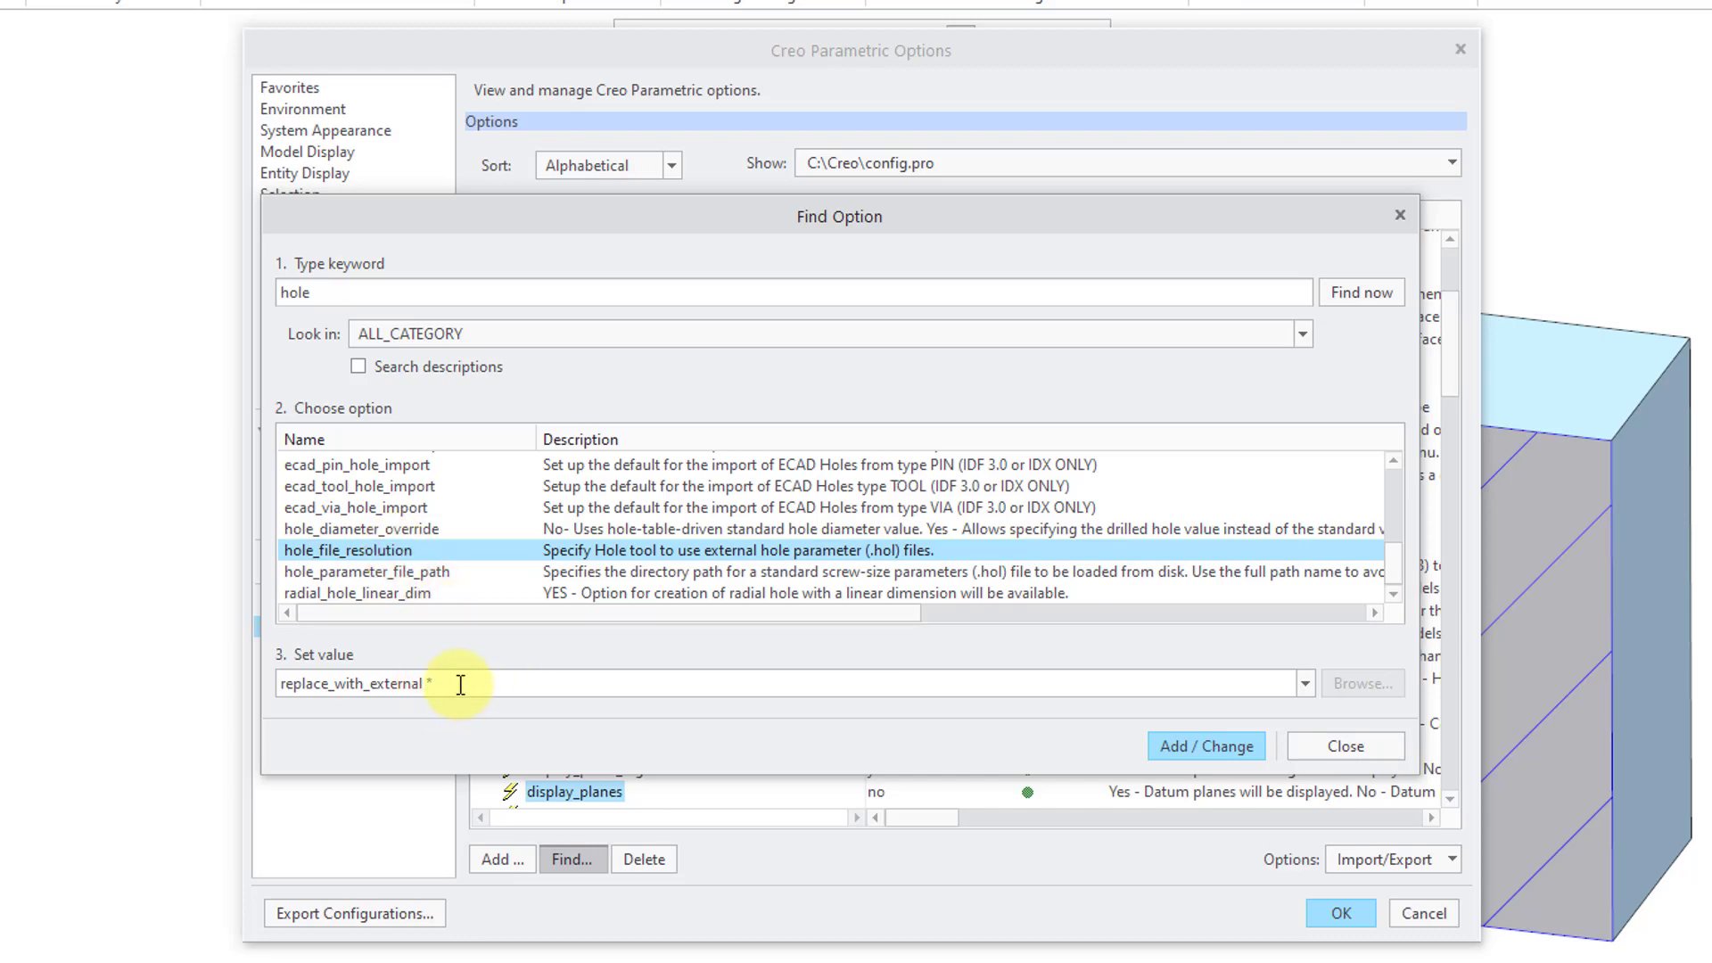
pyautogui.click(1304, 683)
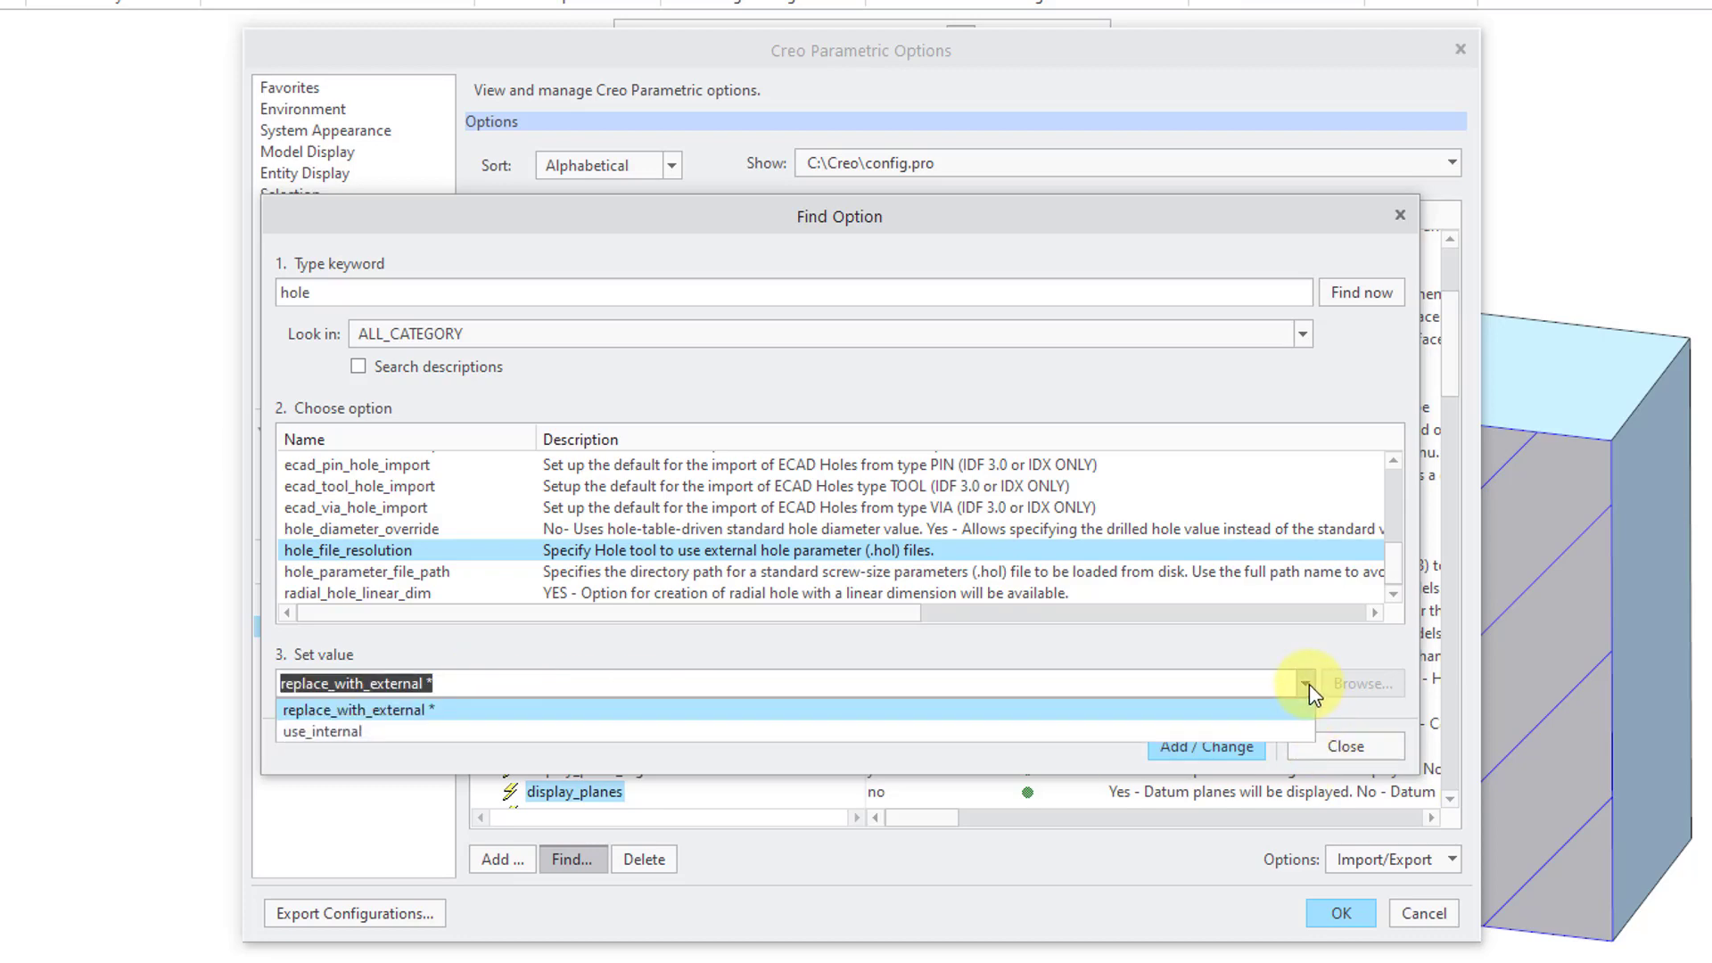
pyautogui.click(426, 733)
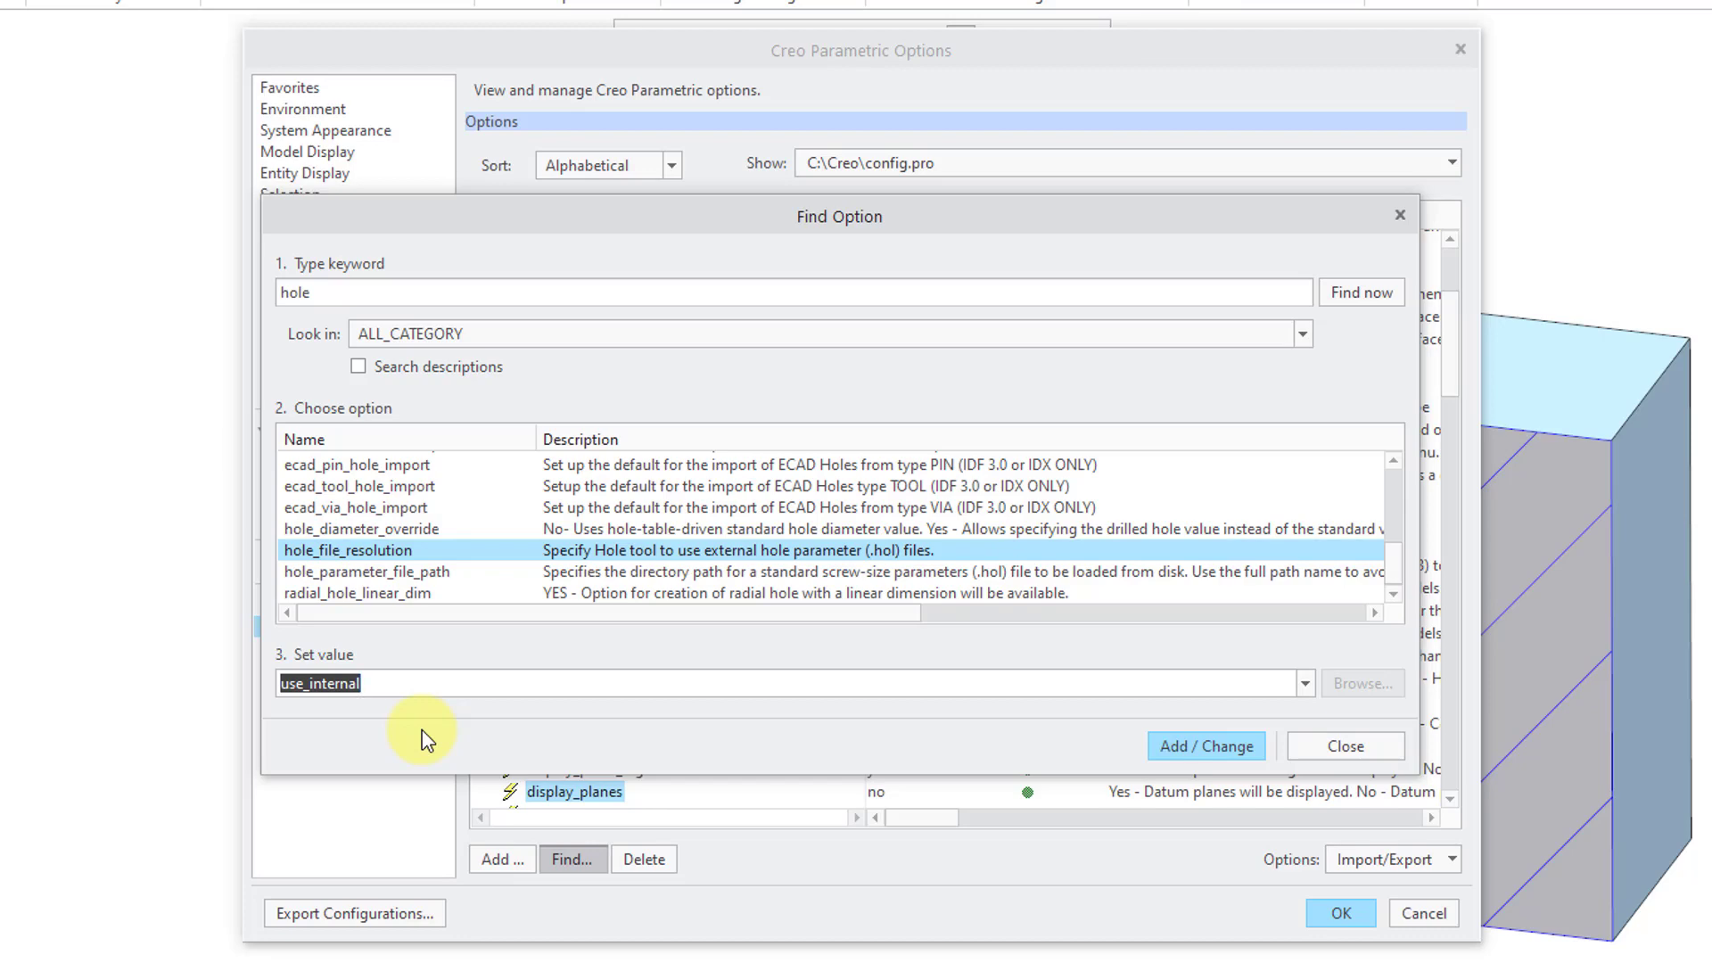
pyautogui.click(1304, 684)
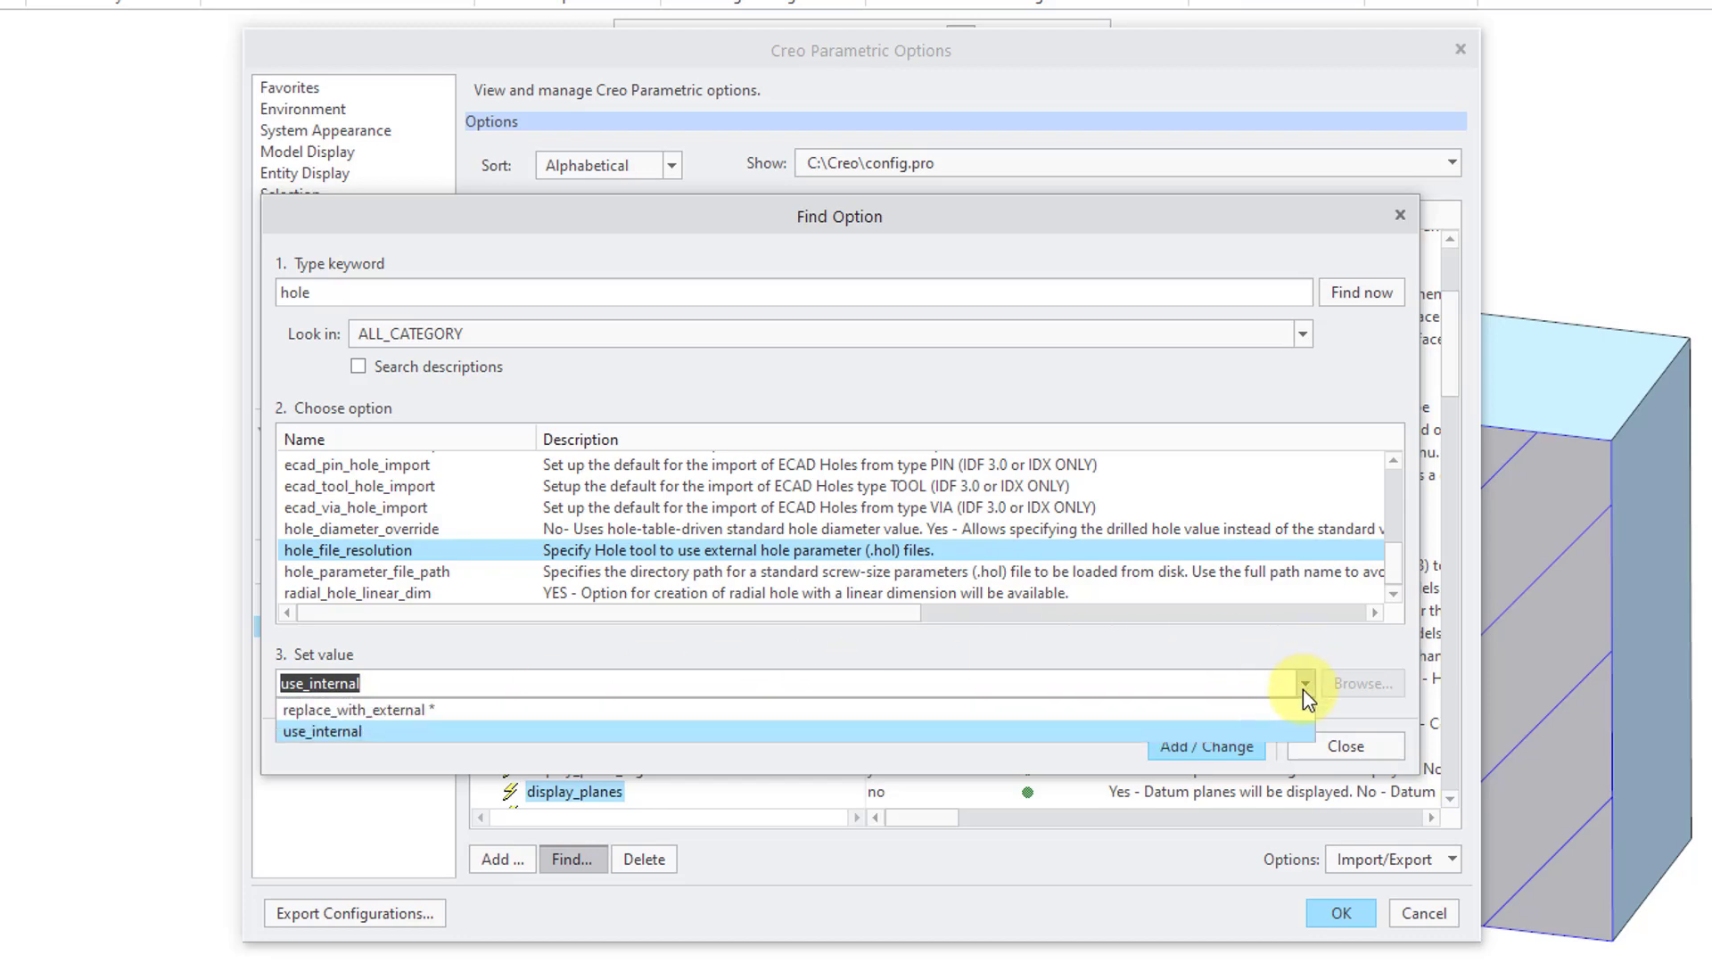
pyautogui.click(413, 732)
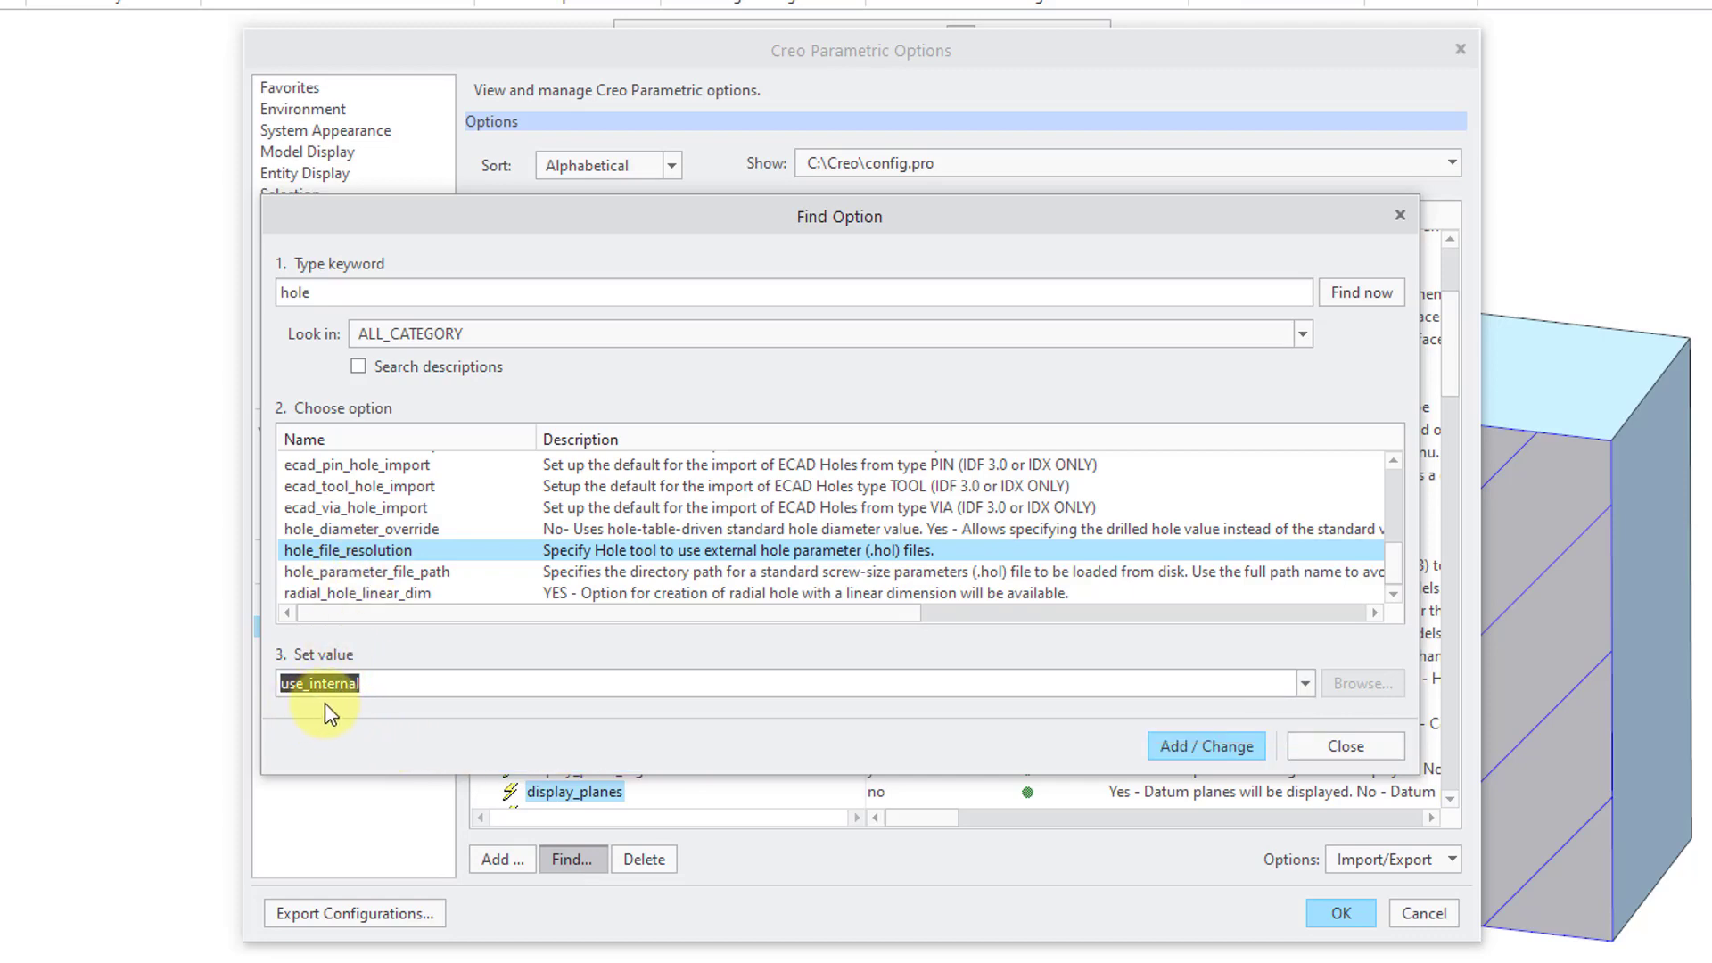
# Step: Apply use_internal to hole_file_resolution and export the options to config.pro
pyautogui.click(1169, 745)
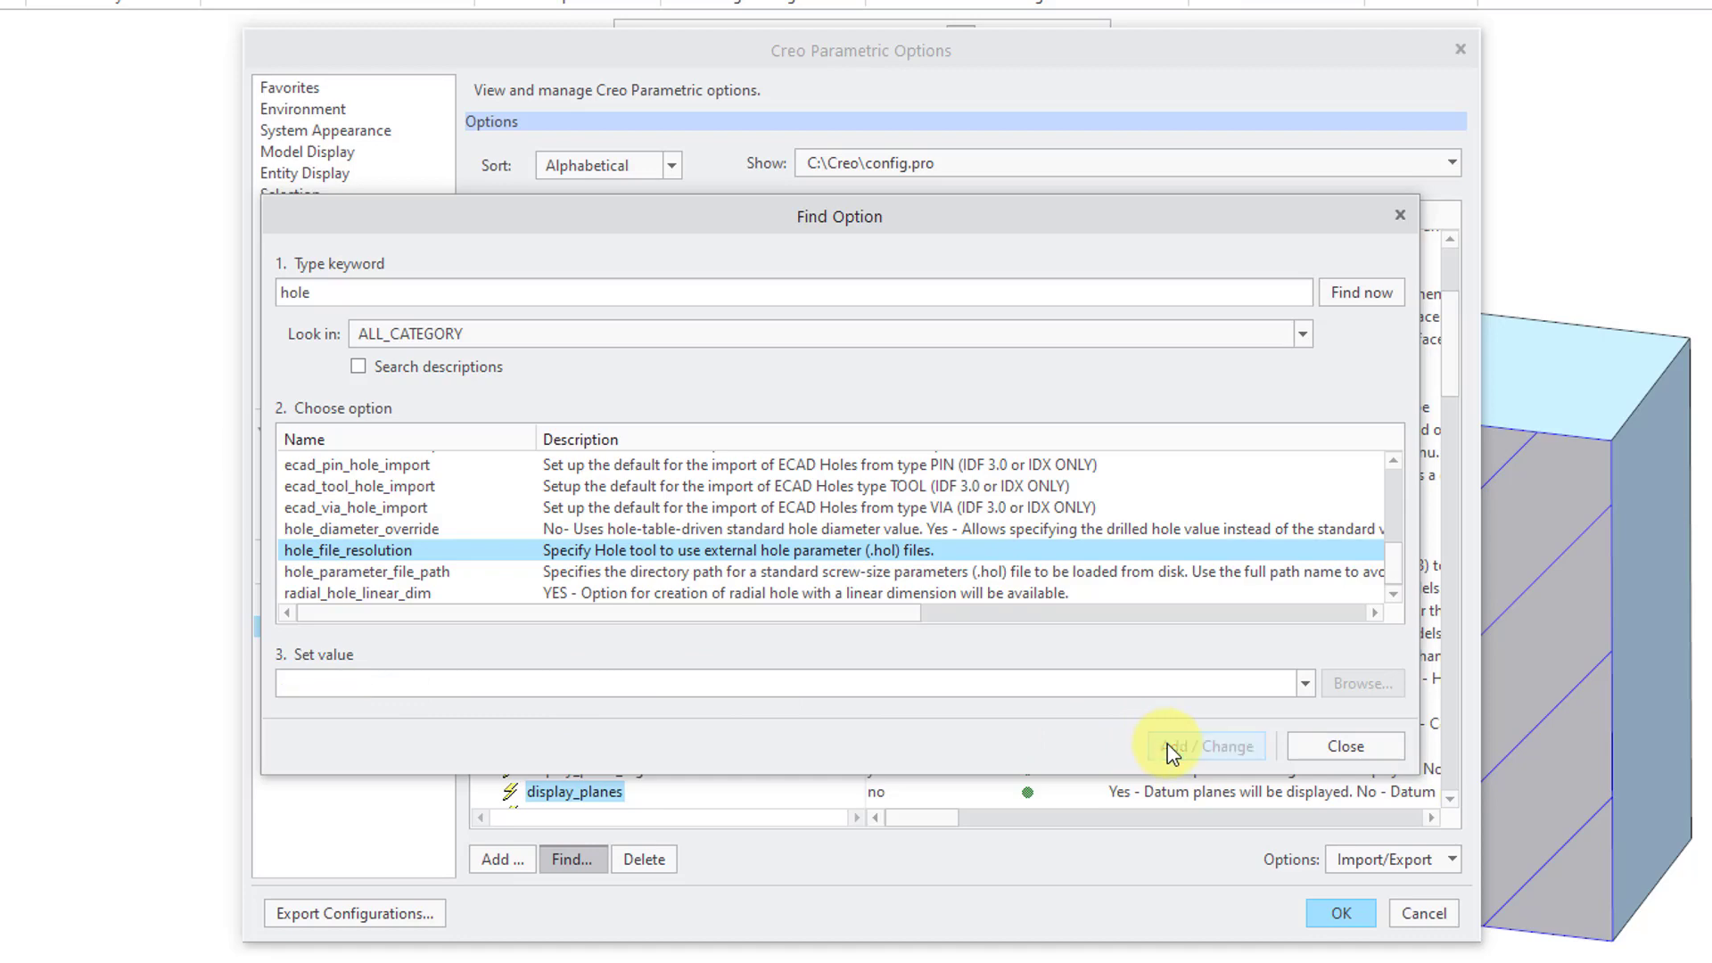
pyautogui.click(1346, 745)
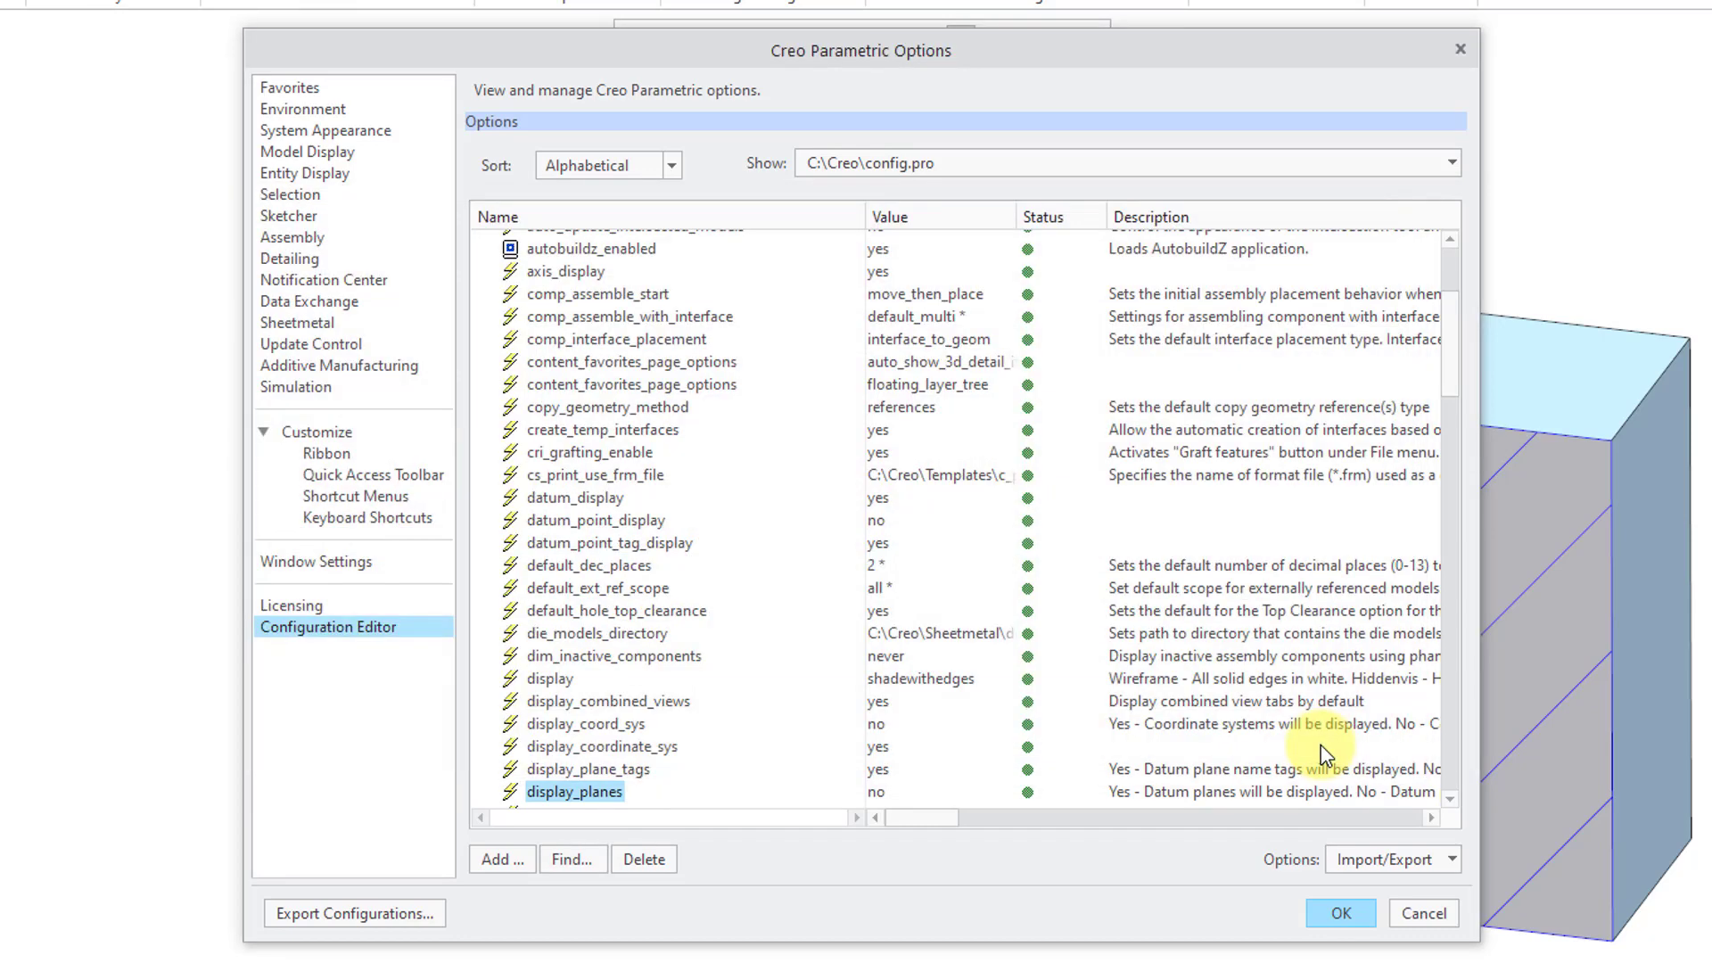
pyautogui.click(1394, 860)
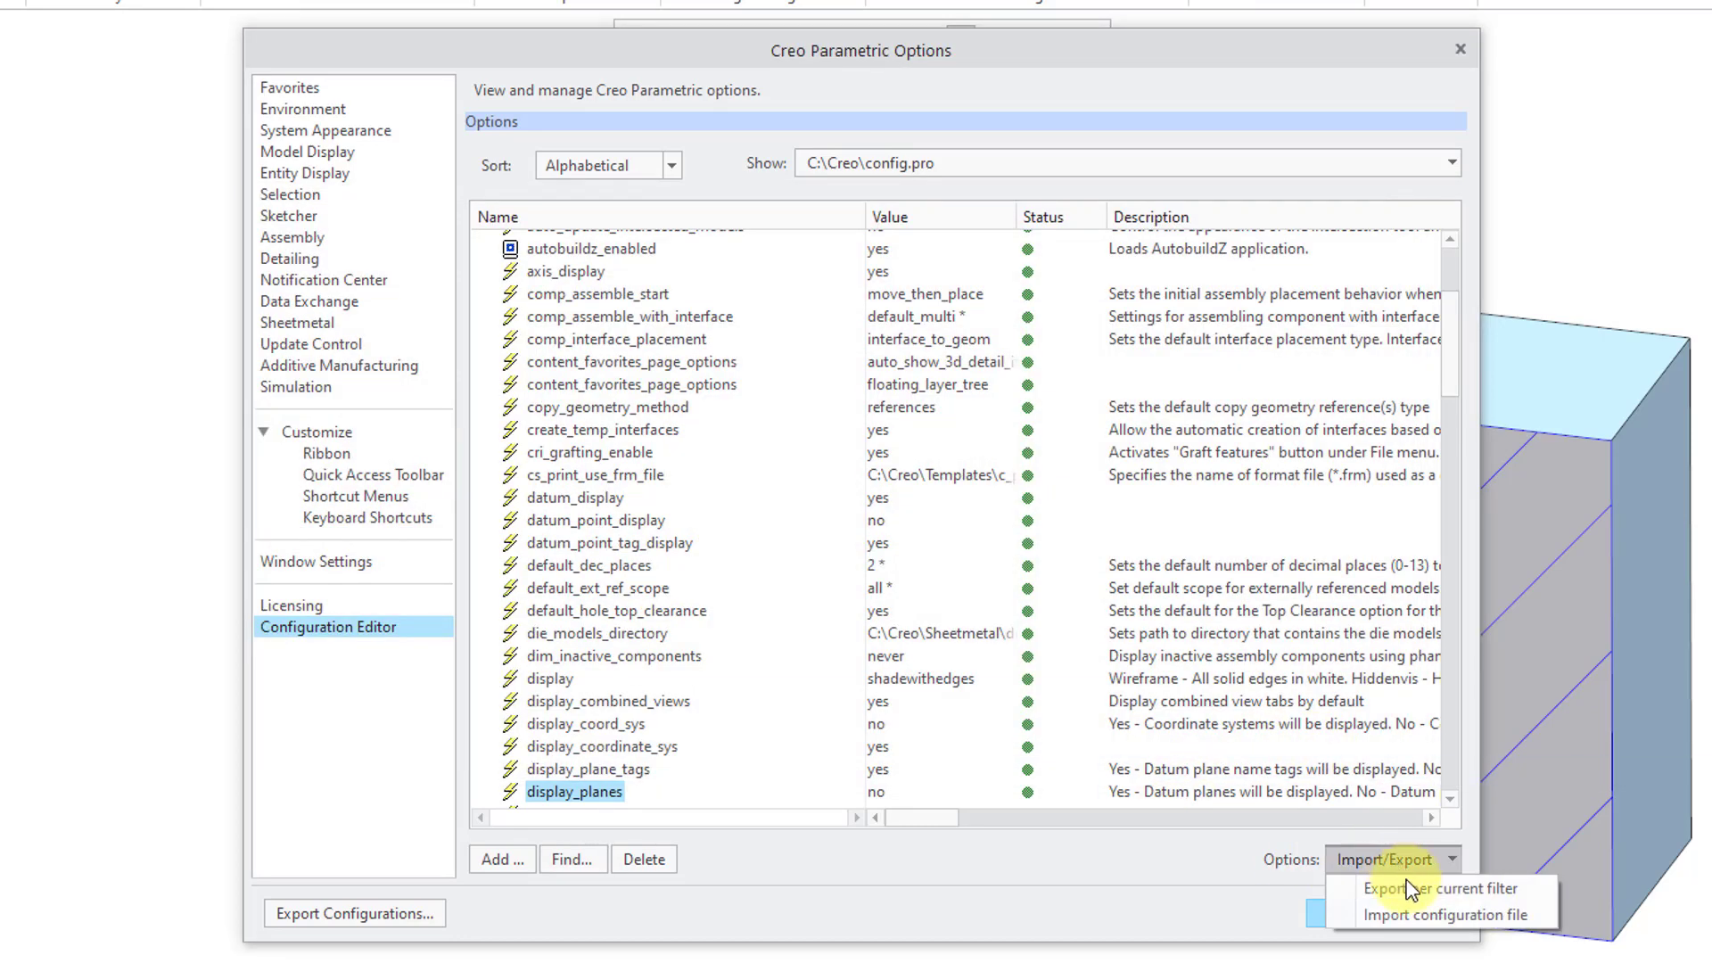
pyautogui.click(1411, 889)
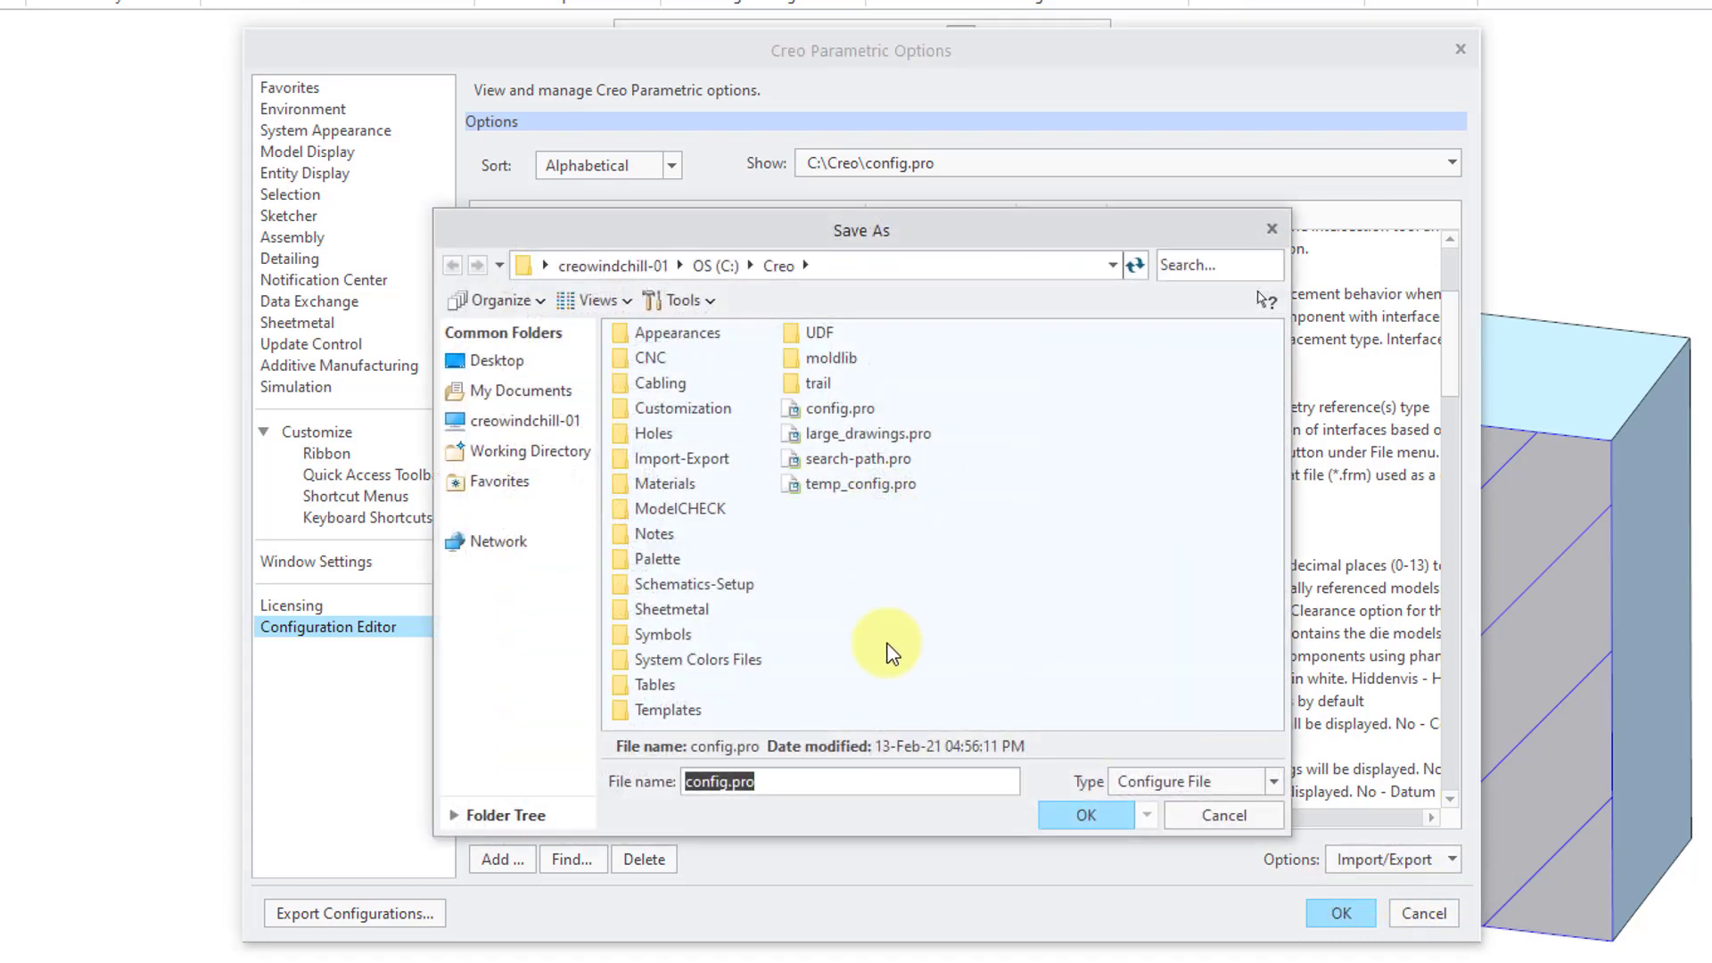
pyautogui.click(1098, 807)
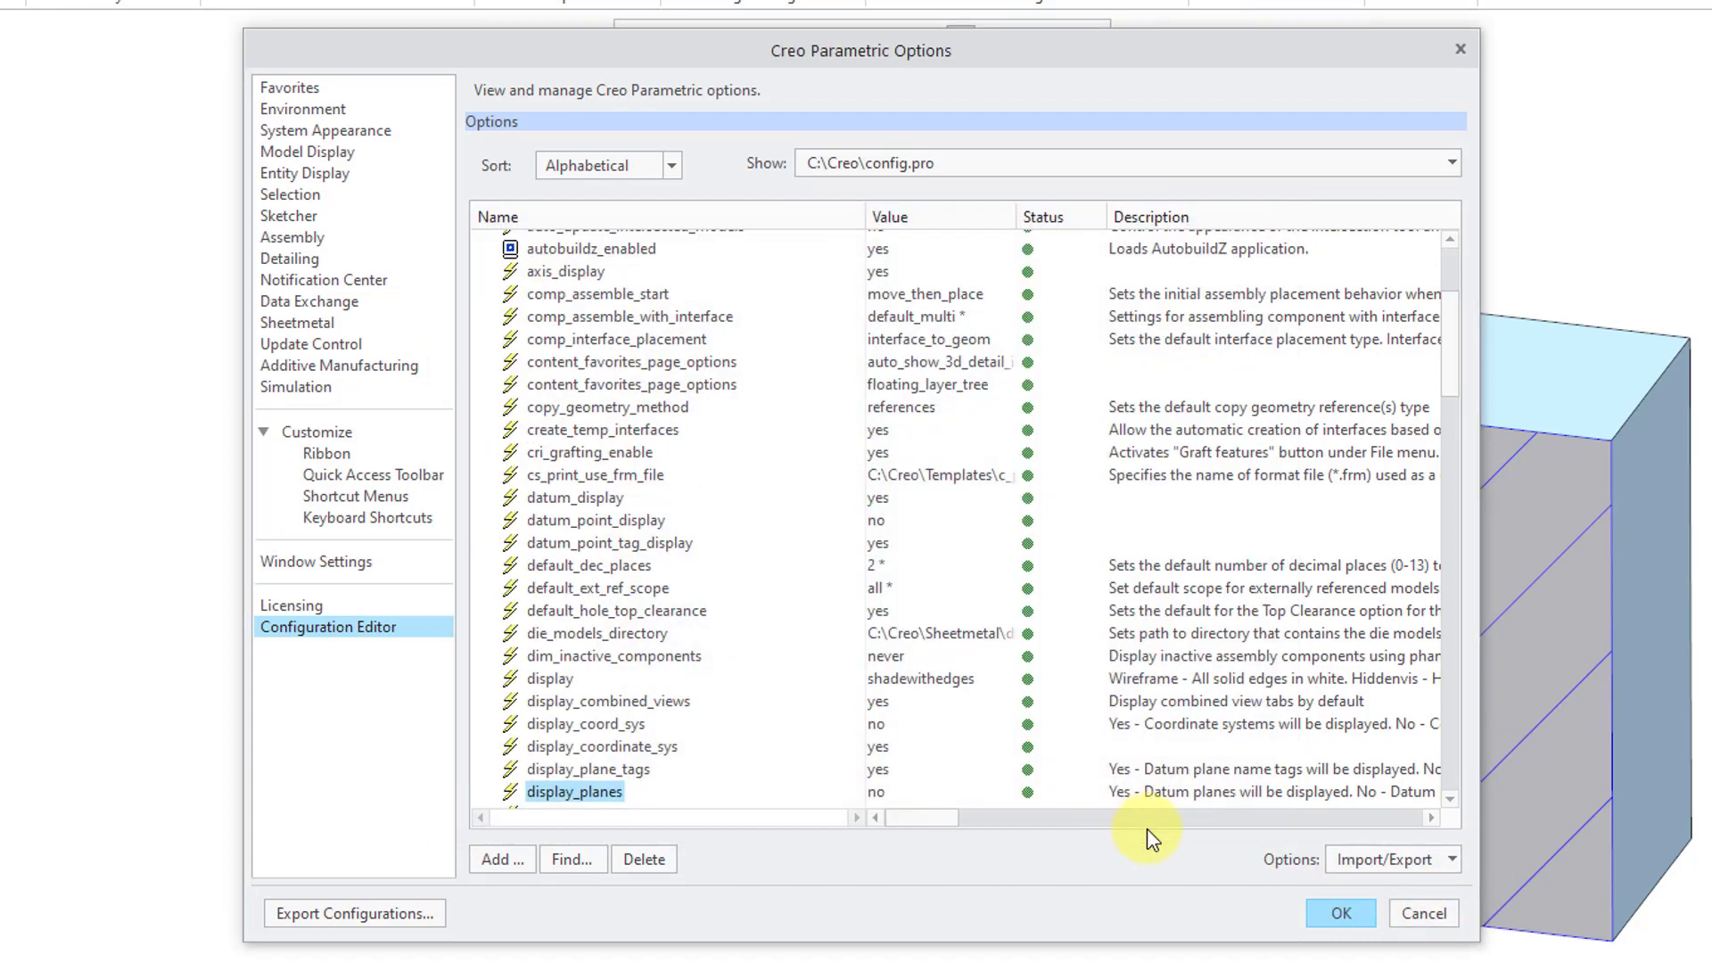